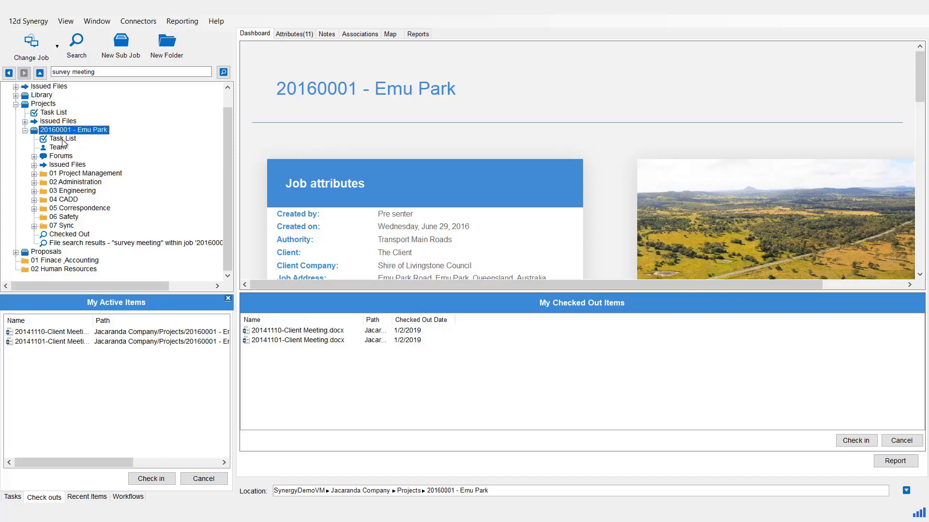
Start a new task in the Emu Park job's task list and name it "Monthly Report"
left_click(60, 140)
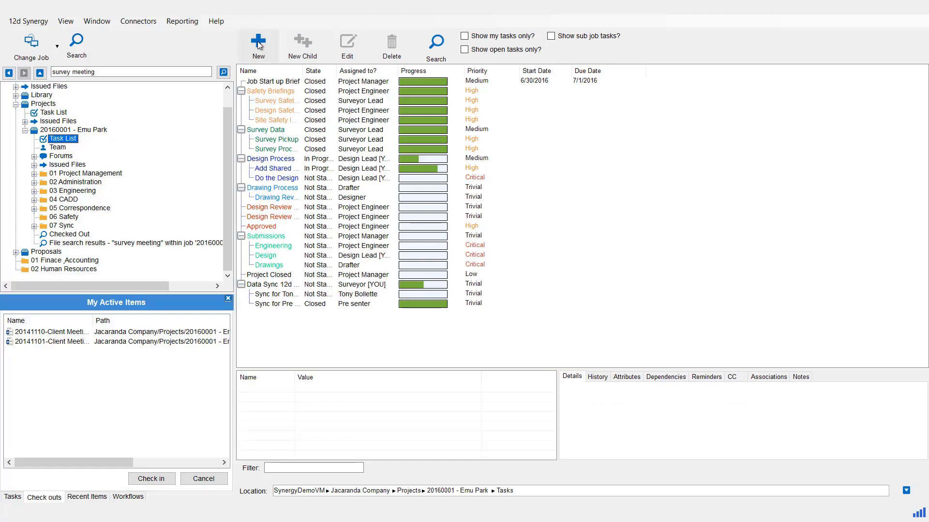
left_click(258, 43)
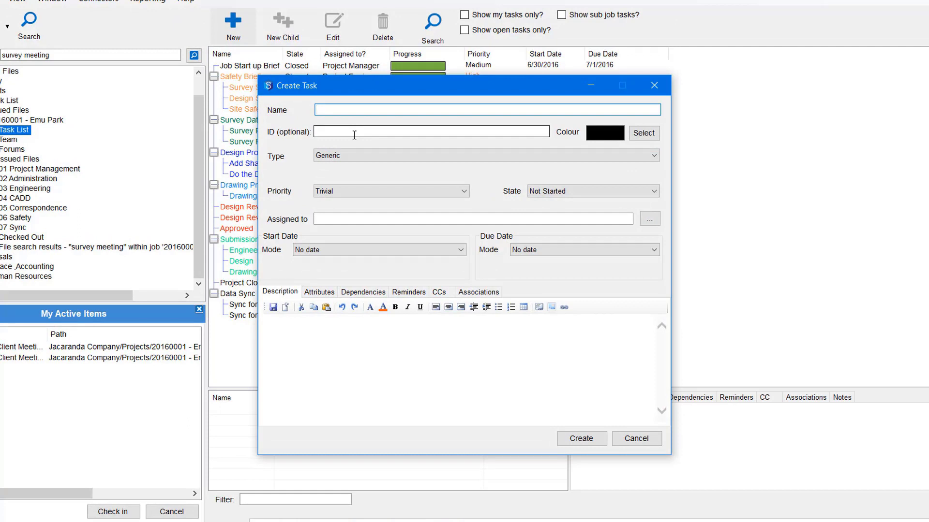
type("Monthly Report")
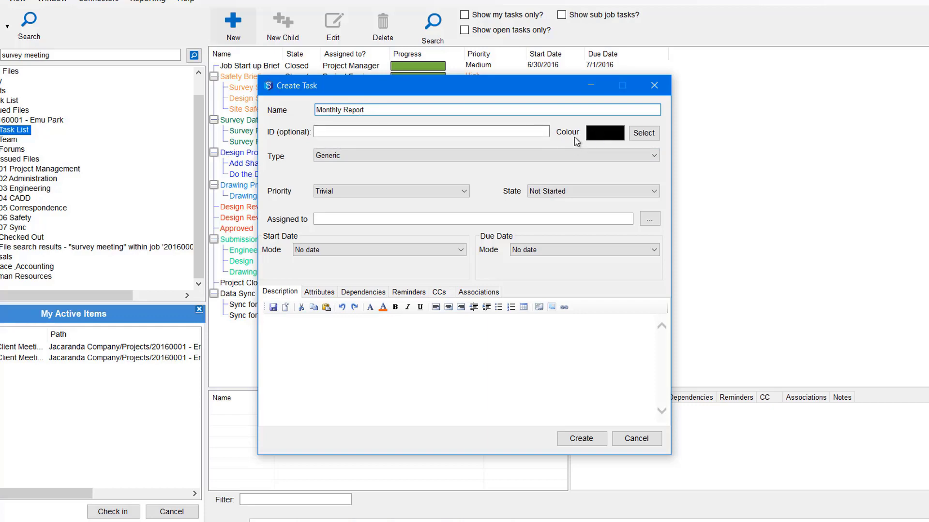
left_click_drag(503, 84, 614, 93)
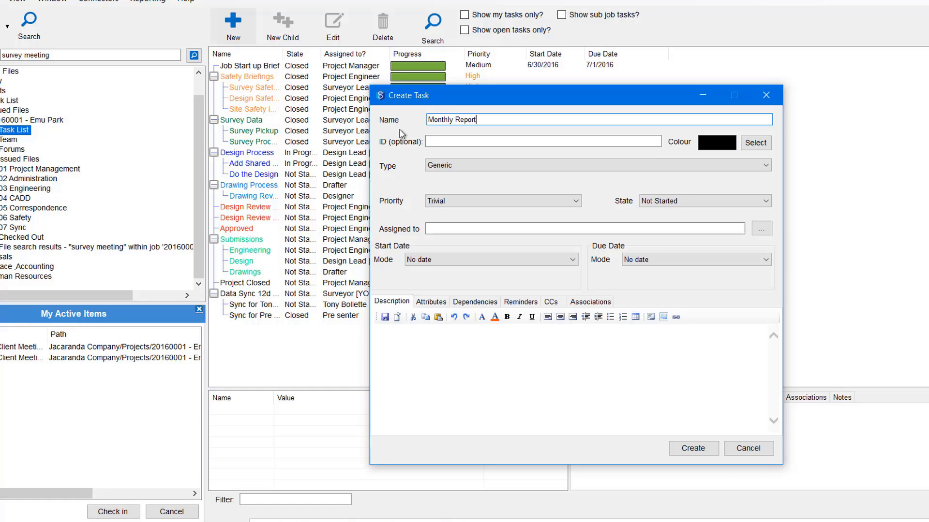
left_click_drag(469, 103, 371, 82)
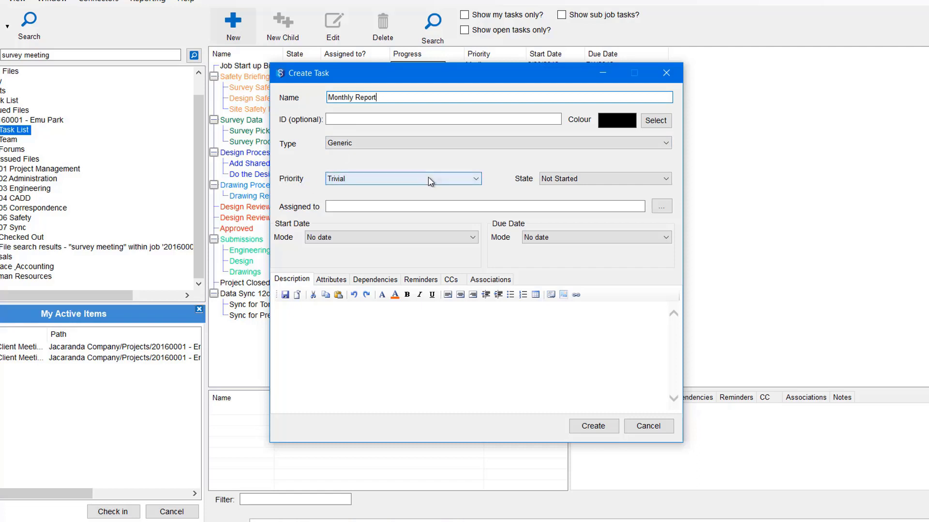
Set the task's priority to High and assign the task to yourself as a contact
left_click(467, 180)
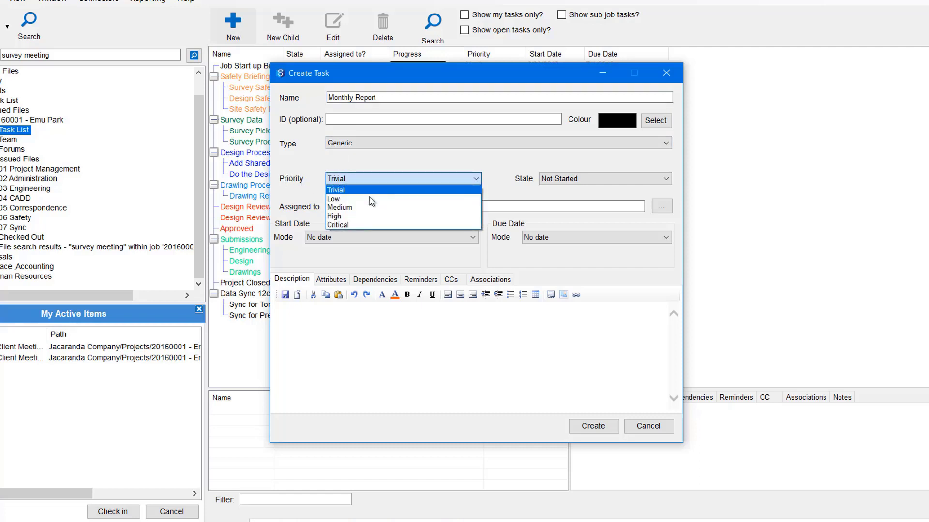
left_click(360, 216)
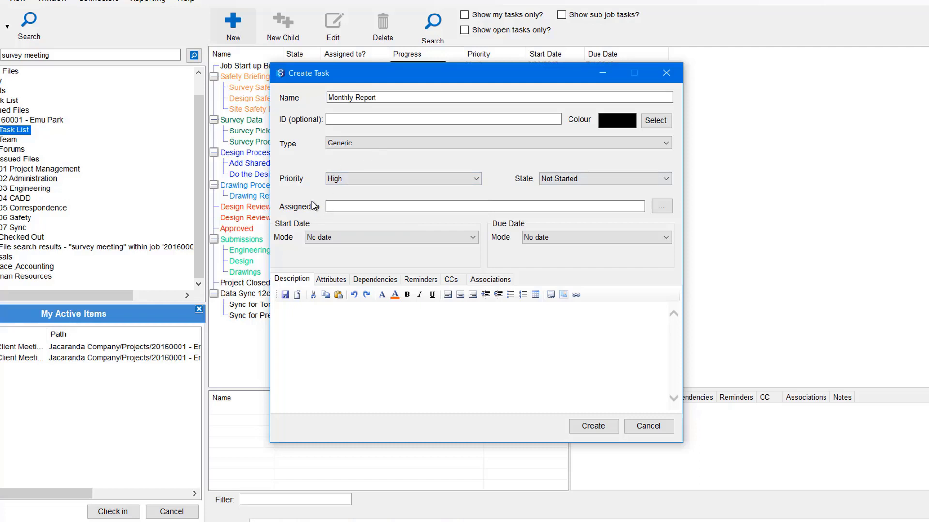
left_click(340, 208)
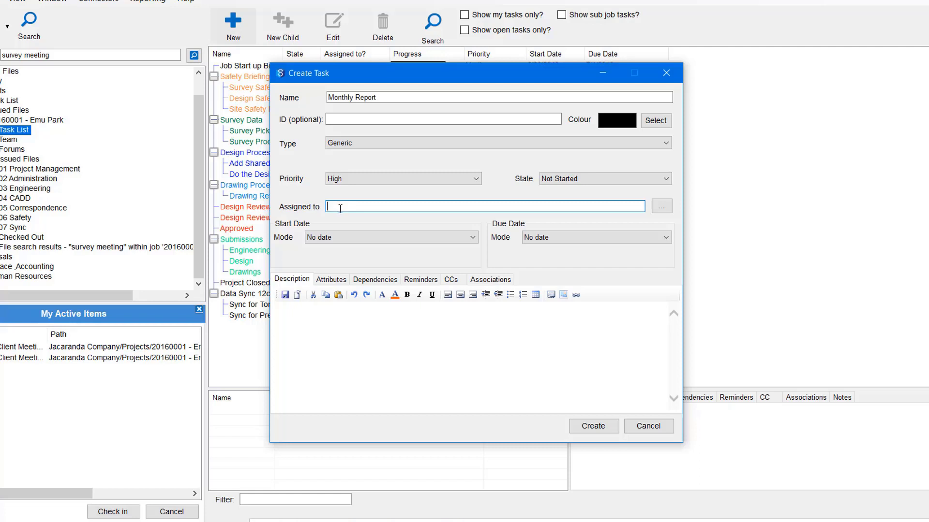
left_click(661, 207)
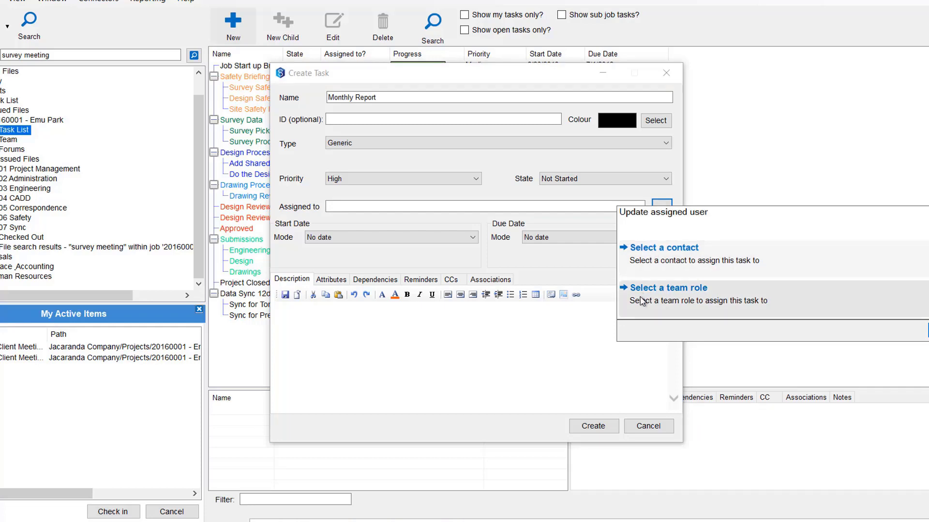
left_click(649, 260)
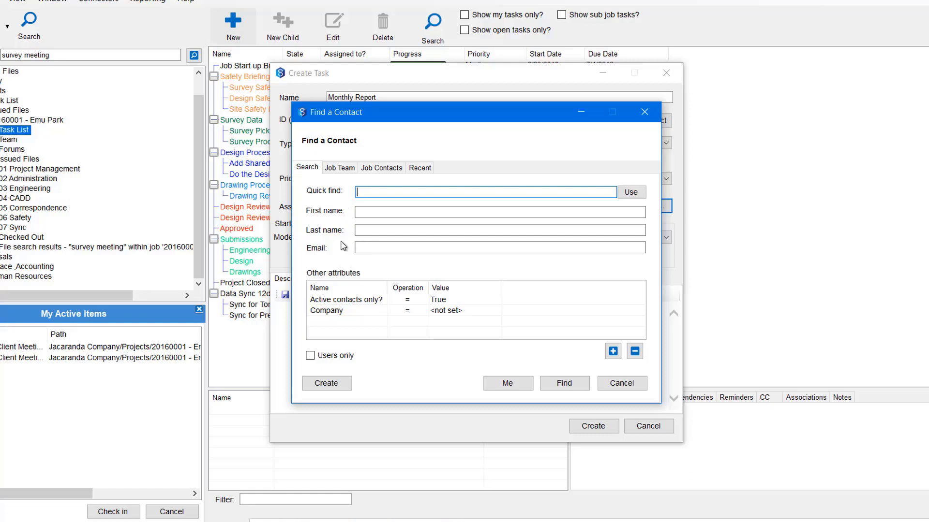
left_click(512, 385)
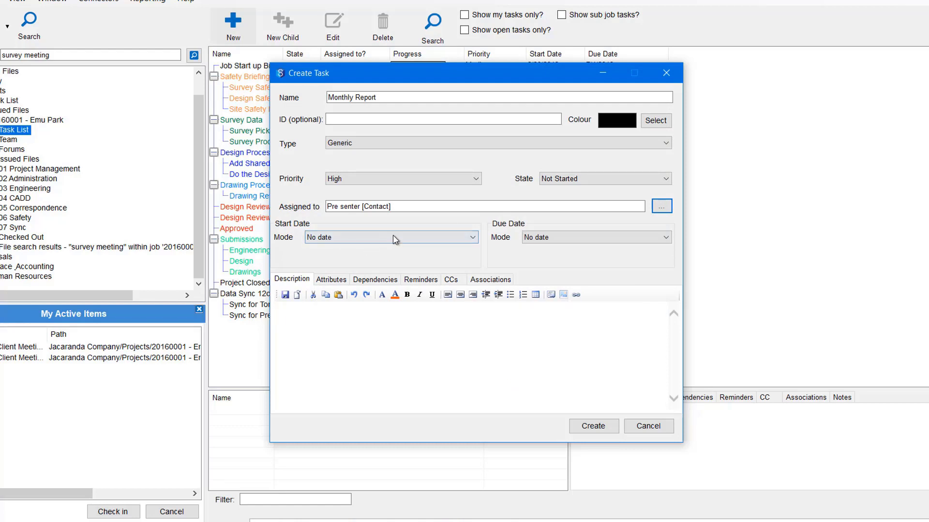
Give the task a fixed start date of January 03, 2019 and a due date 7 days relative to the start date
left_click(473, 237)
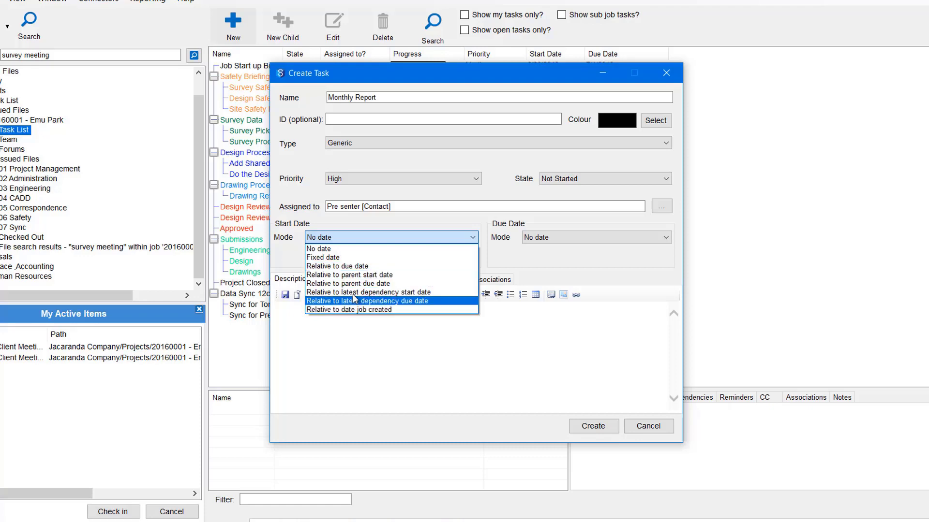
left_click(331, 257)
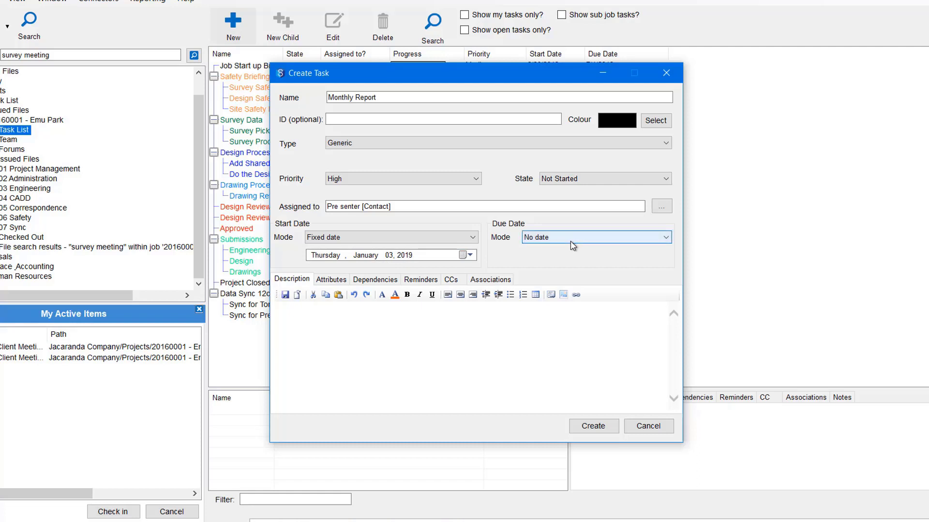
left_click(588, 237)
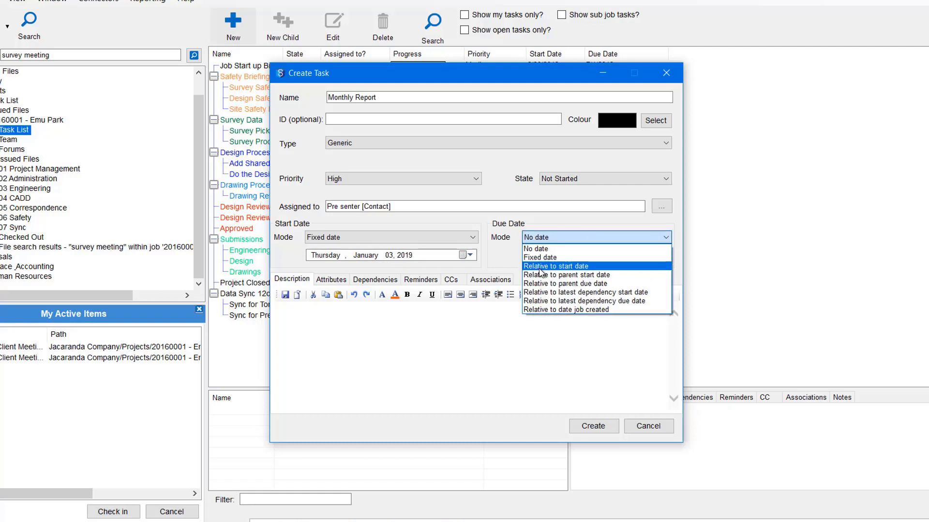
left_click(583, 266)
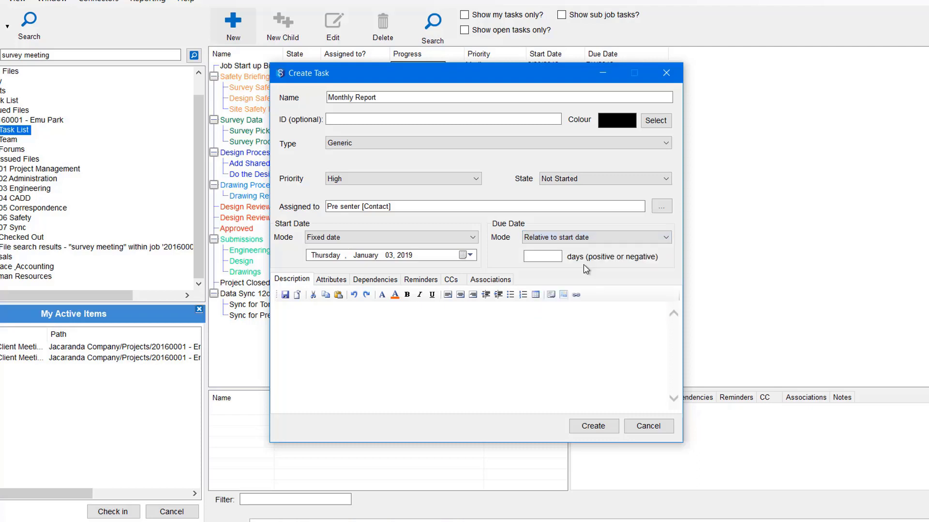
left_click(544, 260)
type("7")
Enter "Do monthly progress report." as the task description
left_click(289, 315)
type("Do monthly progress report.")
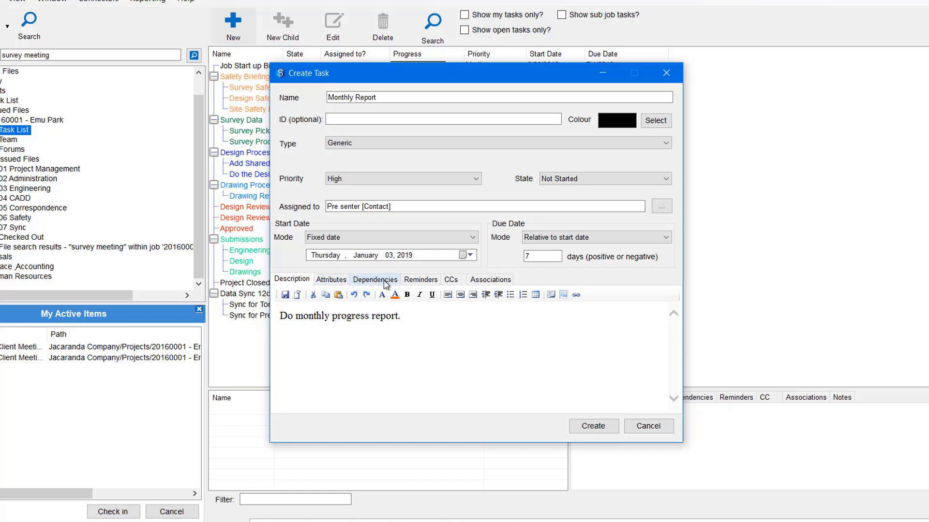
Add a reminder to the task for 3 days before it is due, sent to Just me
left_click(421, 282)
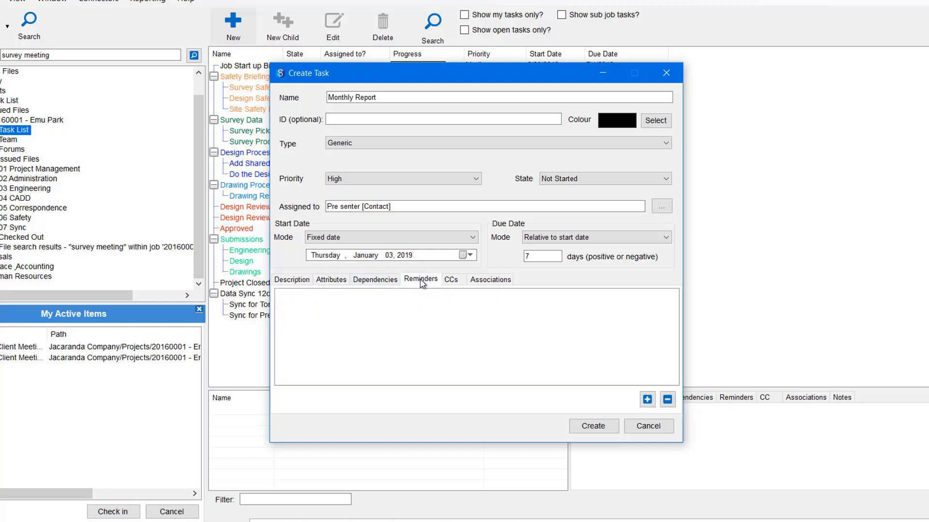
left_click(646, 400)
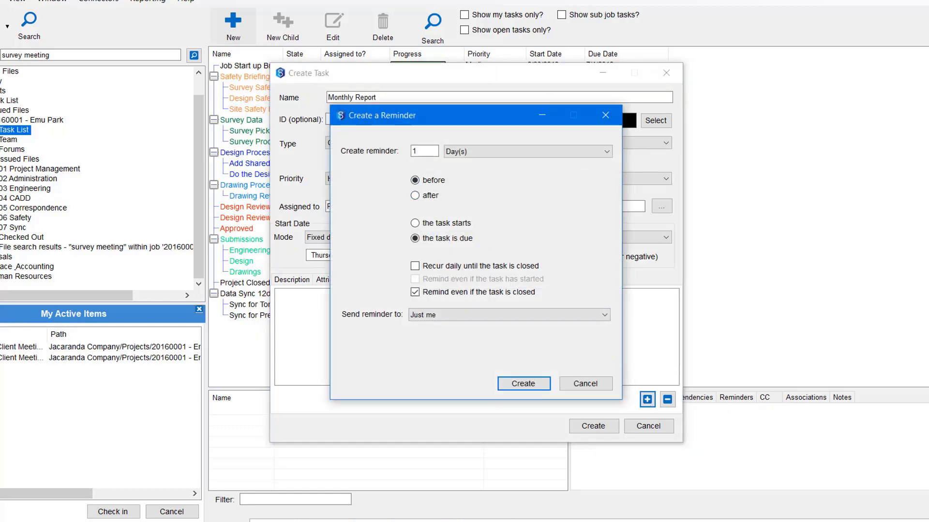
double_click(426, 151)
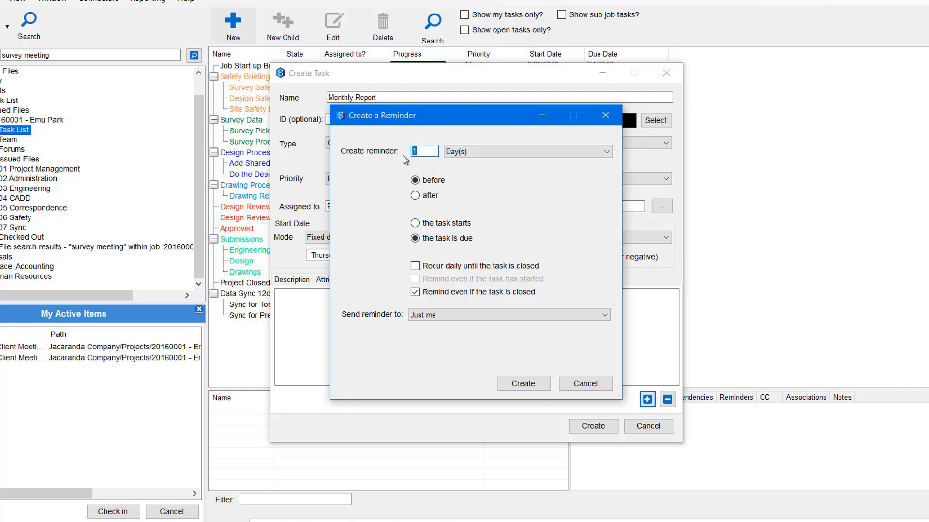
type("3")
left_click(422, 315)
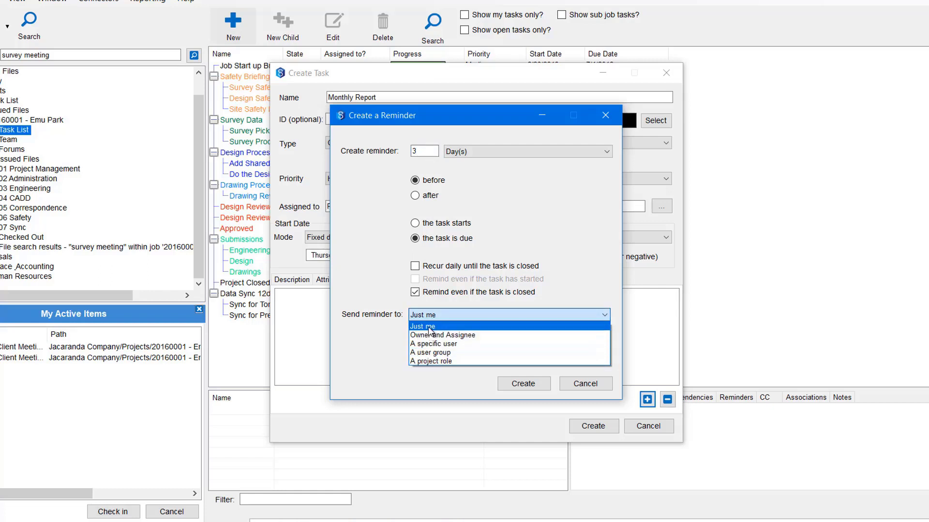
left_click(429, 326)
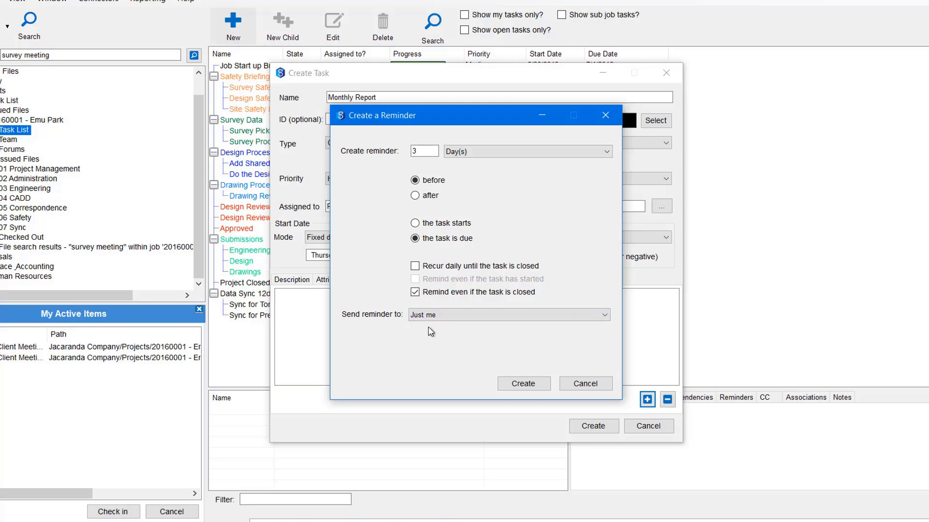
left_click(525, 385)
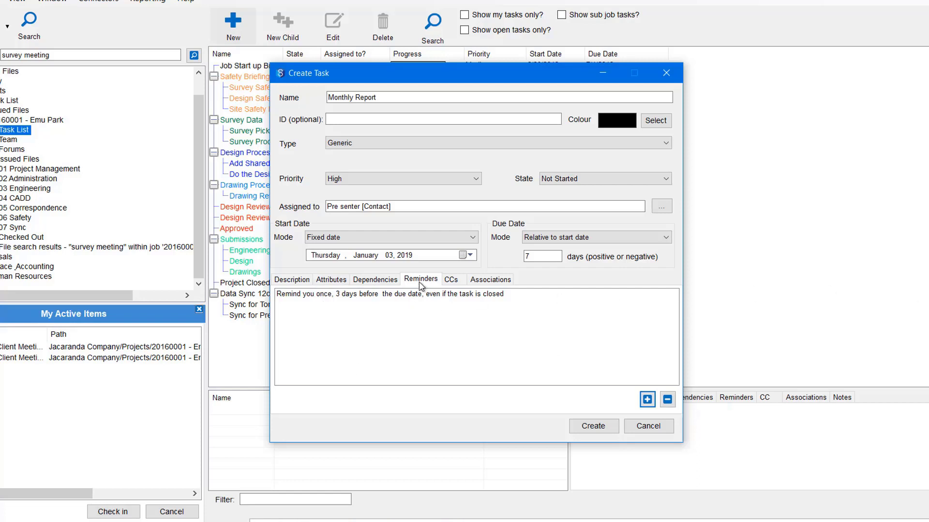
Add the Project Engineer role to the task's CCs for change notifications
left_click(452, 281)
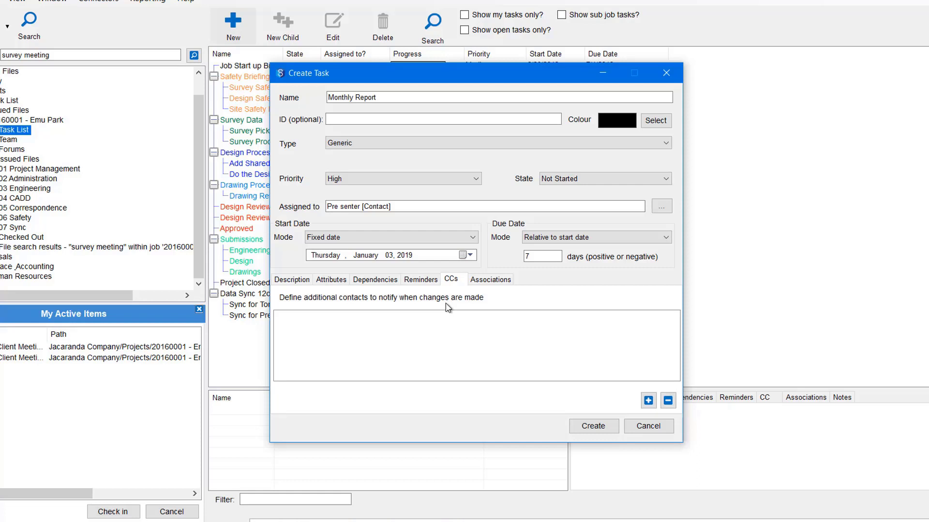
left_click(649, 401)
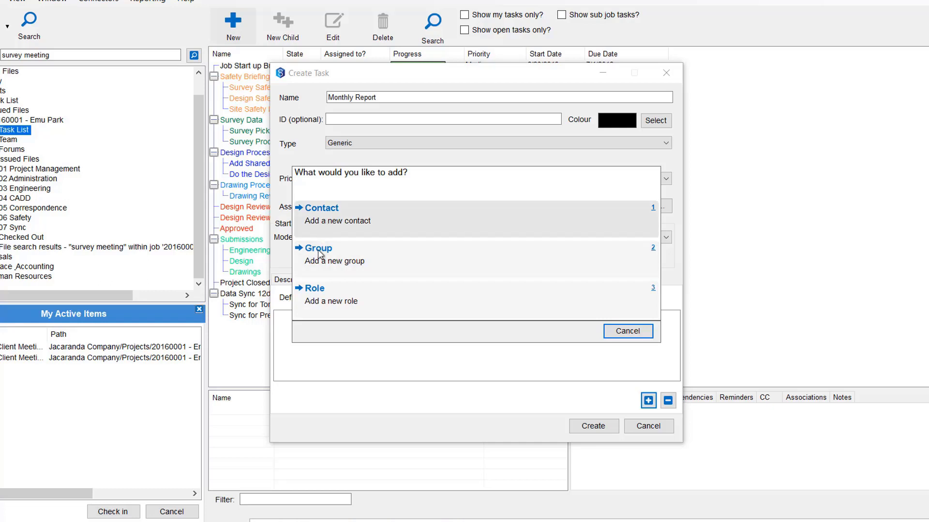
left_click(315, 300)
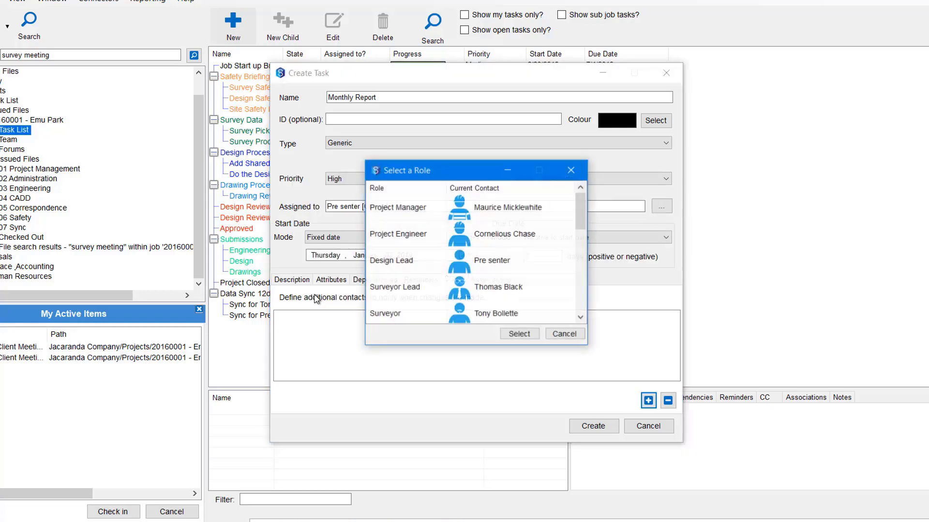
left_click(395, 235)
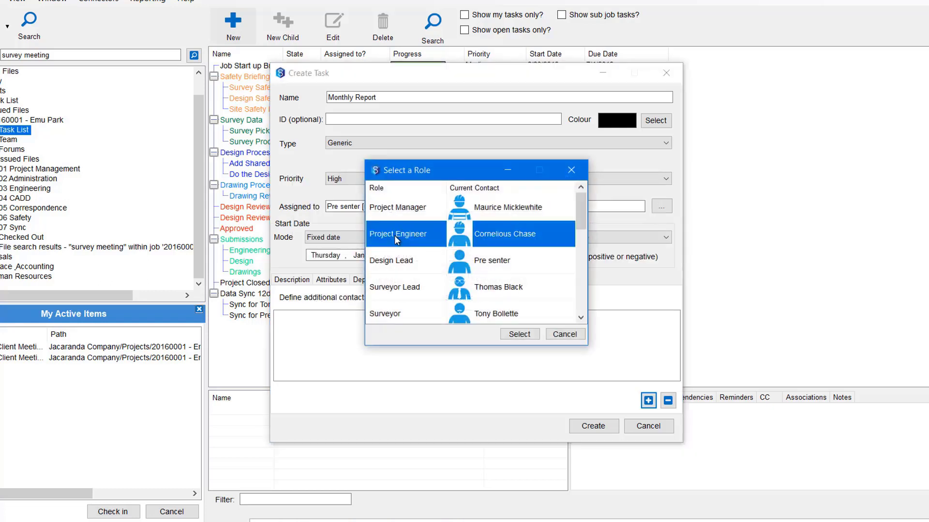
left_click(515, 335)
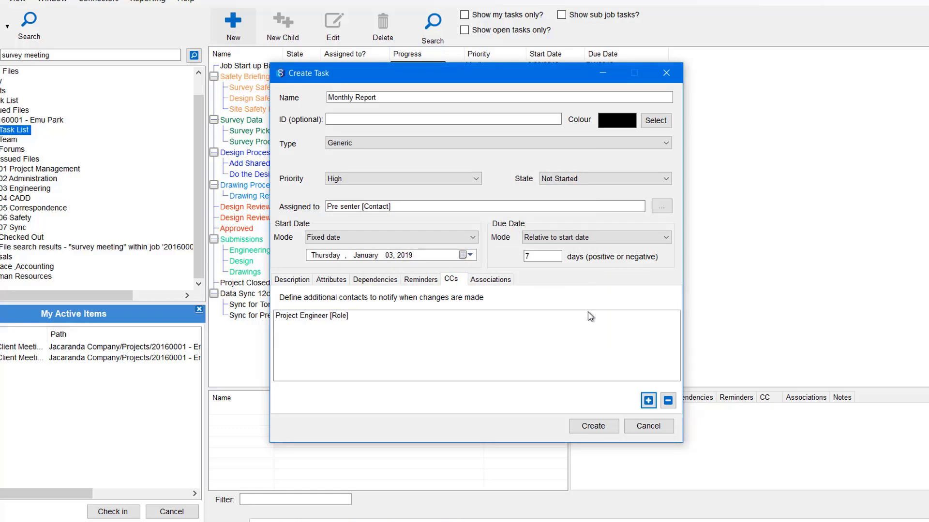
Start adding a file association to the task
left_click(490, 281)
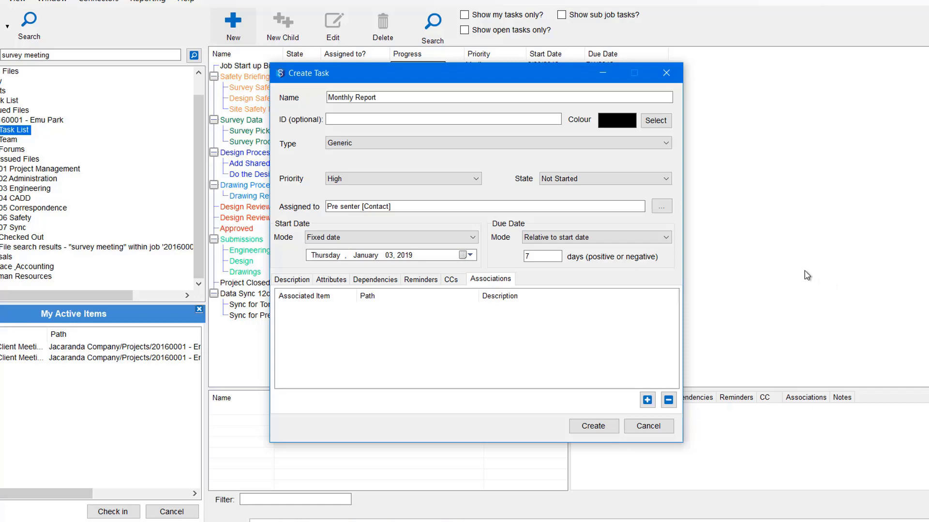
left_click(648, 400)
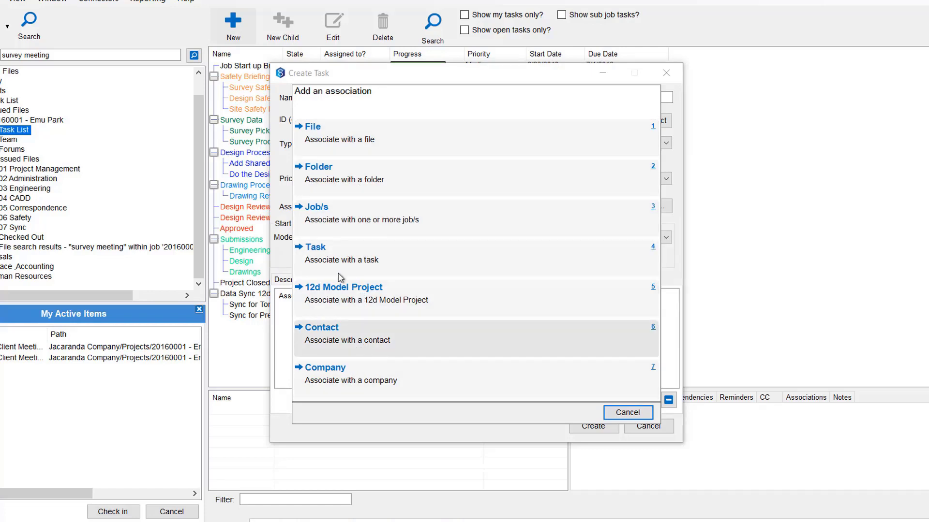
left_click(320, 141)
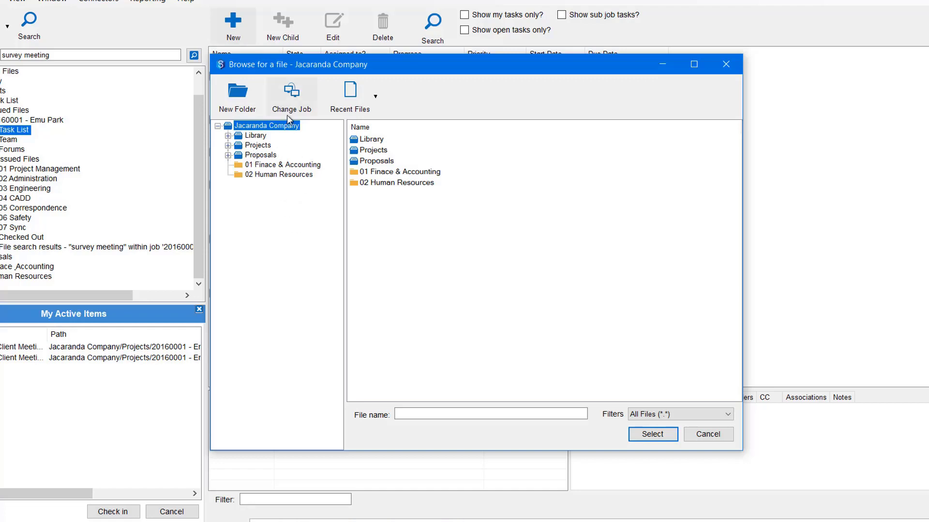
Try to select the file to associate using "emu" as the file name
left_click(412, 415)
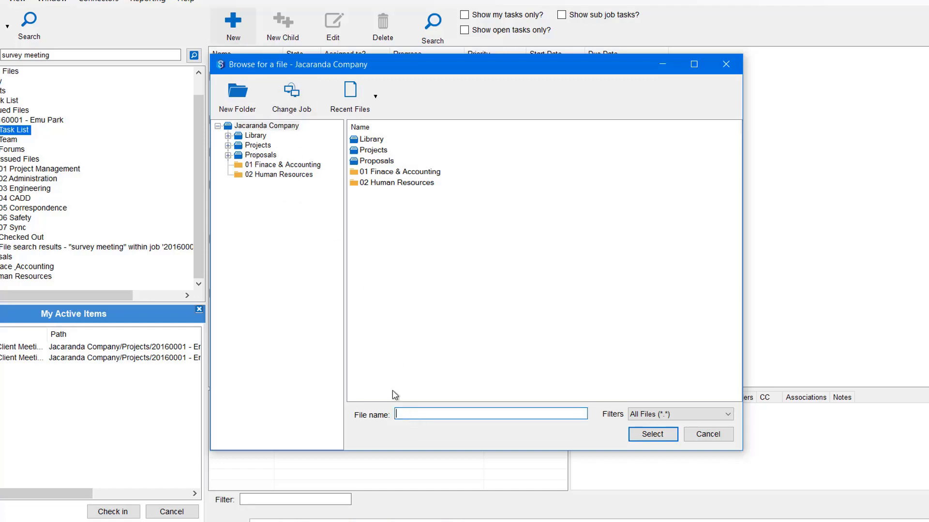
type("emu")
left_click(650, 435)
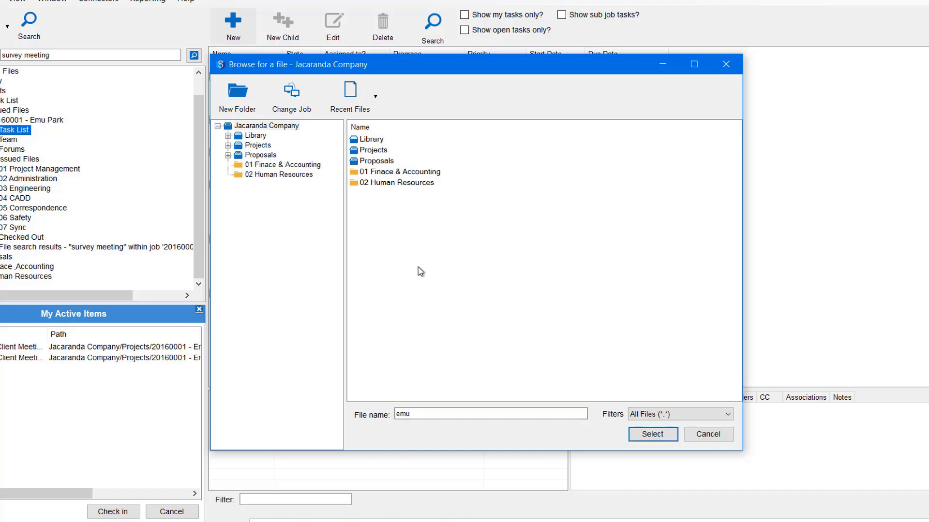
Find the Emu Park job by the name "emu" and make it the job to browse for the file
left_click(292, 94)
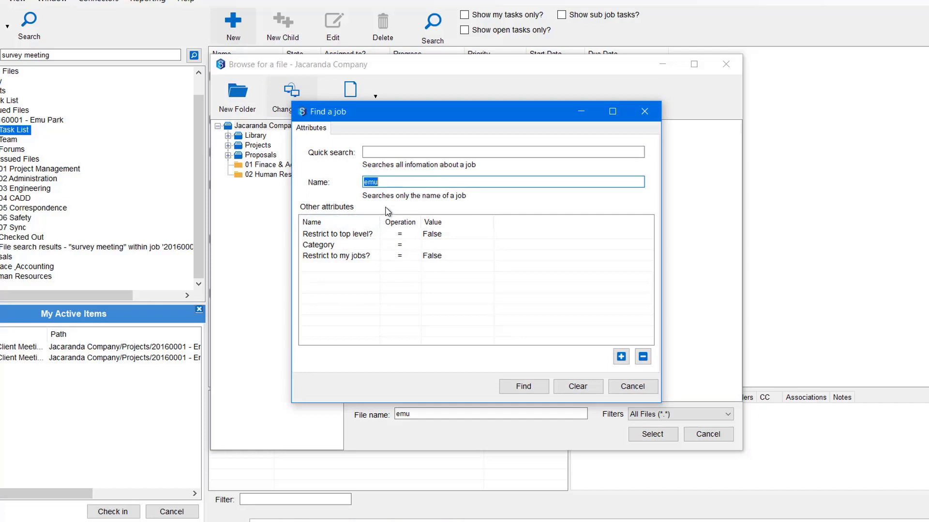
left_click(517, 390)
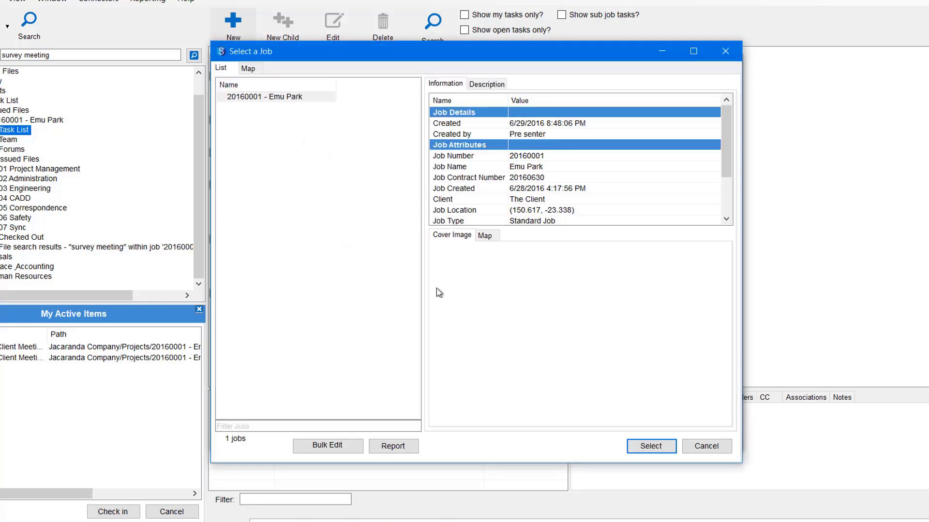
left_click(285, 99)
left_click(641, 447)
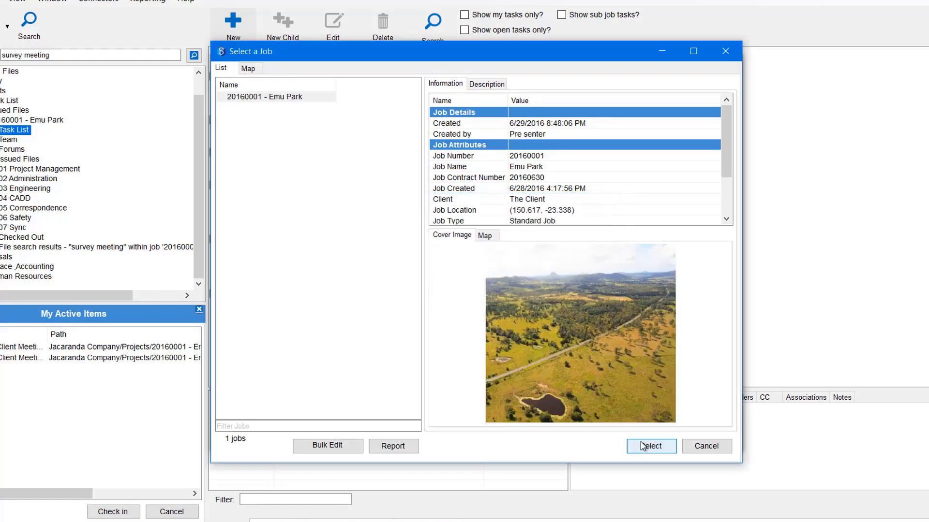
Browse the Emu Park job and choose Monthly Progress Report.docx from 03 Engineering/Reports as the associated file
left_click(281, 97)
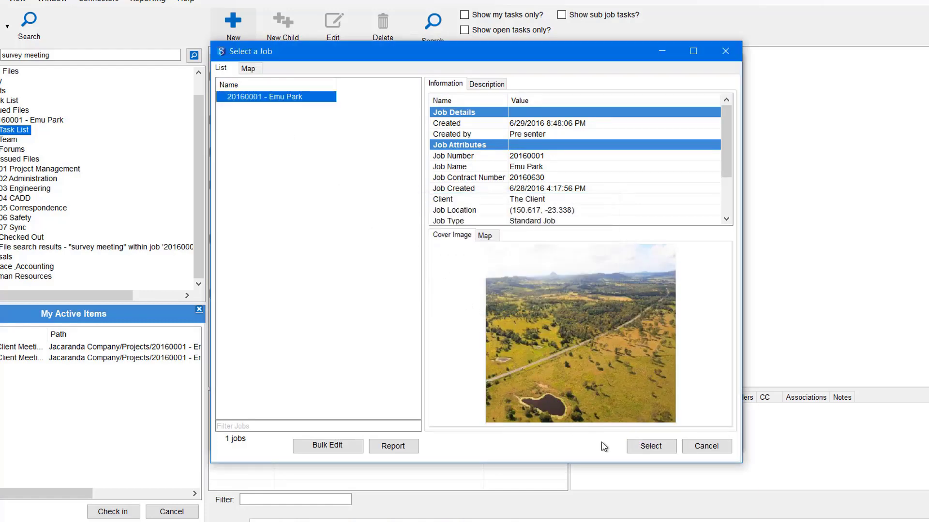
left_click(633, 447)
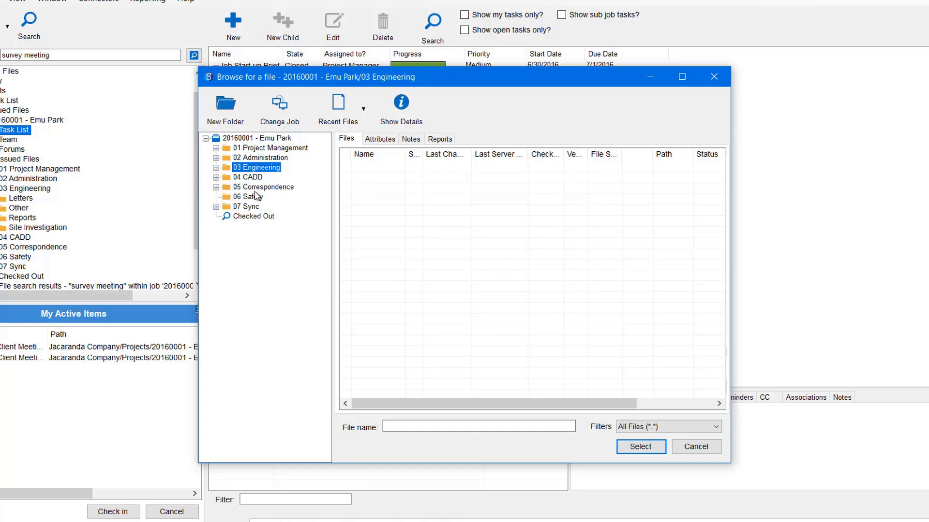
left_click(216, 168)
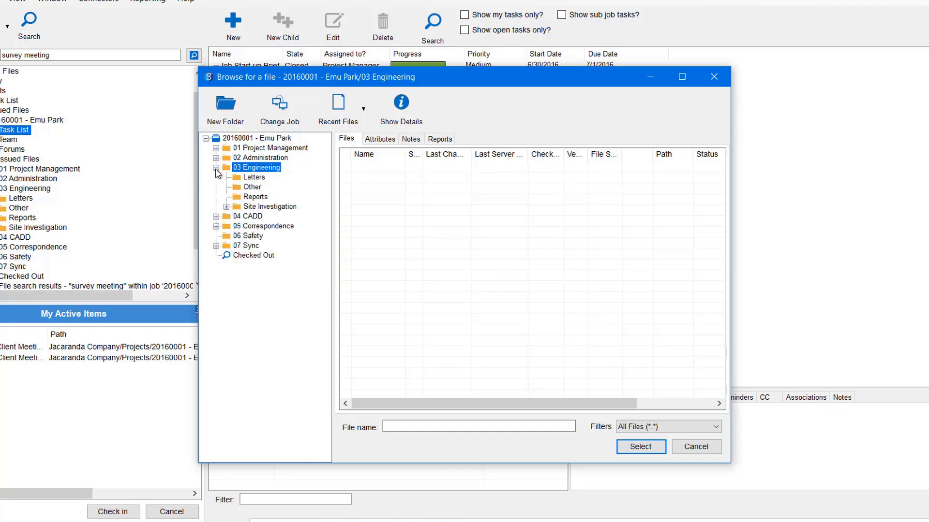
left_click(251, 197)
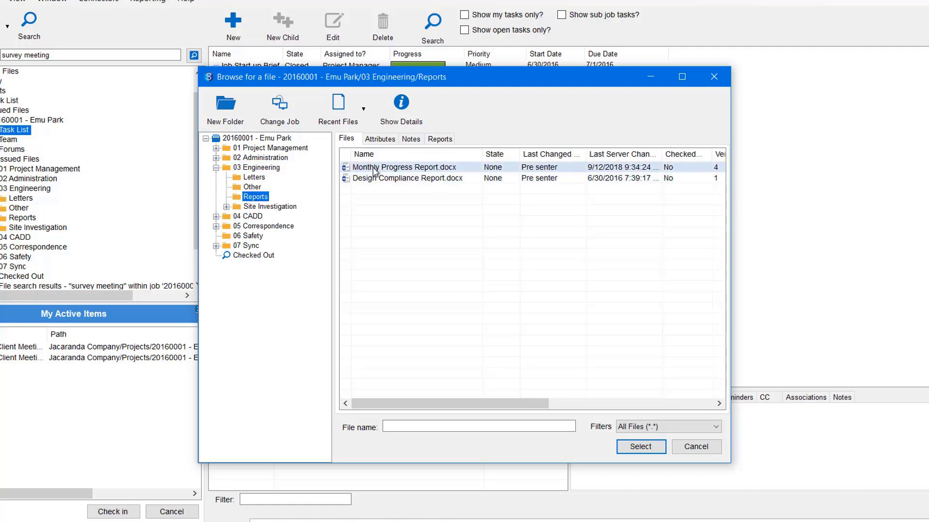
left_click(376, 169)
left_click(643, 446)
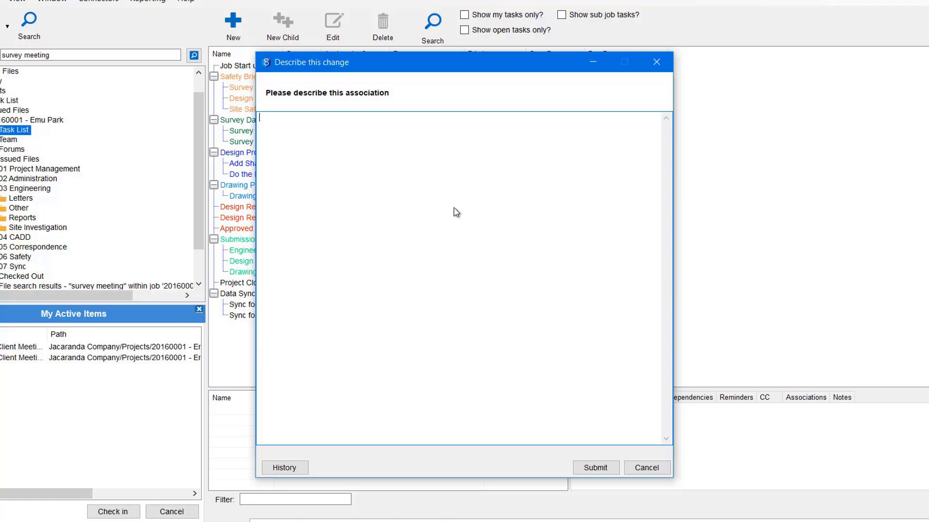
Describe the file association as "Report to complete" and create the Monthly Report task
type("Report to complete")
left_click(594, 468)
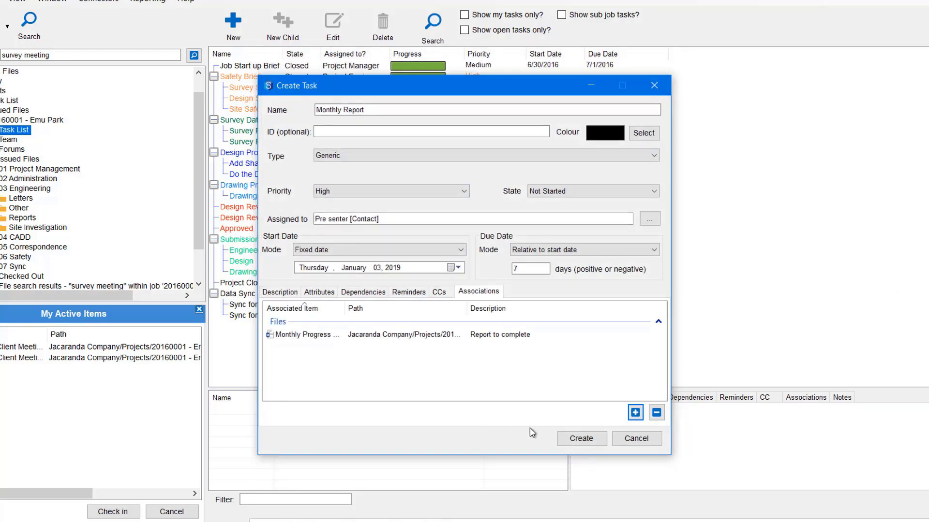
left_click(579, 440)
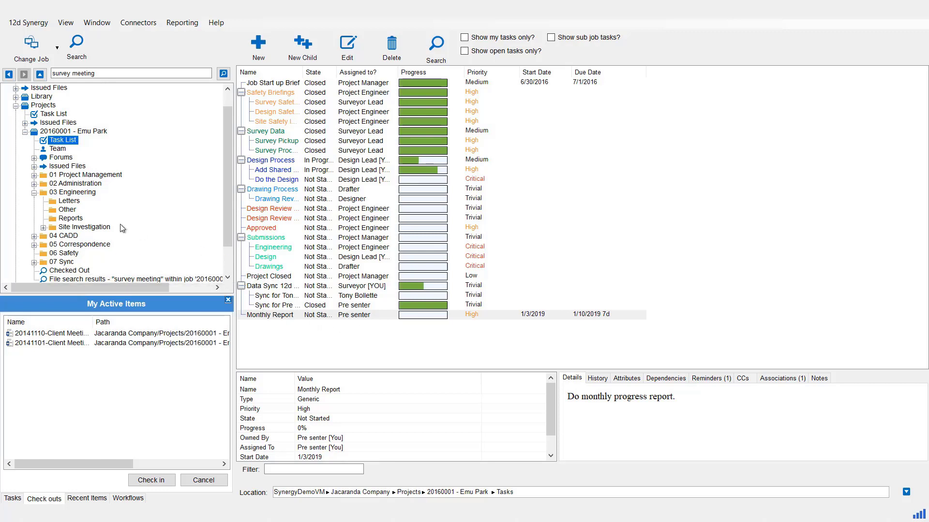
Add the lines "Stock pile volumes", "Fill=", "Cut=" and "Total=" to Monthly Progress Report.docx in 03 Engineering/Reports, saving and closing it
left_click(69, 218)
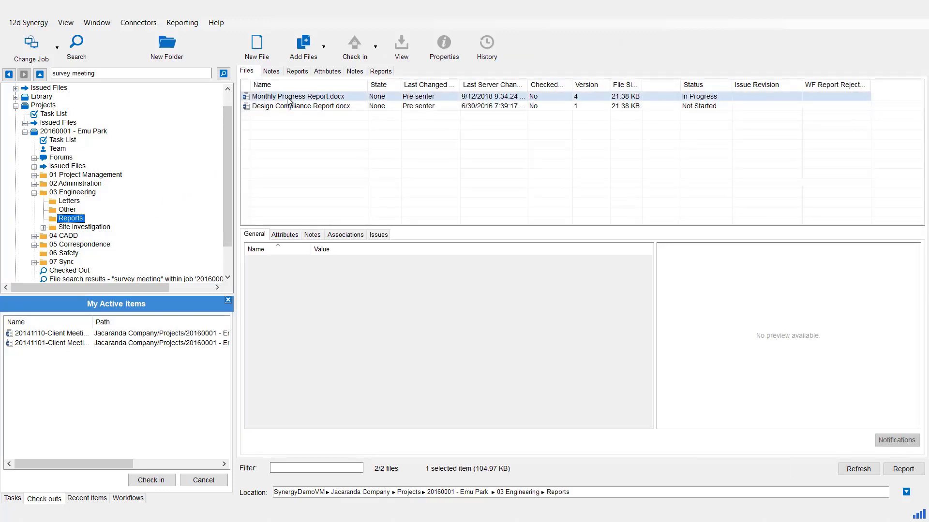
double_click(289, 97)
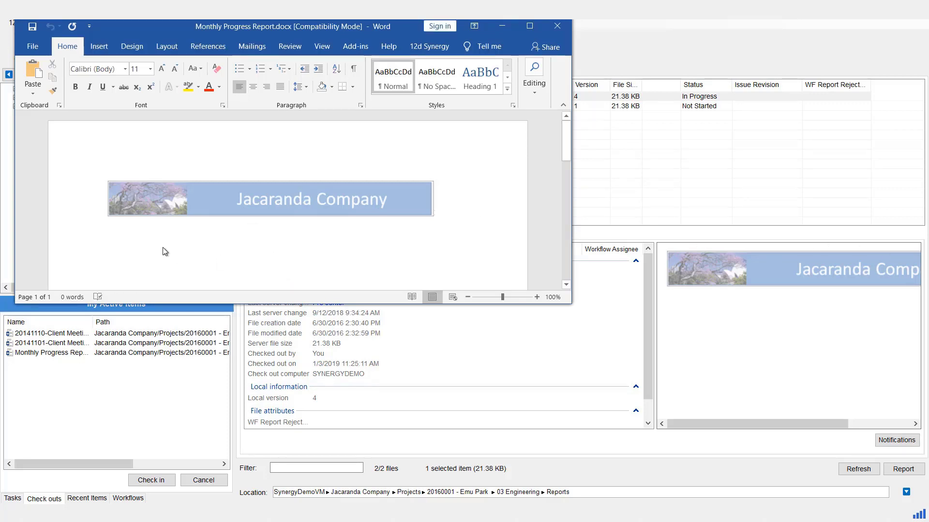
type("Stock pile volumes ")
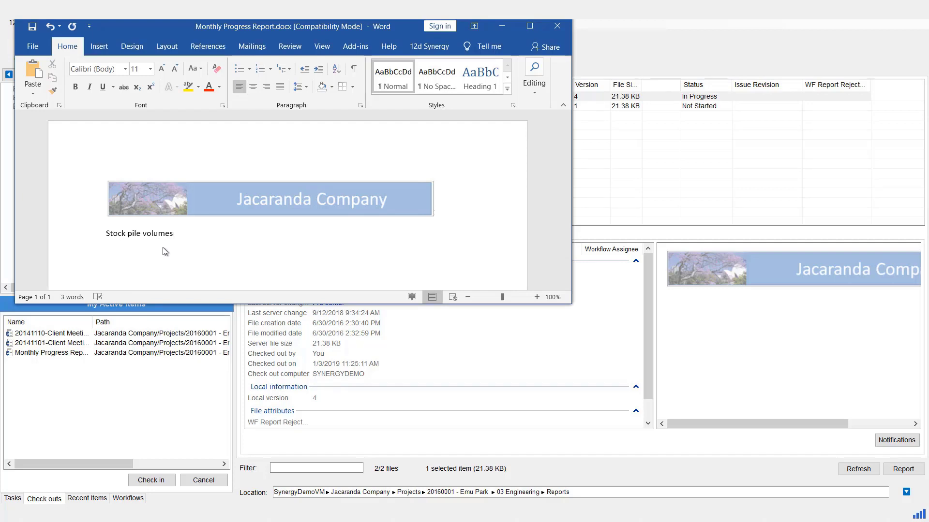
type("Fill=")
key("Return")
type("Cut=")
key("Return")
type("Total=")
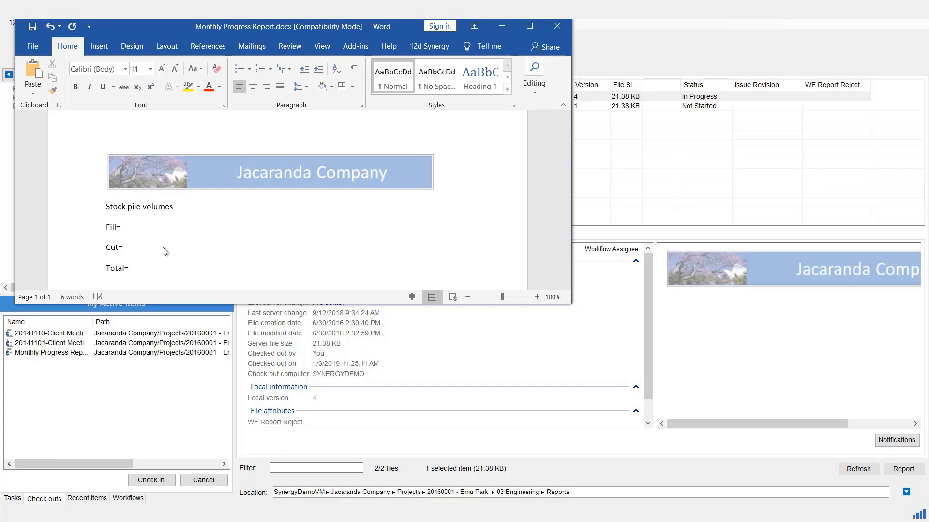
left_click(32, 26)
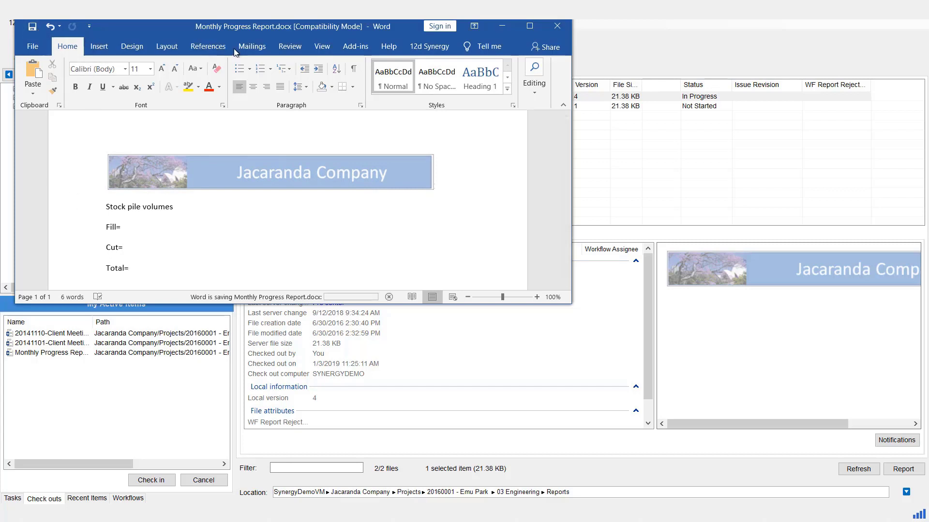
left_click(560, 27)
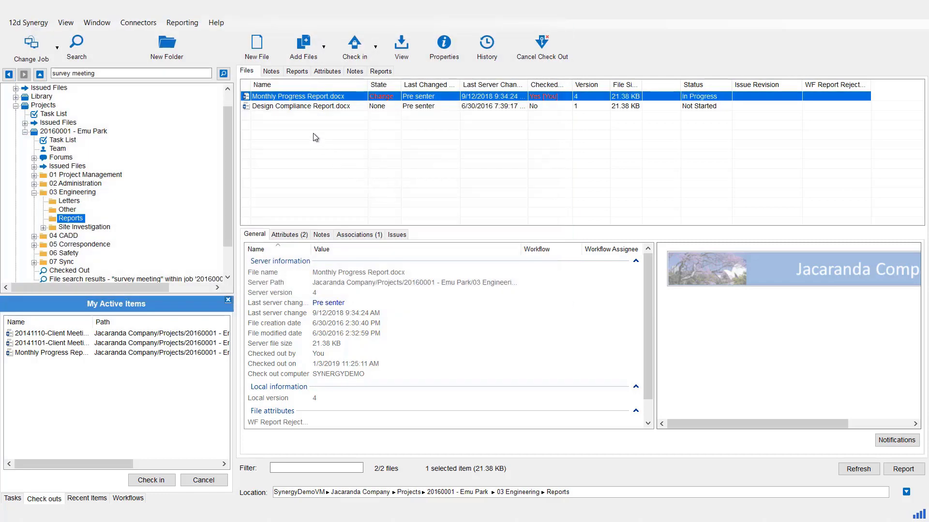
Check in Monthly Progress Report.docx with the manual change description "Volumes started"
left_click(351, 47)
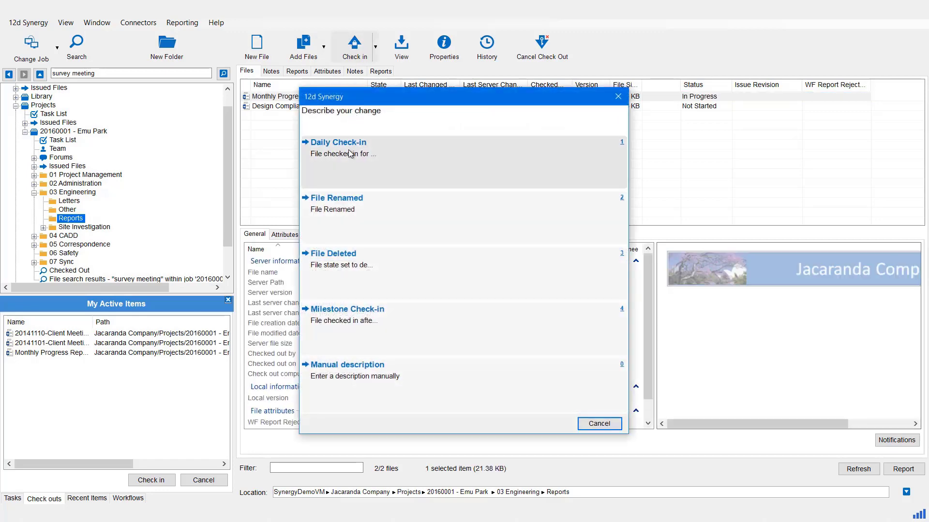
left_click(350, 370)
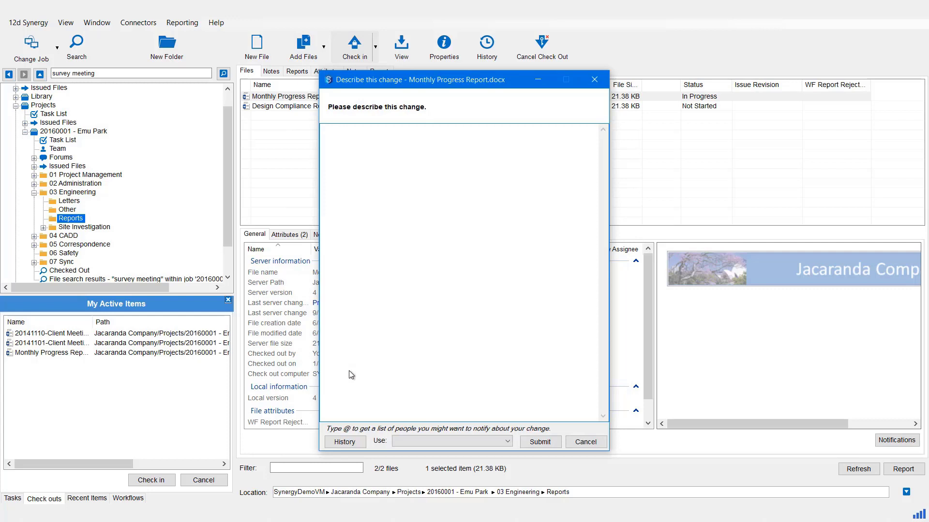
type("Volumes started")
left_click(538, 441)
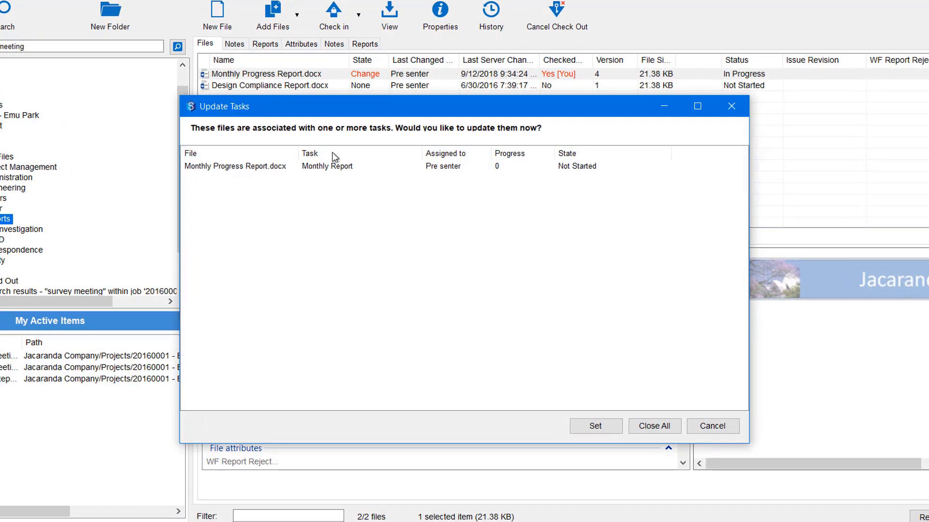
Update the associated Monthly Report task to the In Progress state with a progress of 80
left_click(572, 169)
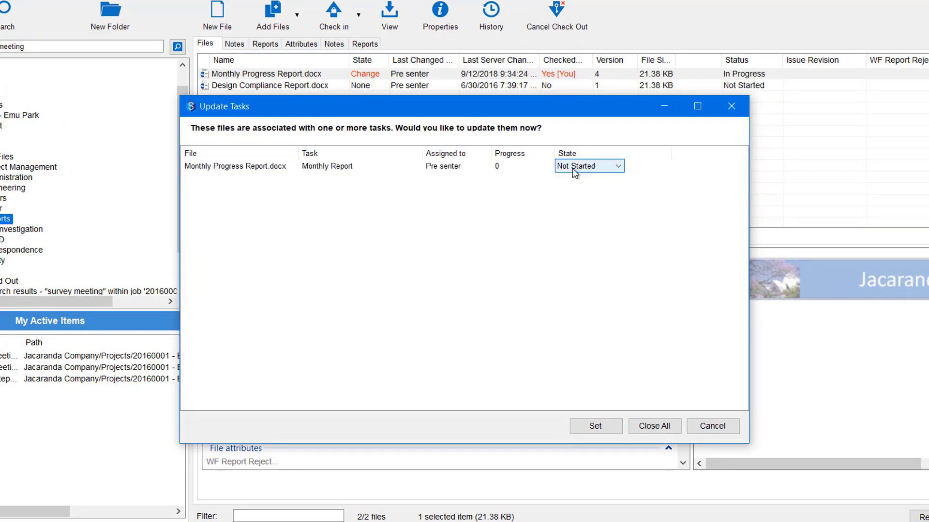
left_click(573, 169)
left_click(573, 188)
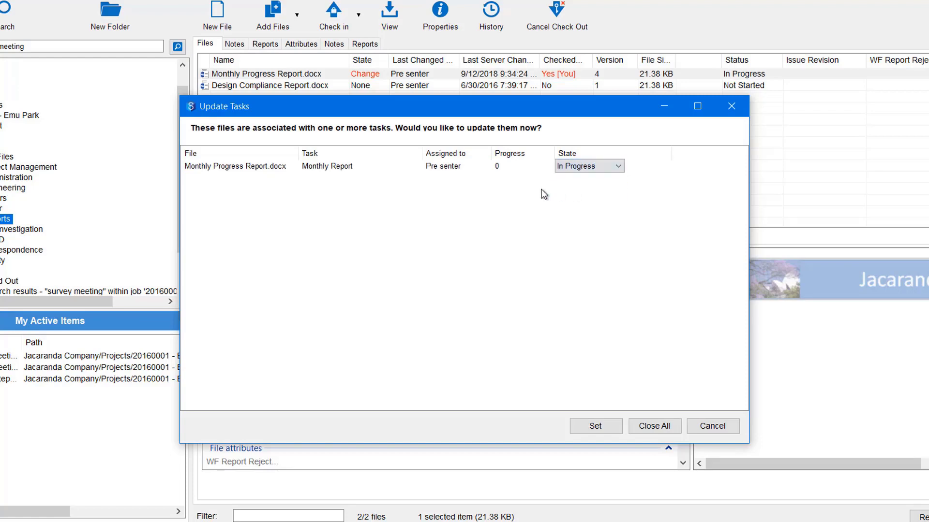
left_click(508, 169)
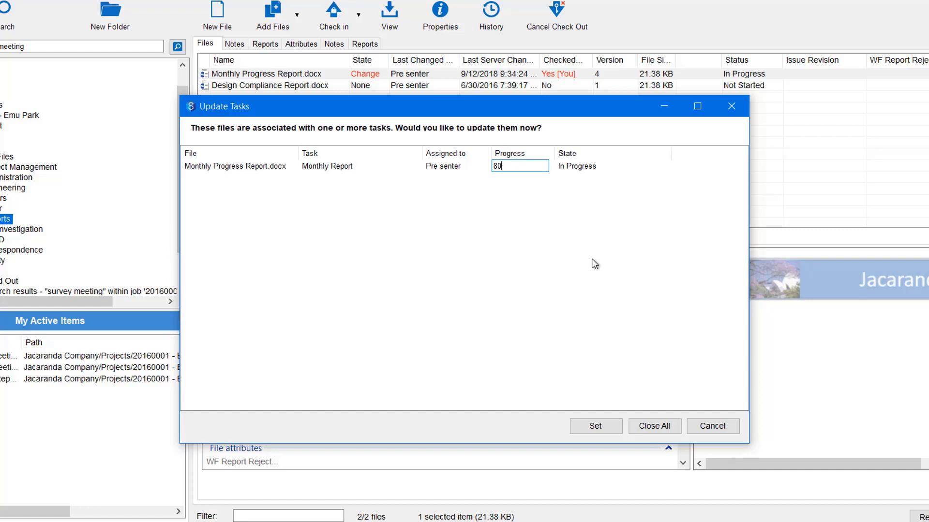
left_click(605, 428)
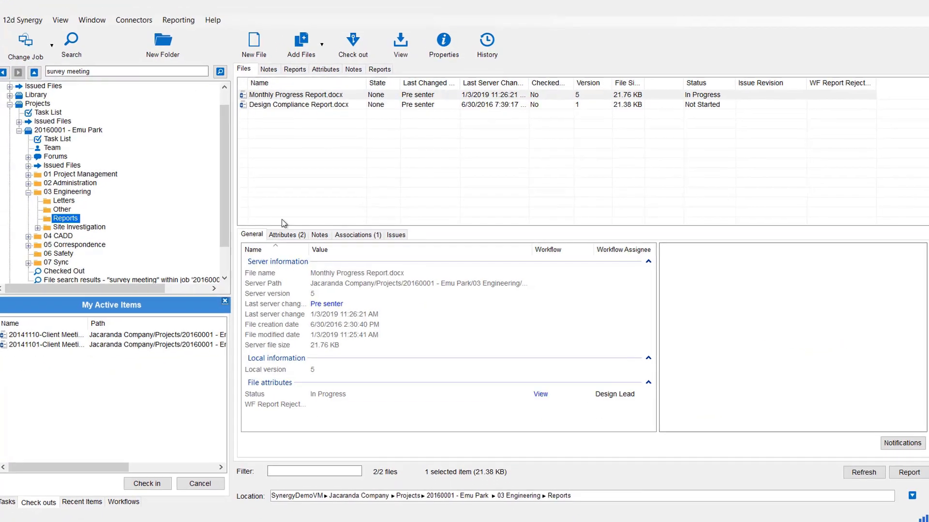
Select the Monthly Report task in the Emu Park task list and widen the State column
left_click(62, 140)
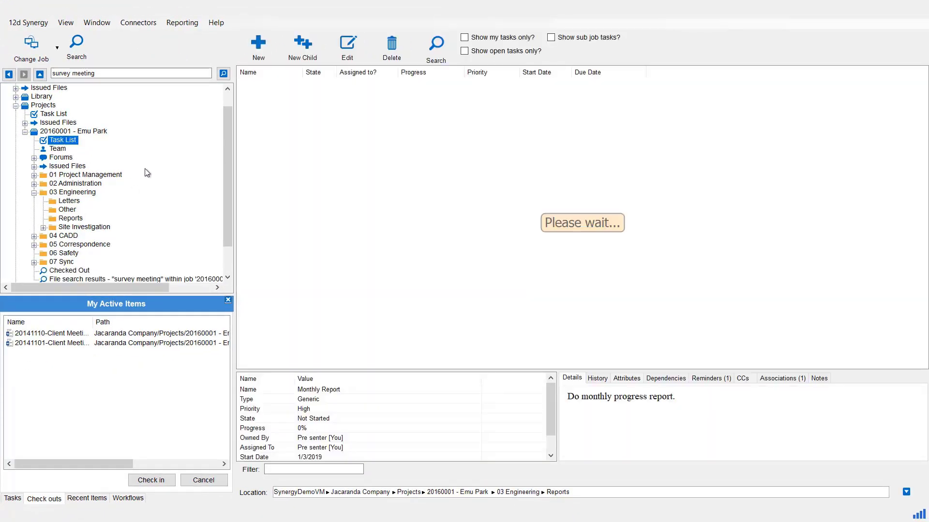
left_click(280, 316)
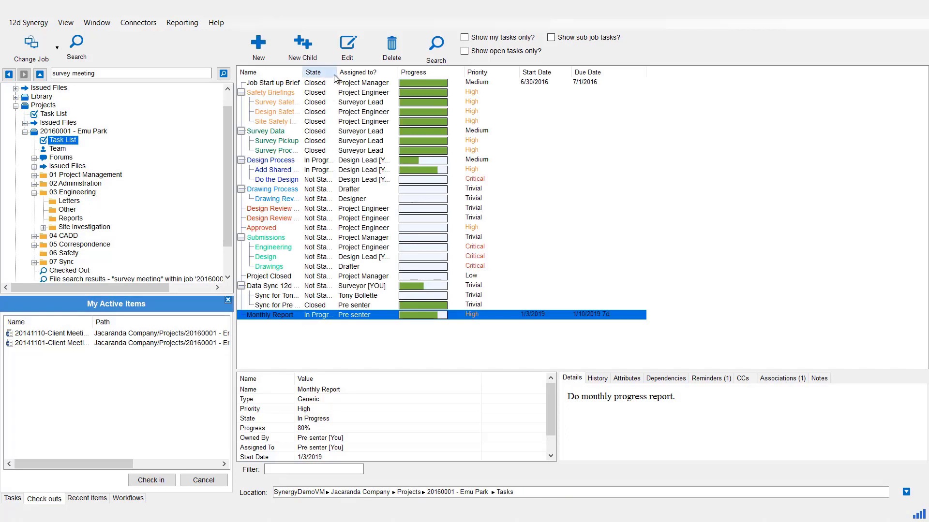
left_click_drag(336, 74, 372, 97)
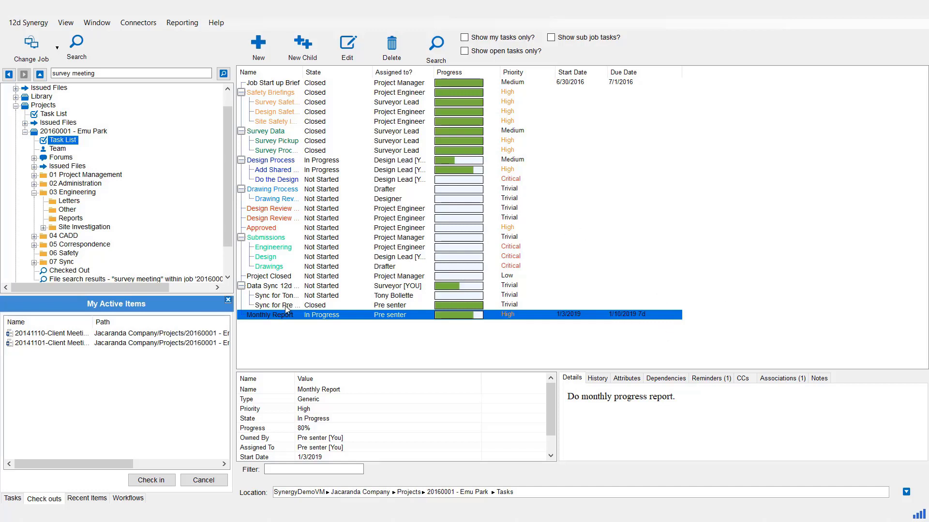
Start a child task of Monthly Report named "Review Report" with High priority
left_click(305, 45)
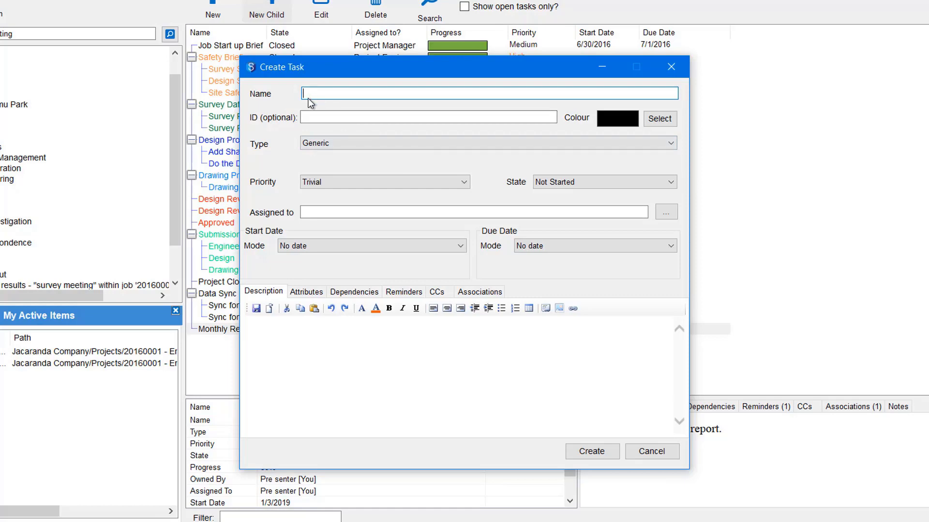
type("Review Report")
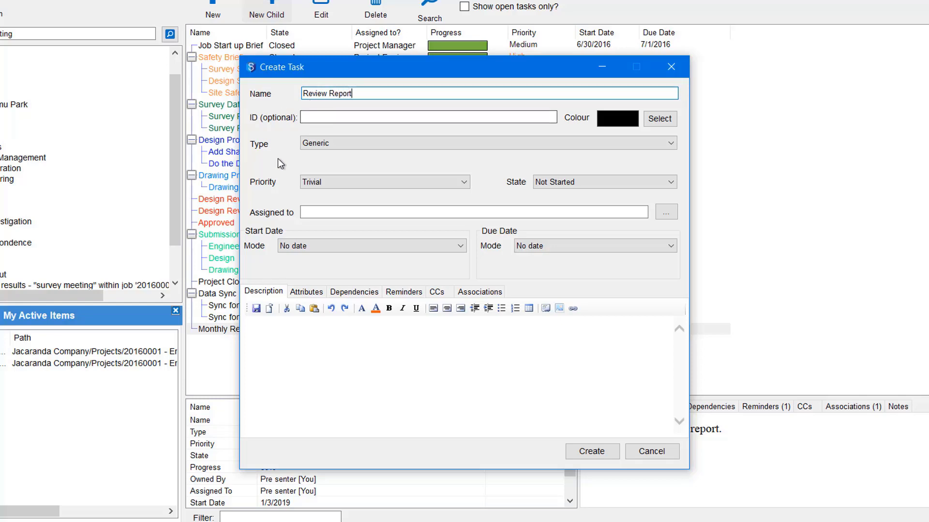
left_click(335, 182)
left_click(339, 222)
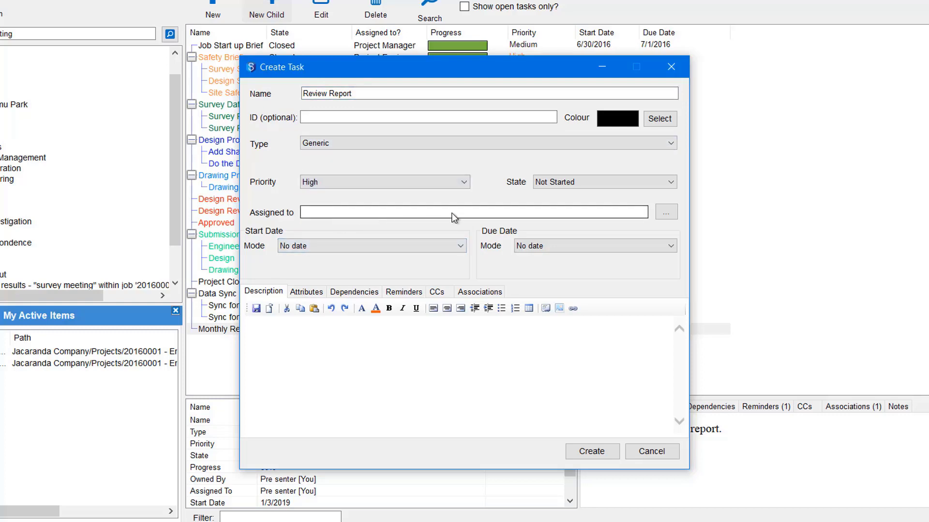
Assign the Review Report task to the Project Engineer team role
left_click(663, 214)
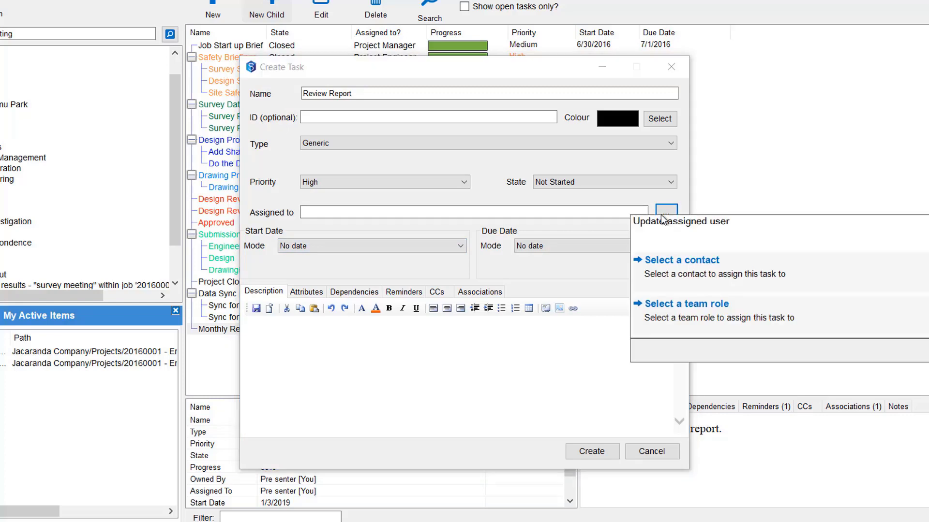
left_click(673, 314)
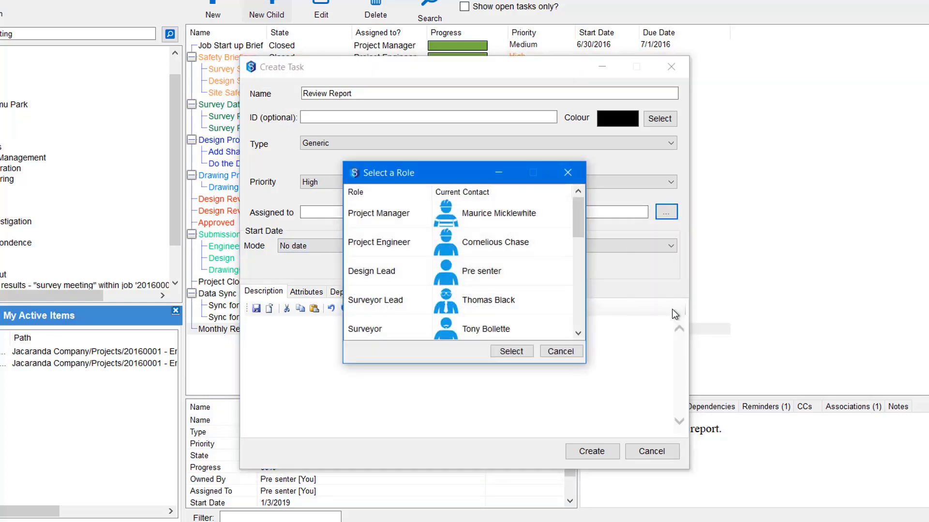
left_click(387, 254)
left_click(503, 352)
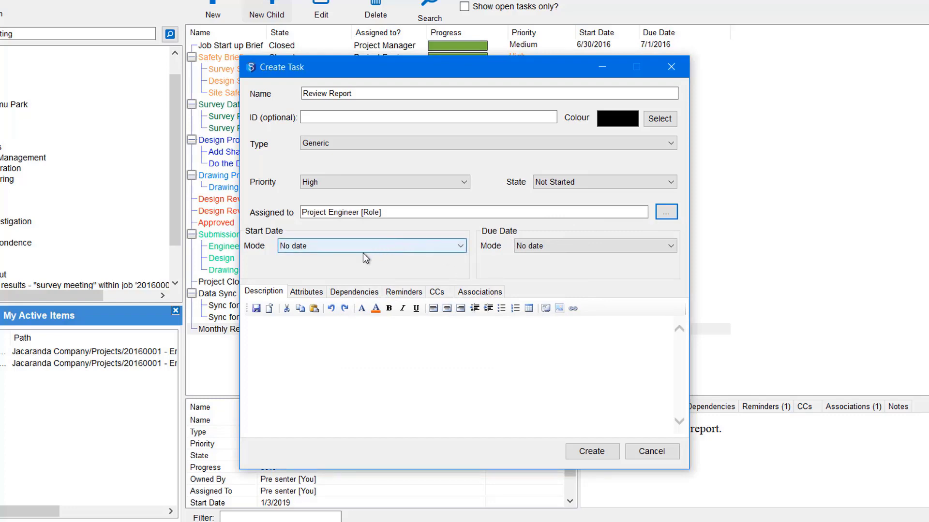
Set the task's start to 1 day relative to the parent due date and its due date to 2 days relative to the start date
left_click(457, 247)
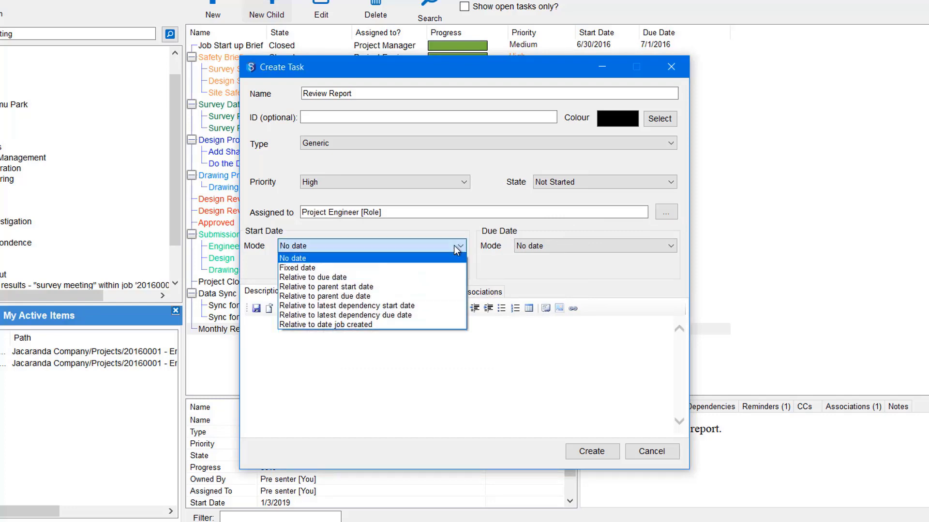
left_click(341, 296)
left_click(298, 266)
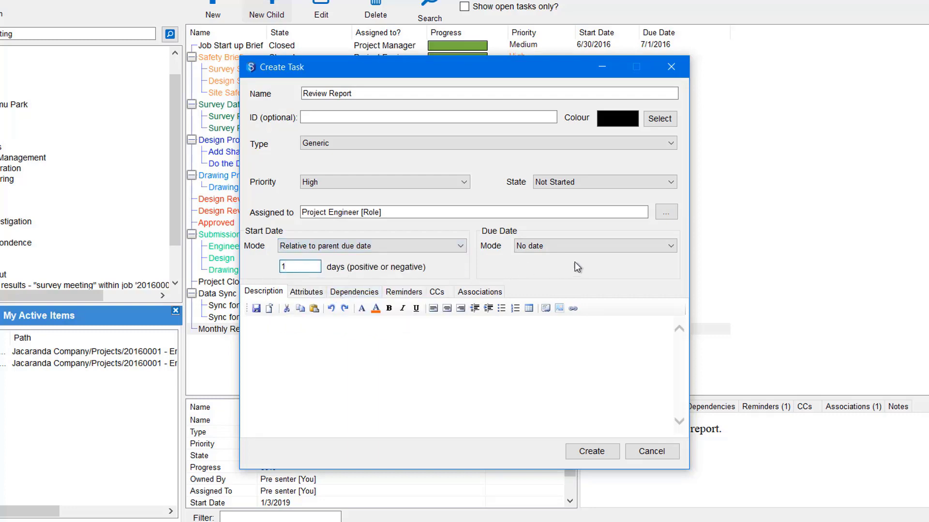
left_click(570, 246)
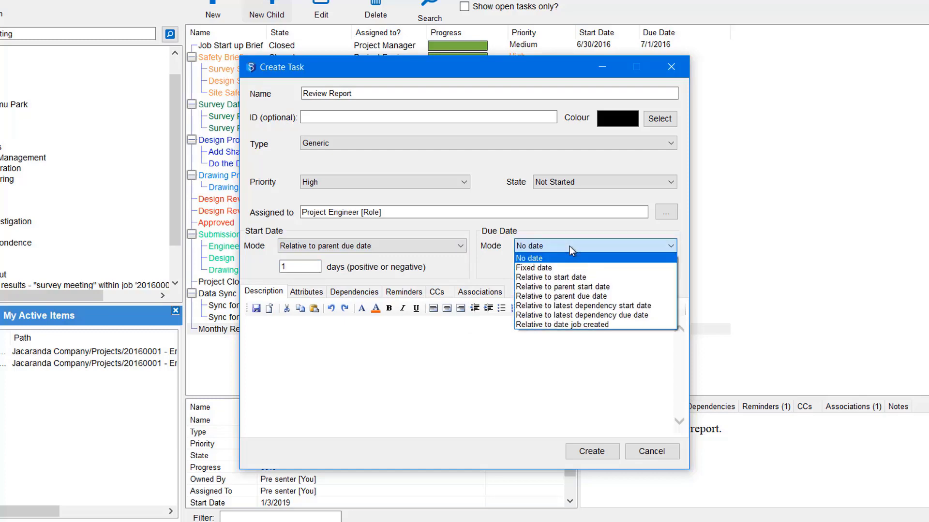
left_click(535, 277)
left_click(535, 269)
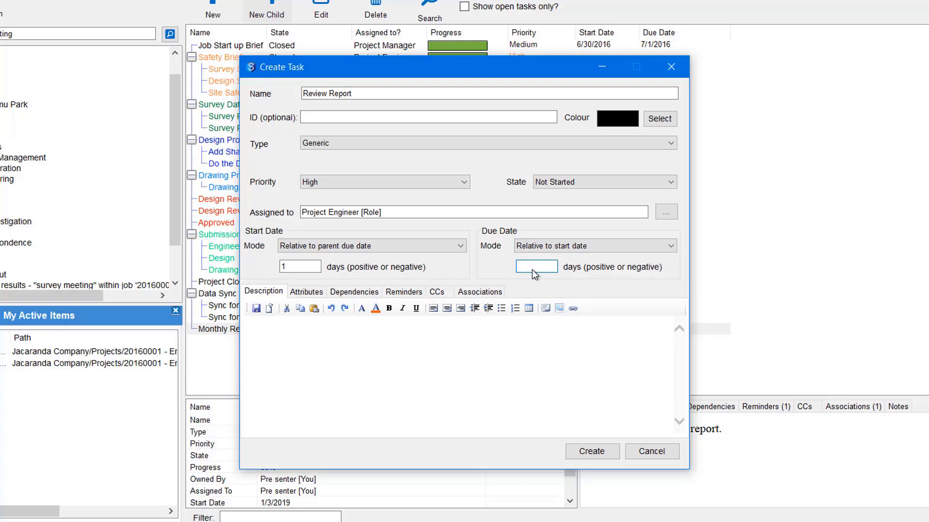
type("2")
Enter "Review the monthlt report" as the Review Report task's description
left_click(280, 337)
type("Review the mon")
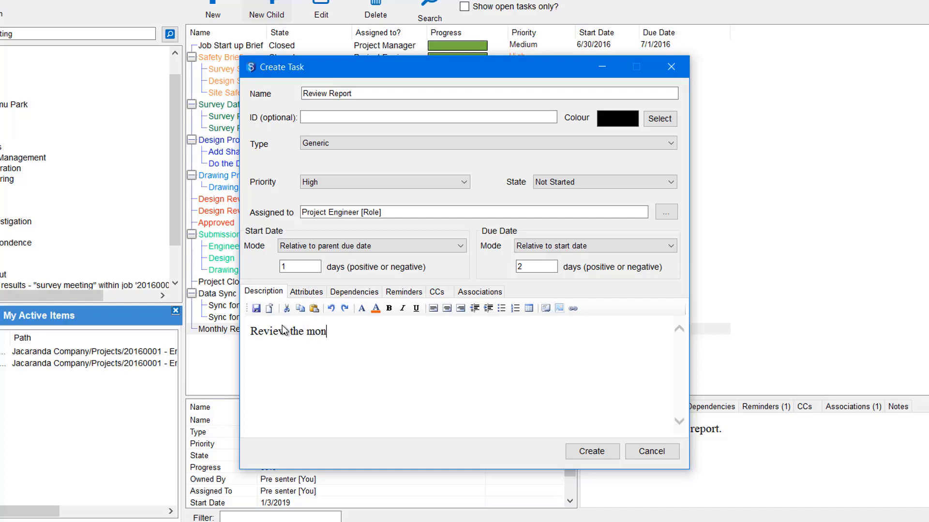
type("thlt report")
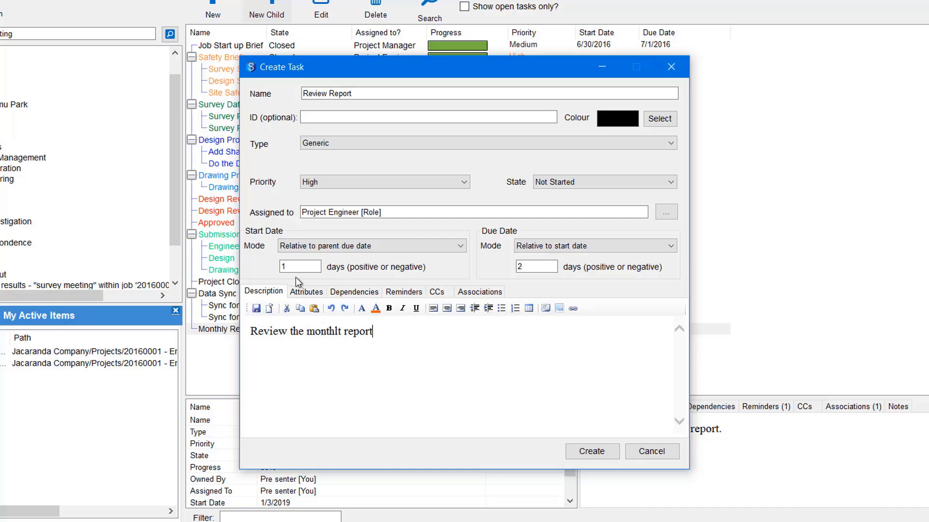
Add the Monthly Report task as a dependency of Review Report and create the child task
left_click(352, 292)
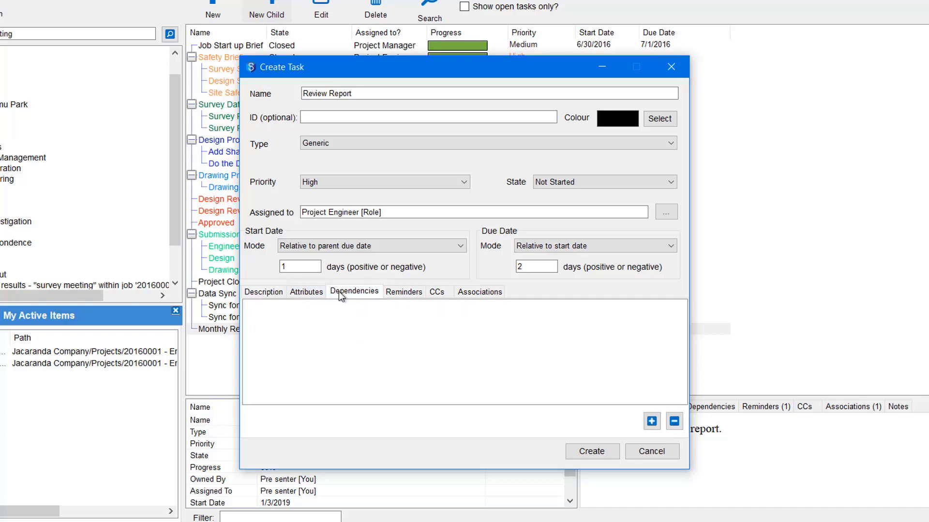
left_click(651, 421)
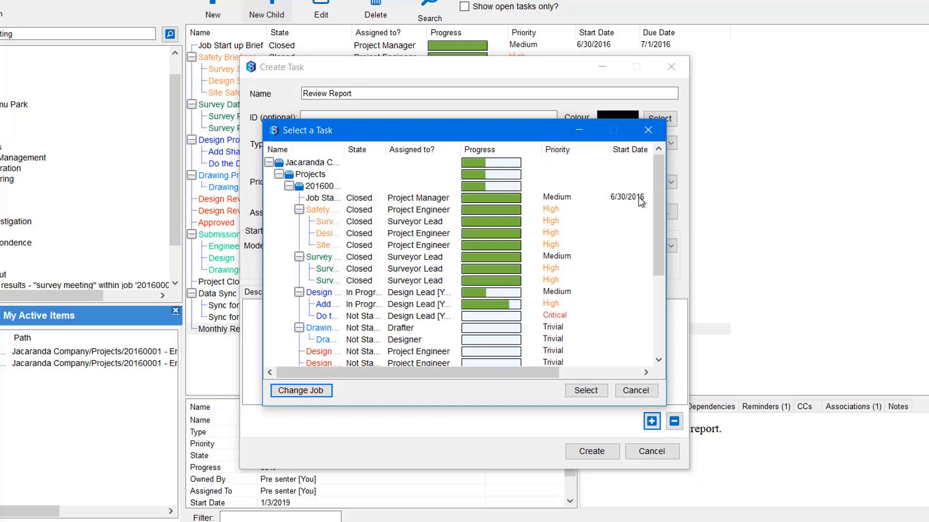
left_click_drag(656, 186, 657, 265)
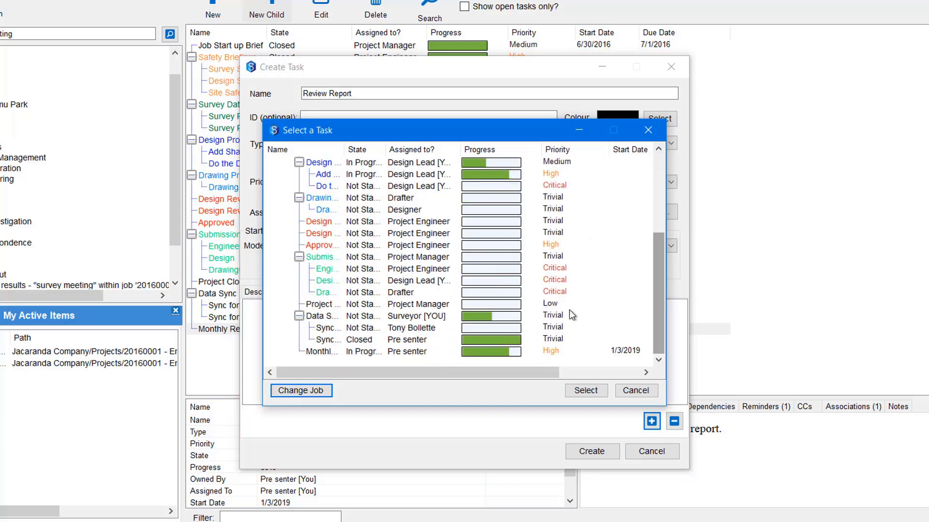
left_click(336, 356)
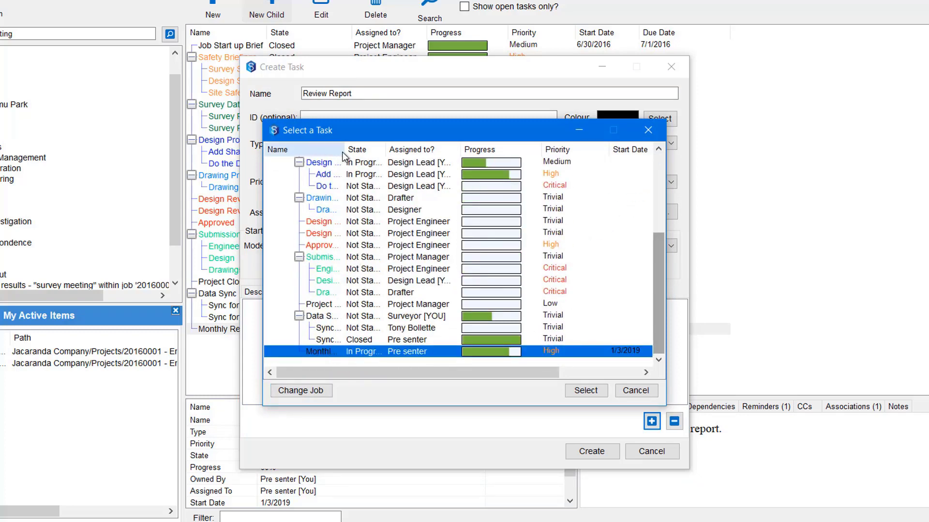
left_click_drag(344, 151, 391, 180)
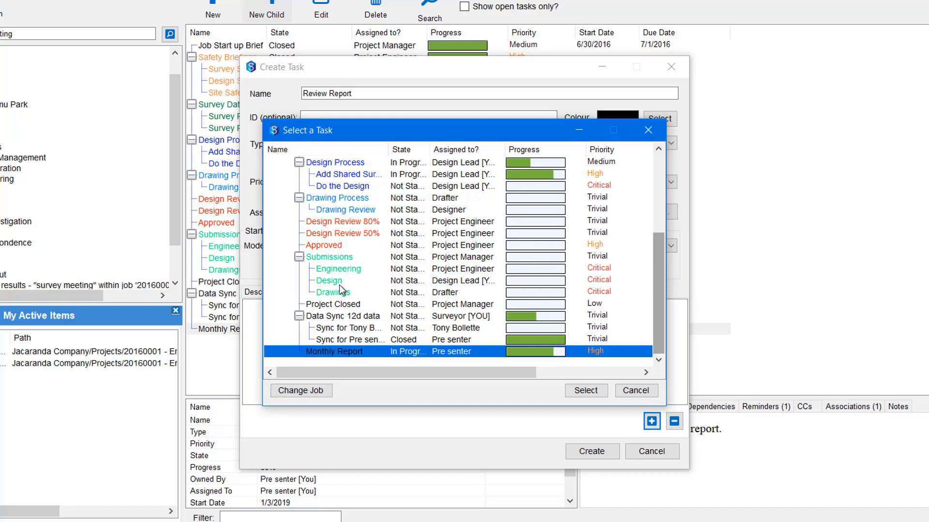
left_click(583, 394)
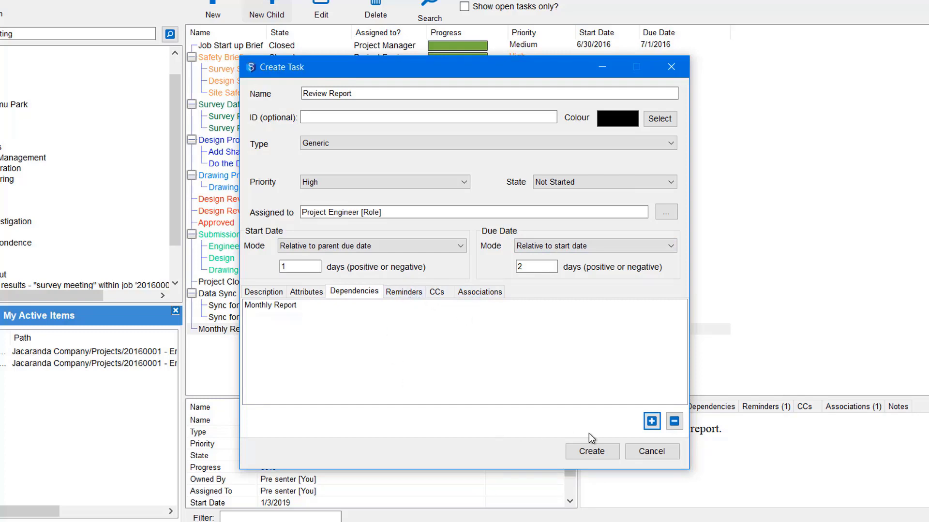
left_click(594, 455)
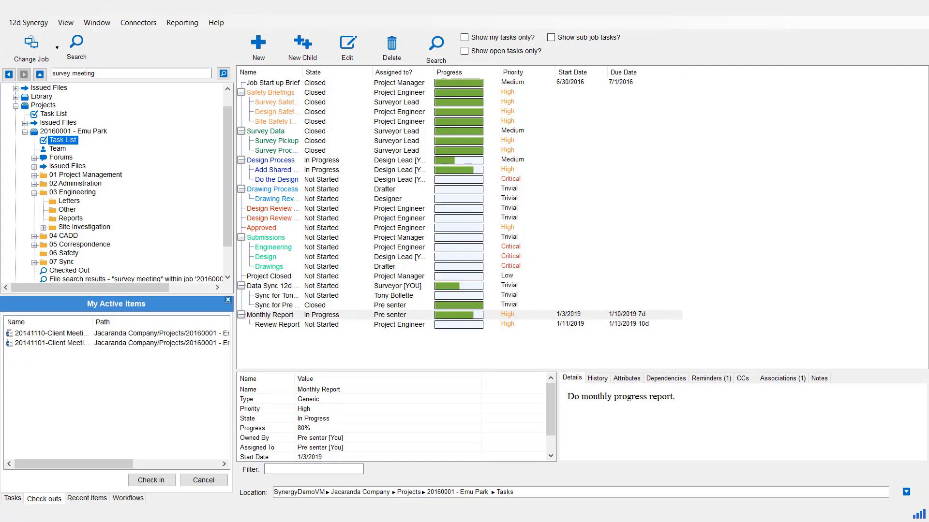
Edit Review Report's actions to change state to In Progress once its dependencies are closed and send an email when it is due to start
left_click(285, 326)
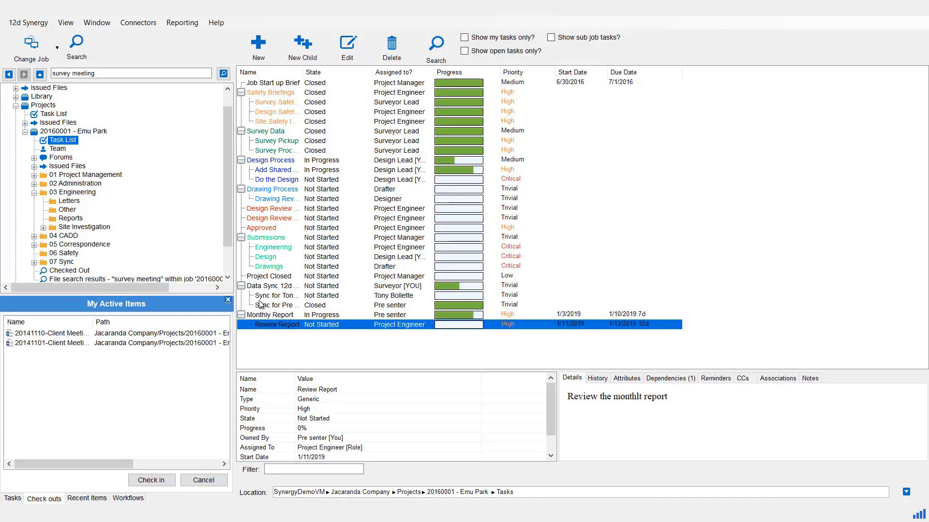
left_click(347, 44)
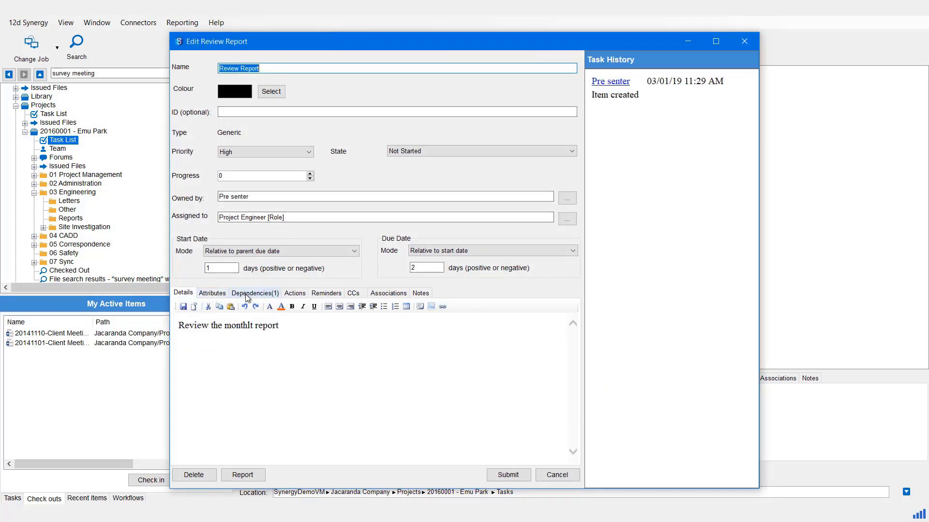
left_click(294, 296)
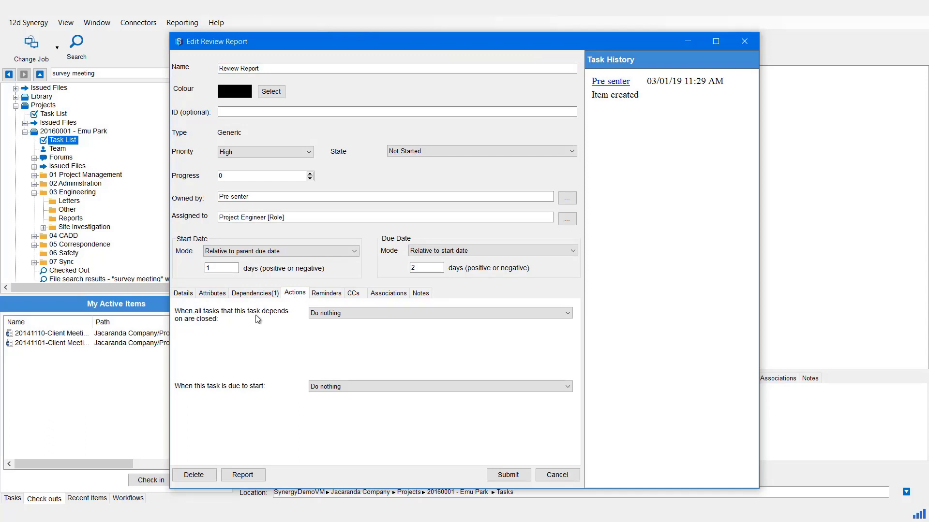
left_click(360, 314)
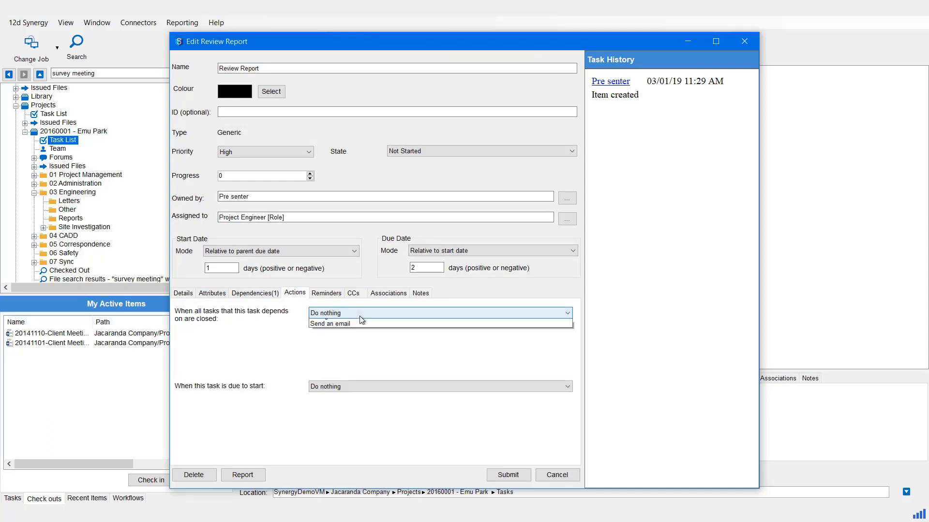
left_click(348, 332)
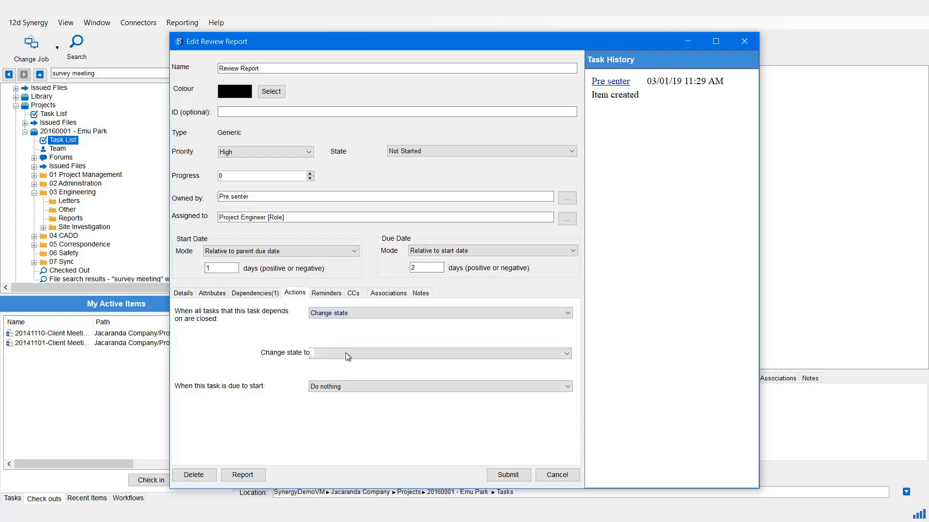
left_click(348, 355)
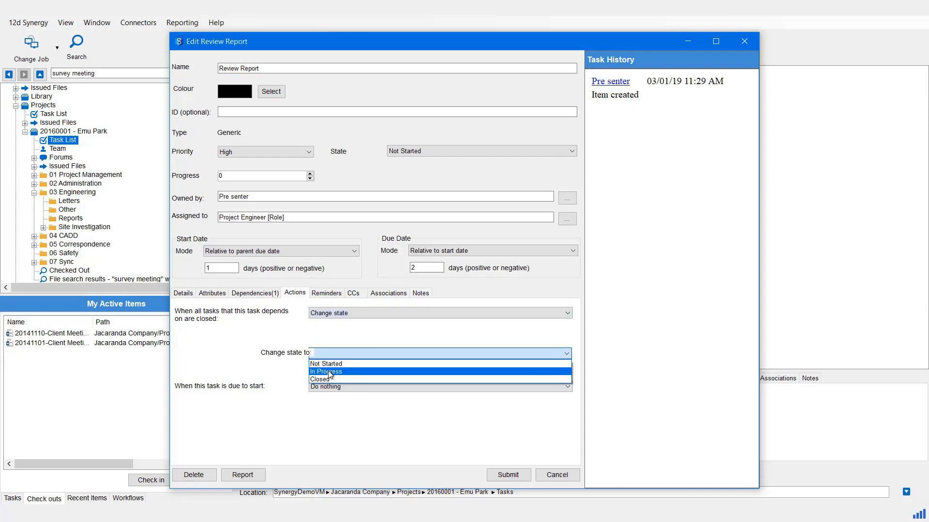
left_click(329, 372)
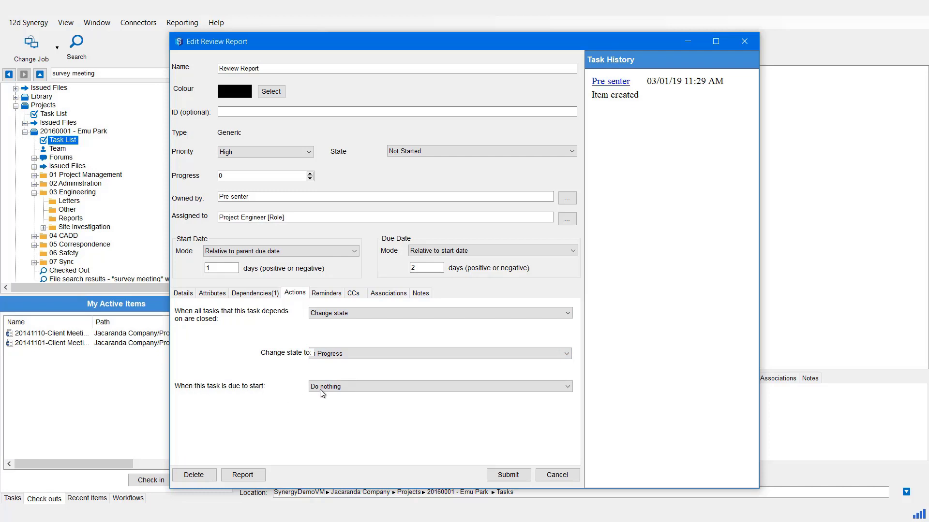
left_click(339, 390)
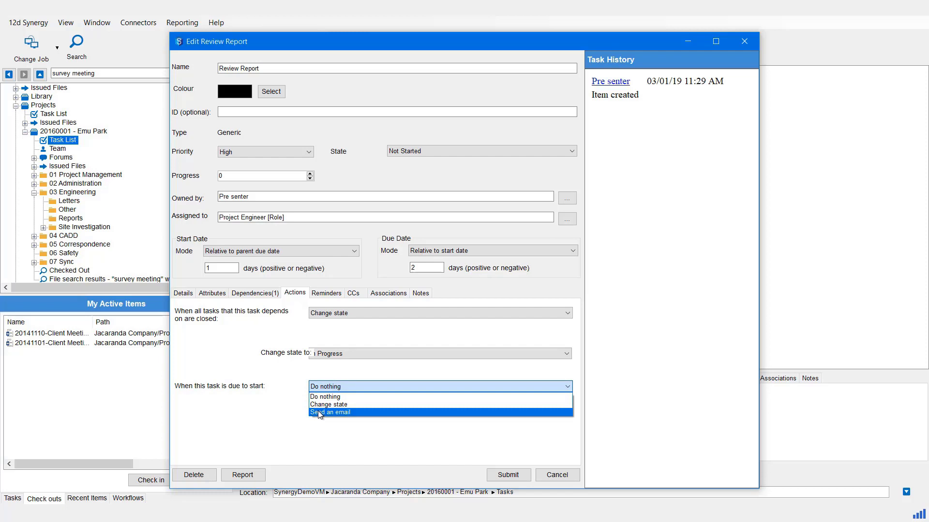
left_click(322, 413)
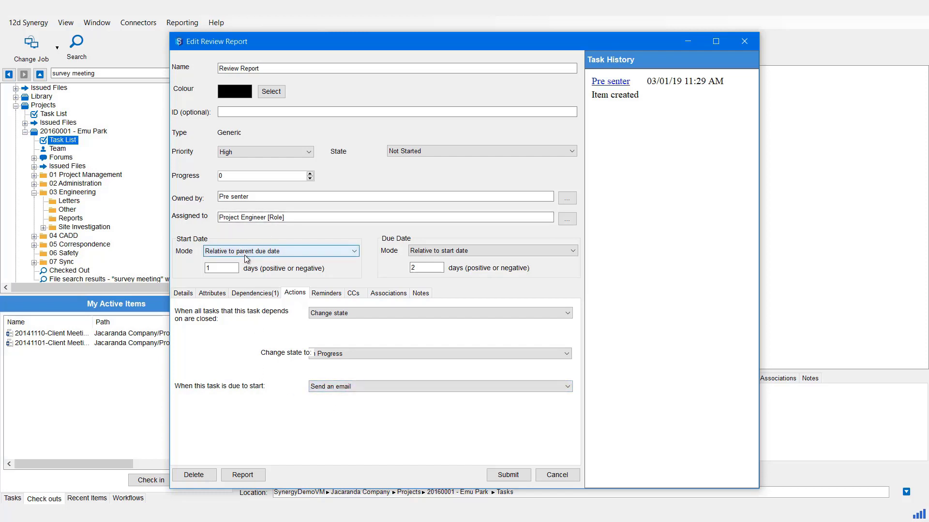
Submit the Review Report changes with the manual description "Actions assigned to activate the task when due to start"
left_click(510, 469)
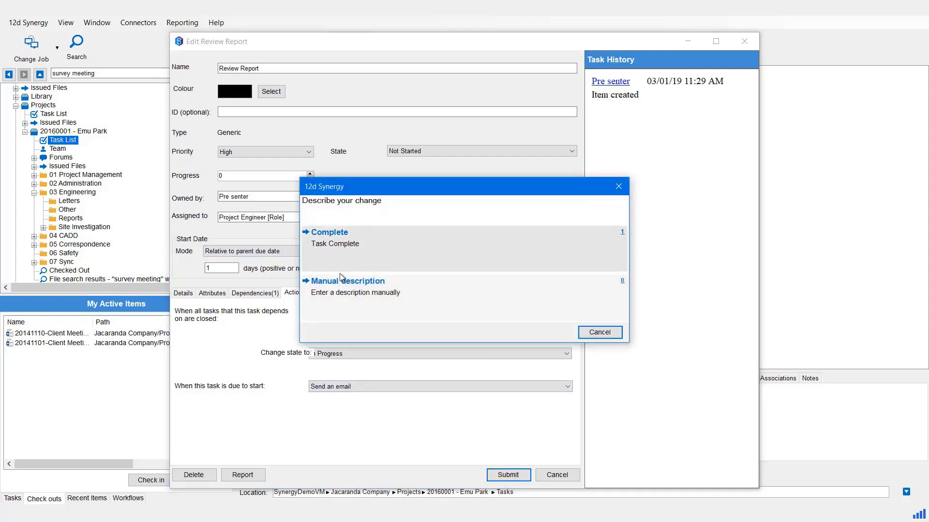
left_click(346, 294)
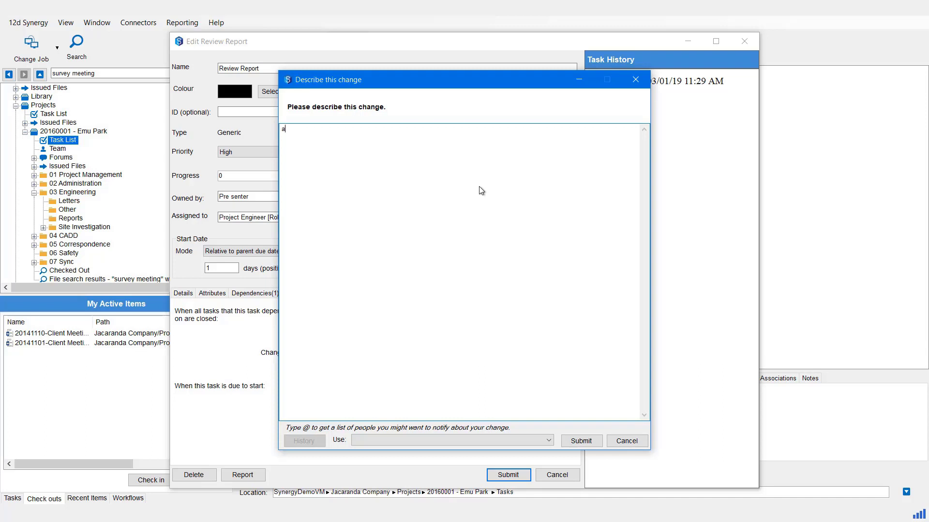
type("Actions assigned to activate the task")
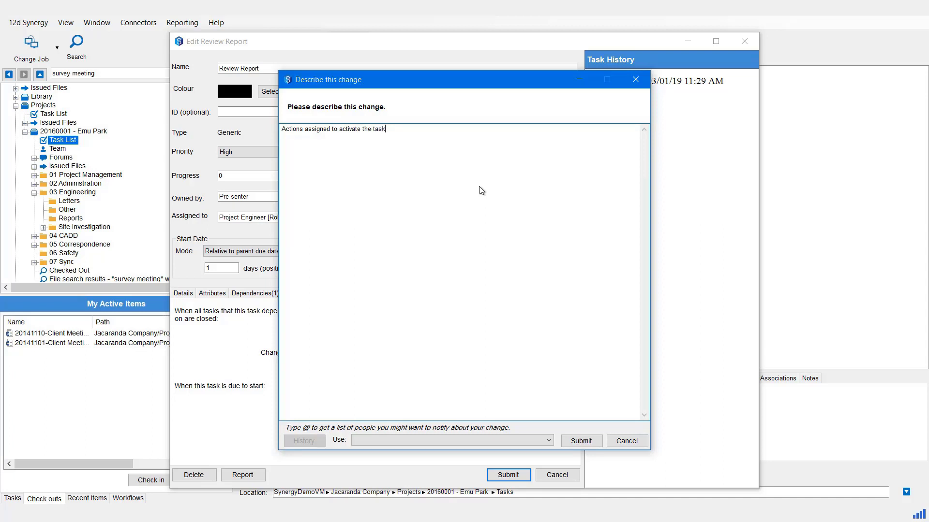
type(" when due to start")
left_click(582, 440)
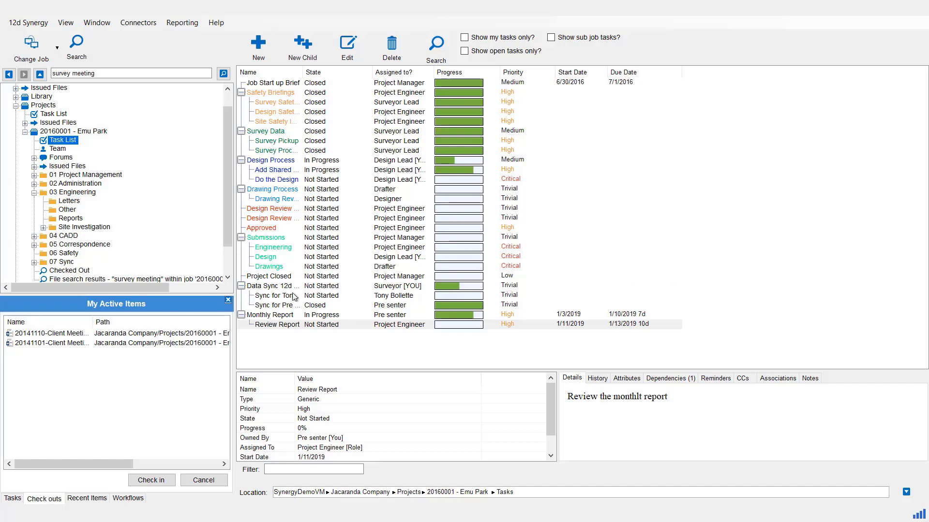
Set the Monthly Report task to Closed at 100% progress with the Complete change description, and check its Review Report child task
left_click(266, 316)
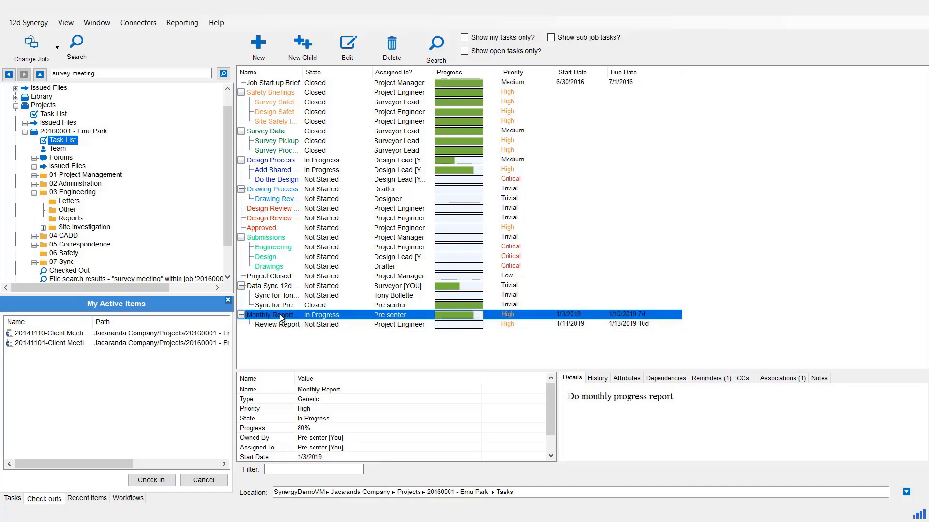
left_click(355, 48)
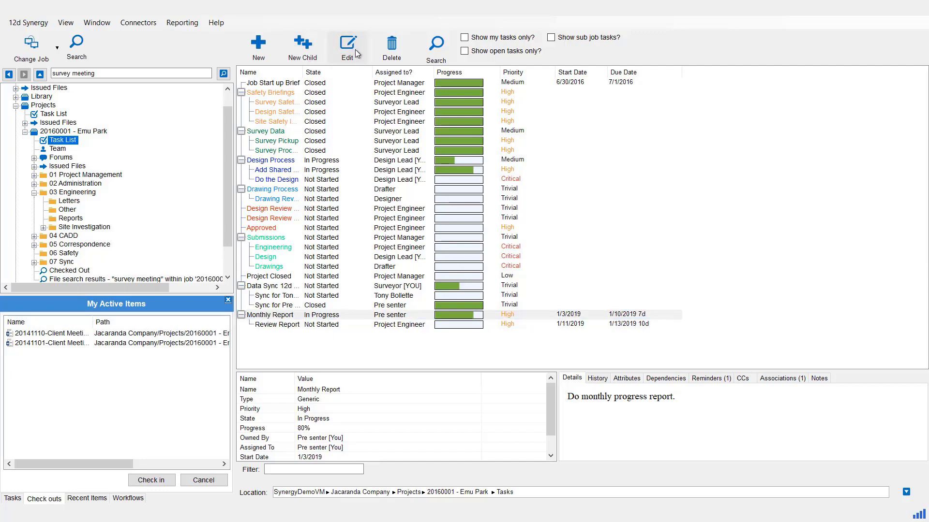
left_click(474, 152)
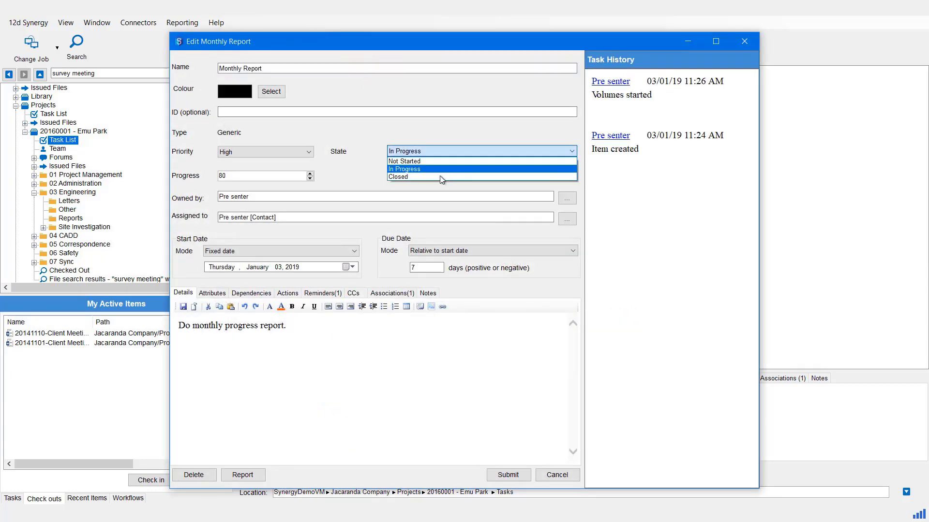
left_click(417, 176)
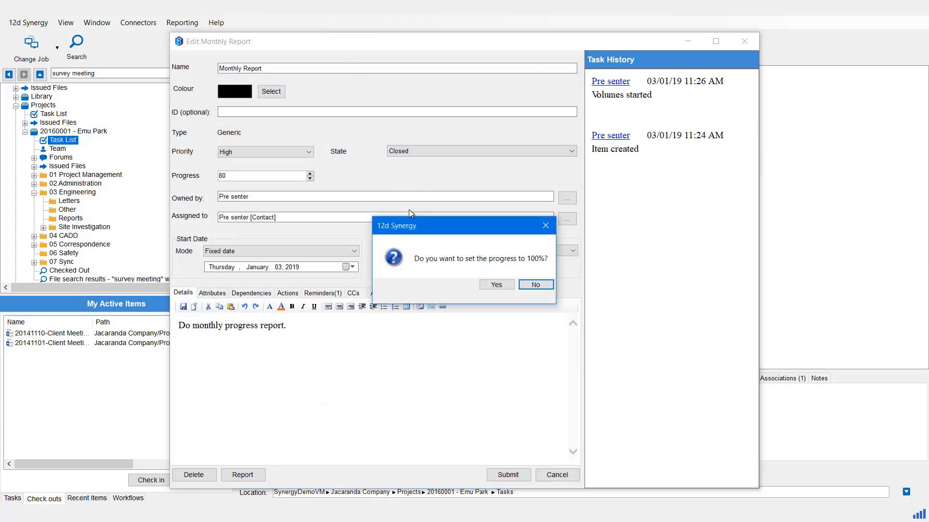
left_click(494, 285)
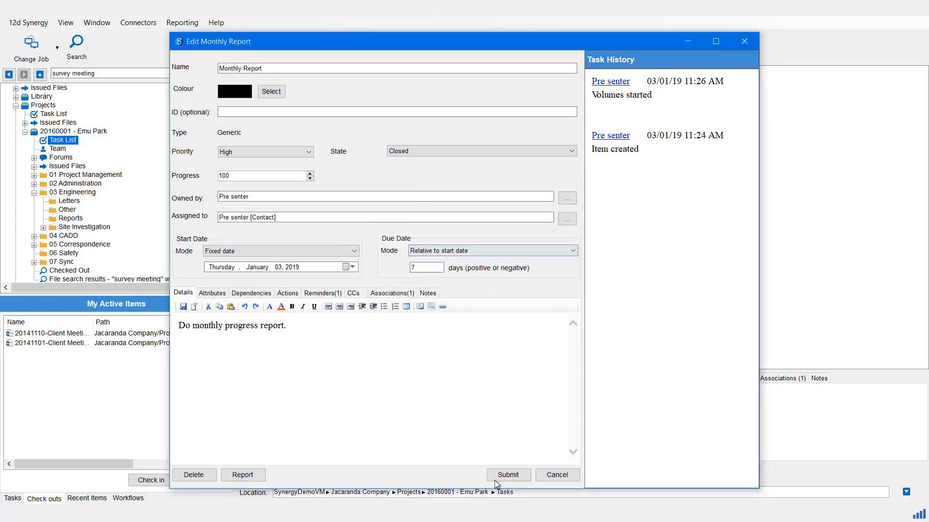
left_click(508, 474)
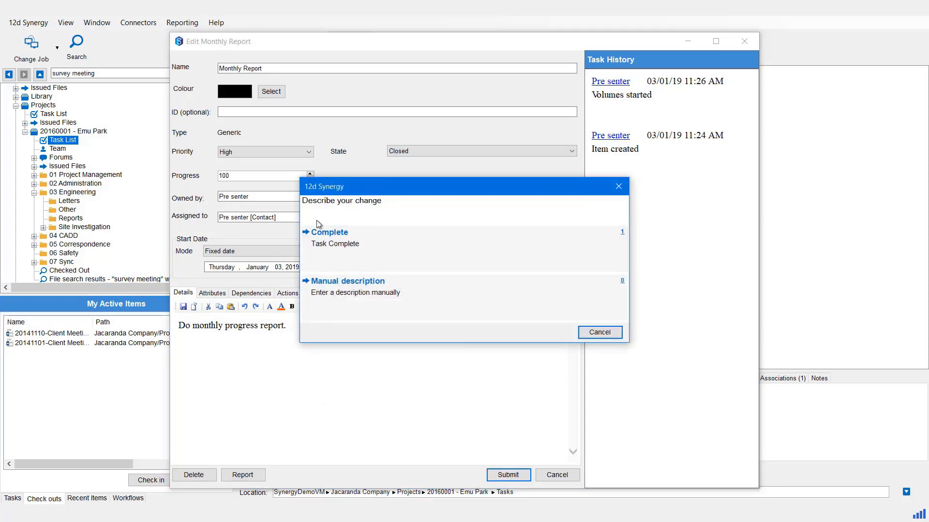
left_click(337, 237)
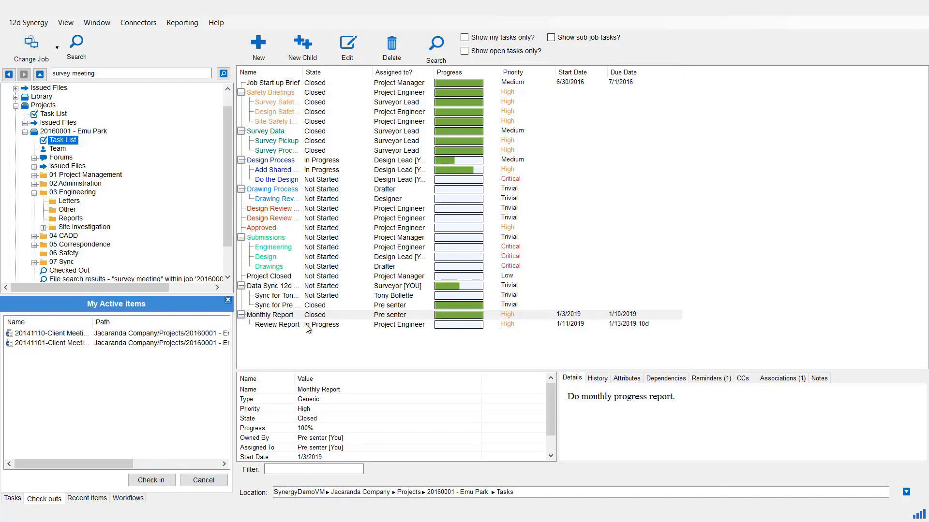
left_click(321, 327)
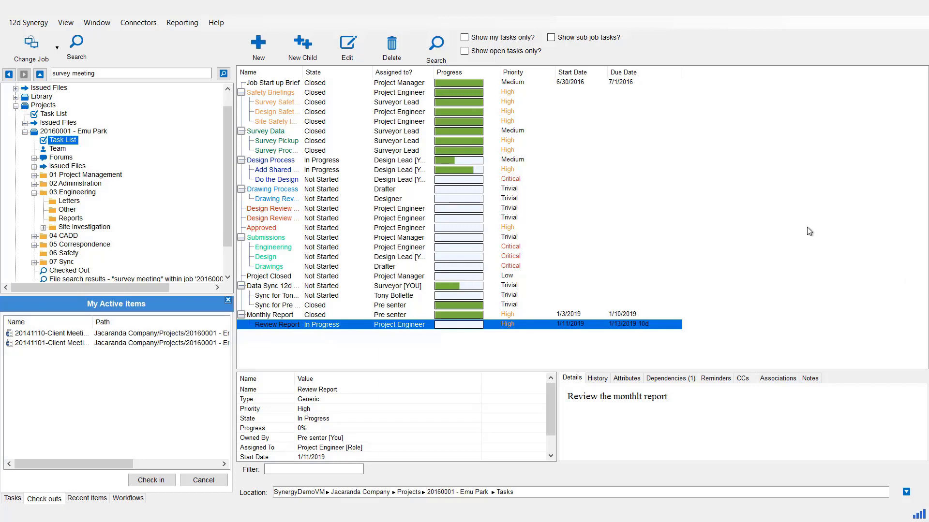
Change the contact assigned to the Project Engineer role in the Emu Park team to yourself
left_click(58, 149)
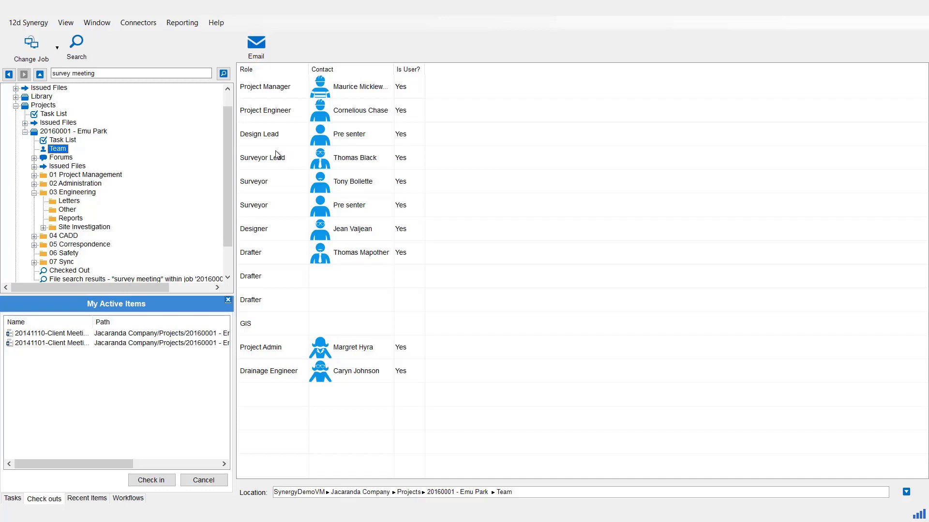
left_click(347, 113)
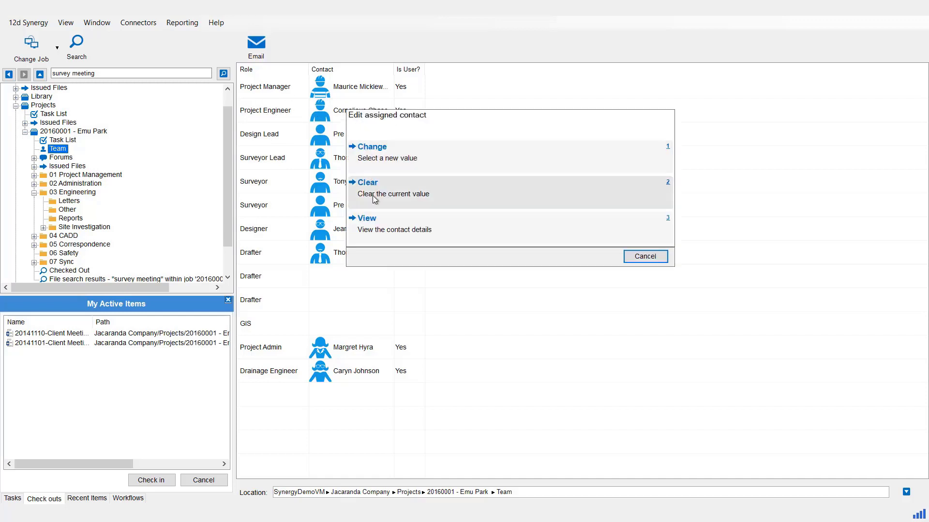
left_click(377, 148)
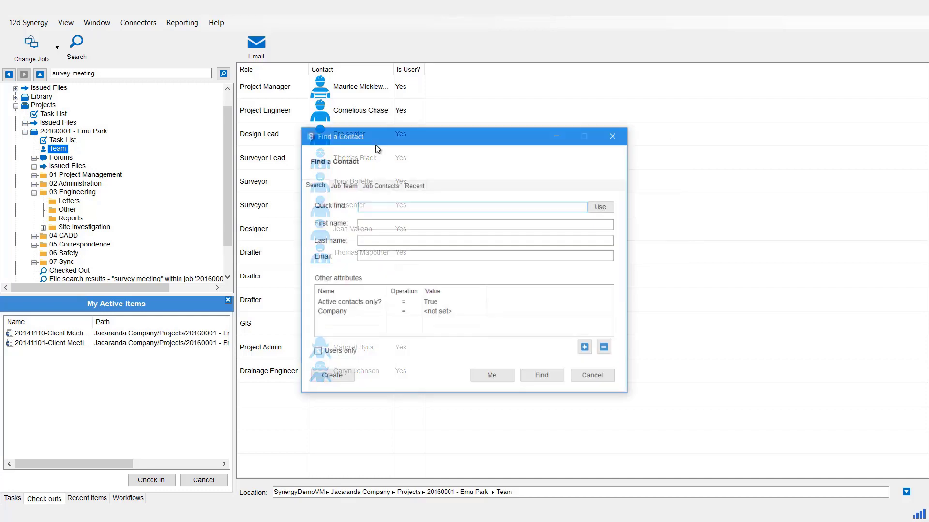
left_click(491, 381)
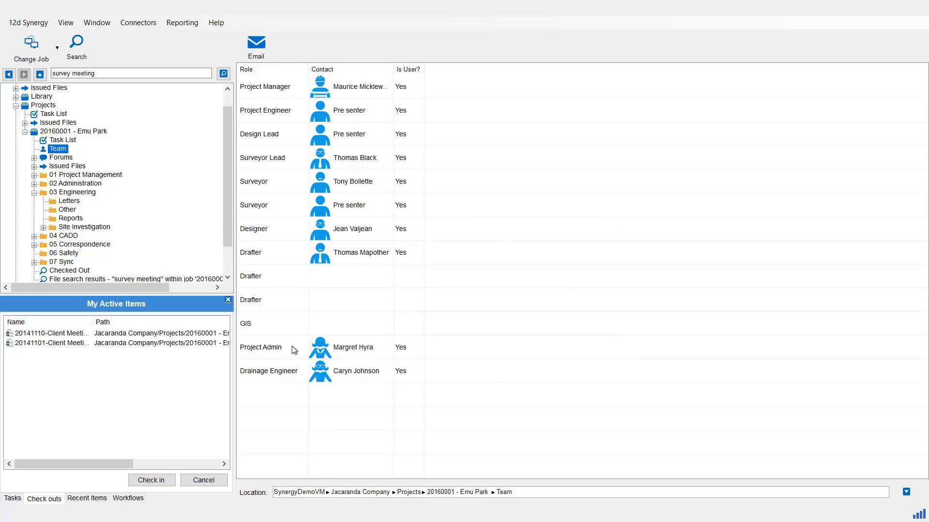
Show your tasks in My Active Items and widen the name column to read the full task names
left_click(16, 500)
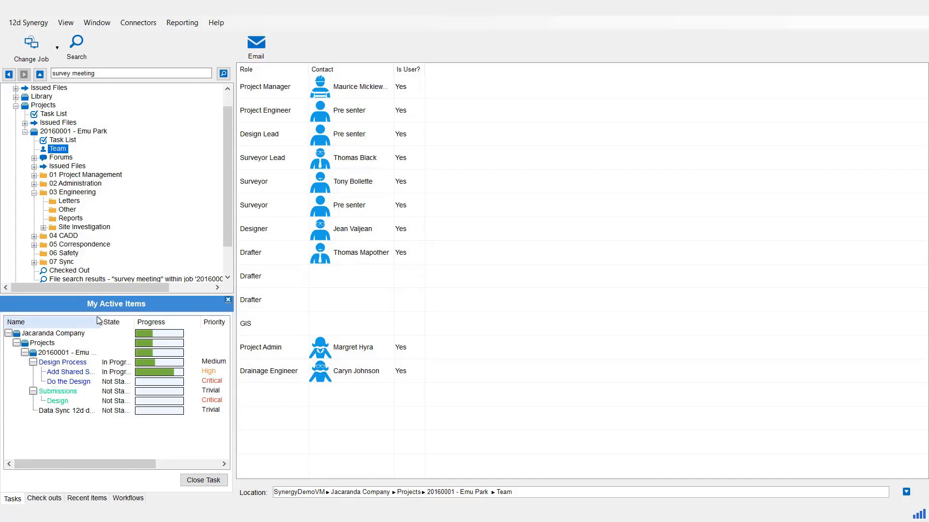
left_click_drag(101, 322, 126, 335)
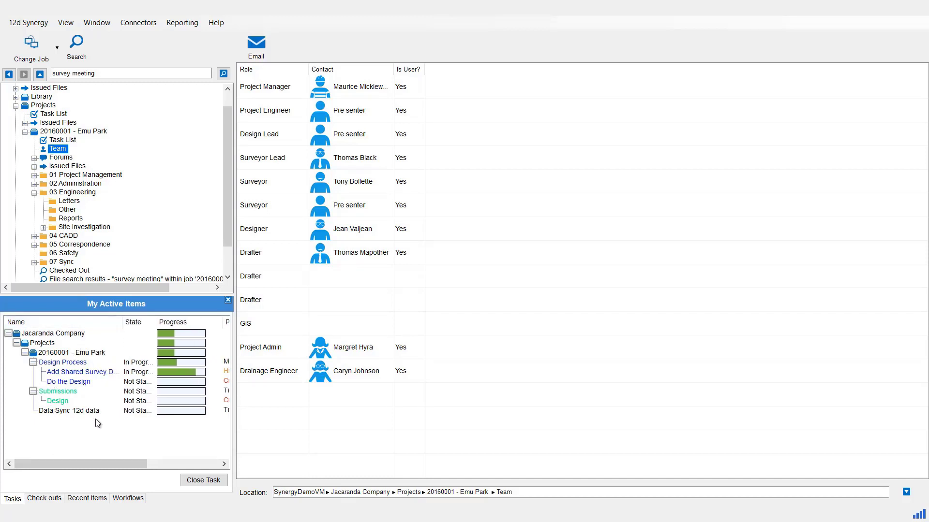
Refresh My Active Items by closing and reopening its window, and select Review Report under Monthly Report
left_click(228, 300)
left_click(97, 23)
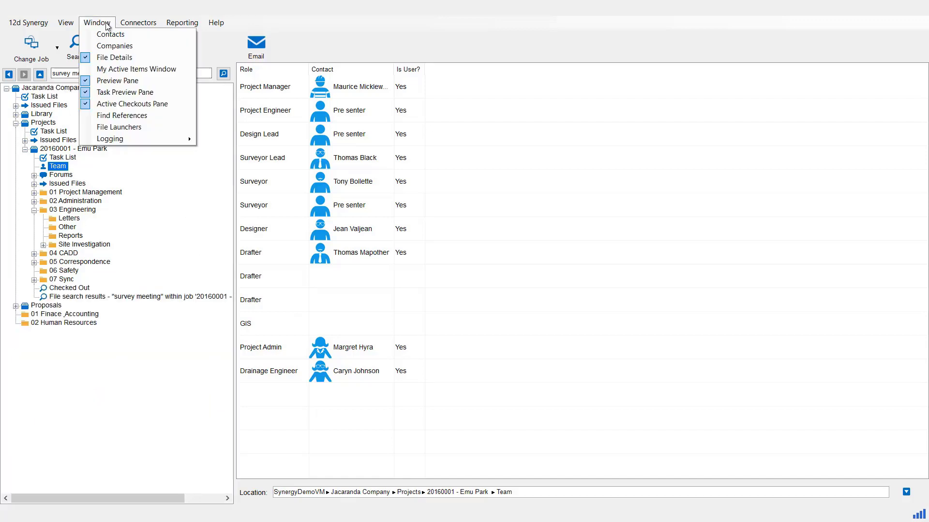
left_click(113, 68)
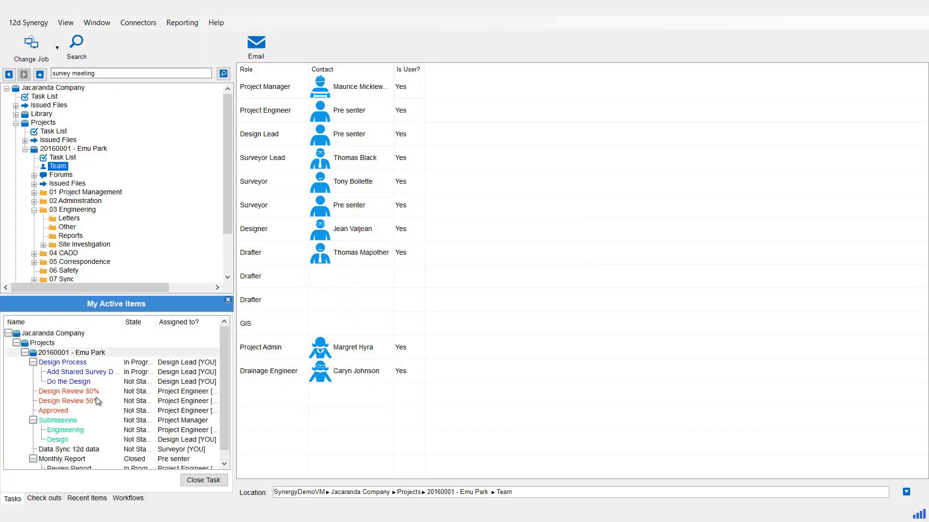
scroll(222, 342, "down", 1)
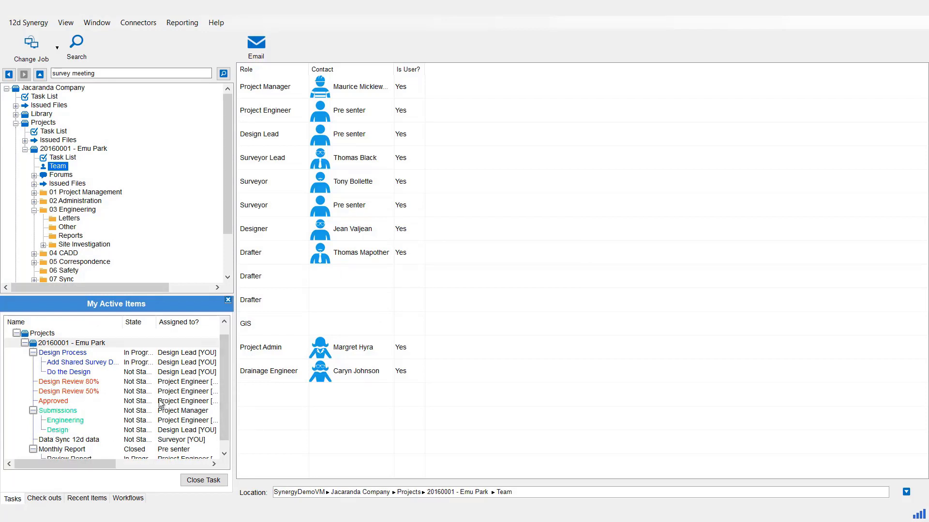
scroll(221, 360, "down", 1)
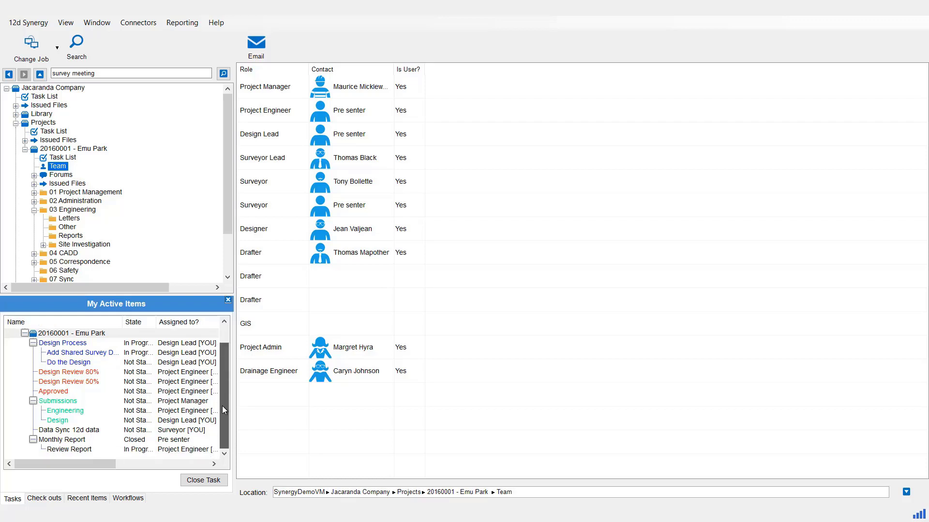
left_click(79, 449)
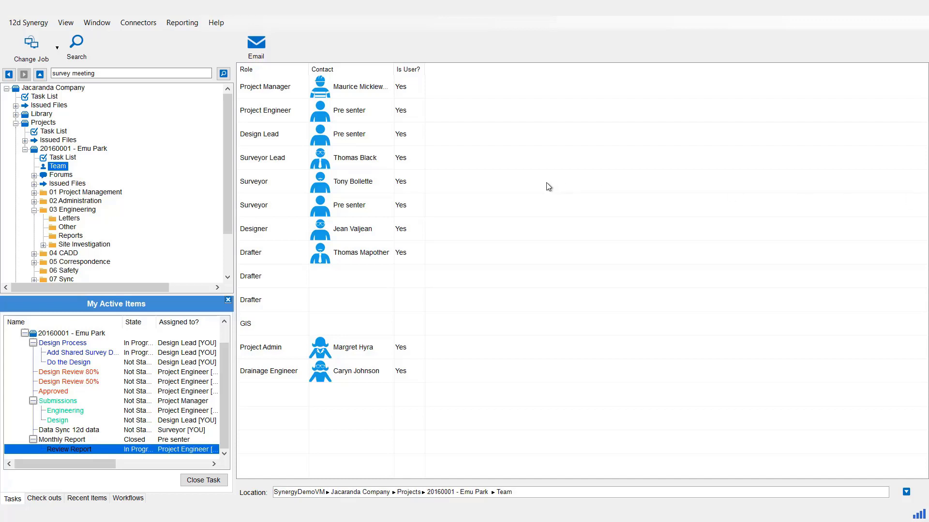
Add a category named Site Visits to the General forum of the Emu Park job
left_click(56, 177)
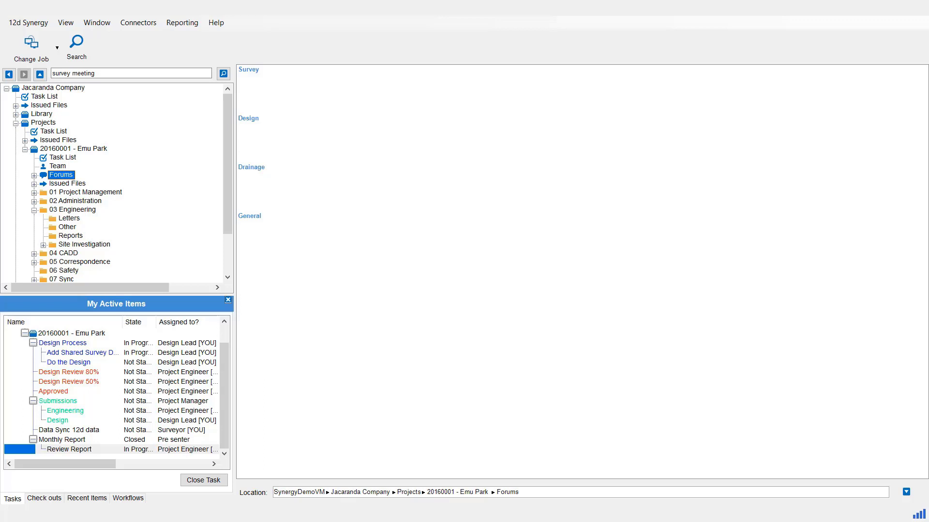
left_click(34, 176)
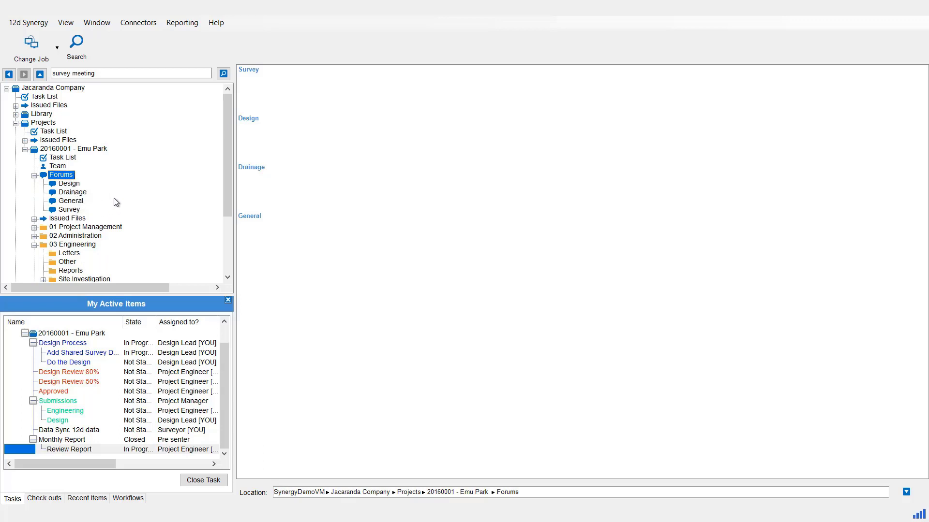
left_click(73, 202)
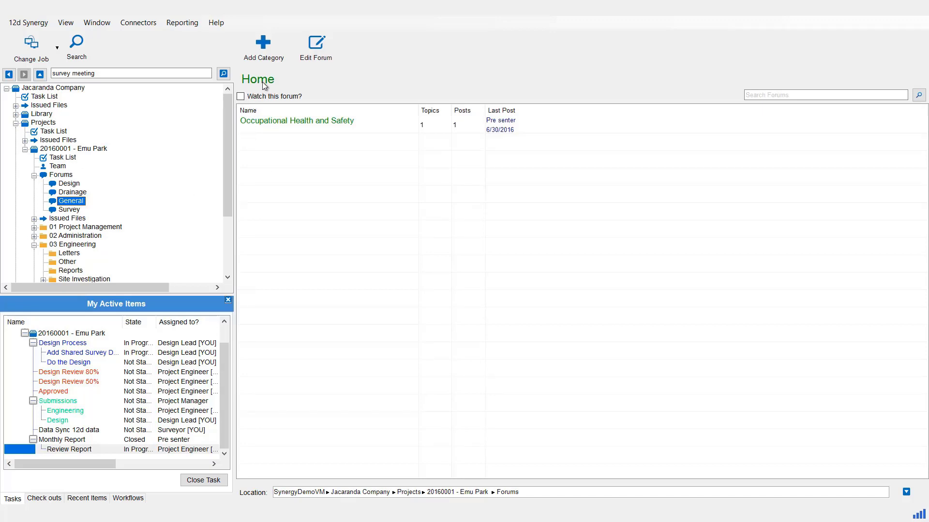
left_click(263, 47)
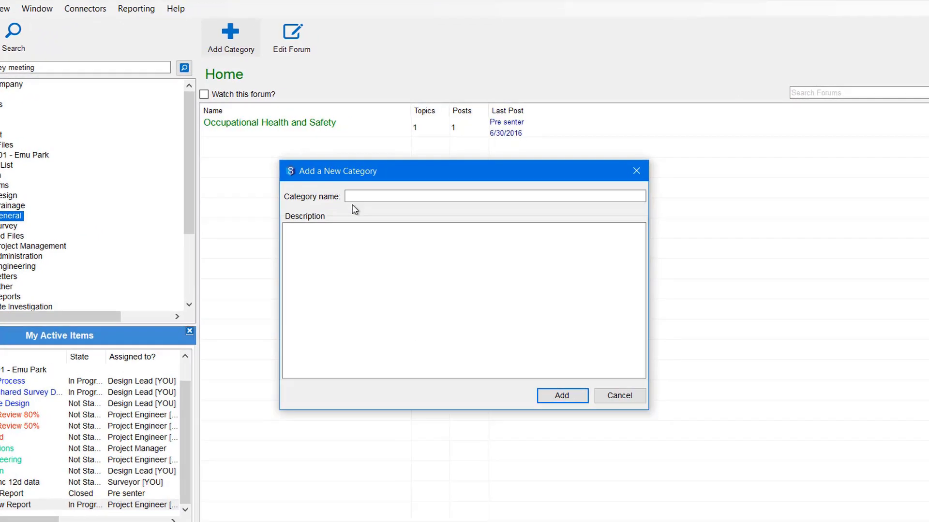
left_click(351, 196)
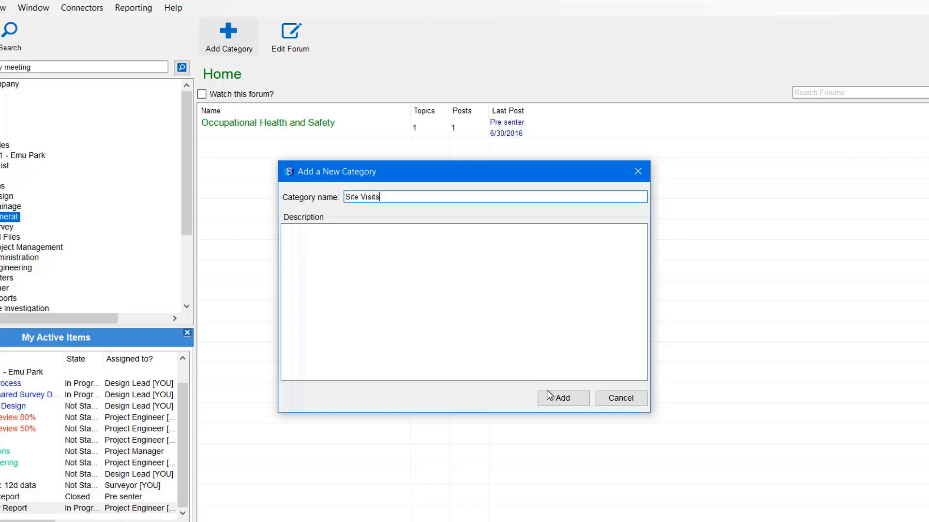
left_click(559, 400)
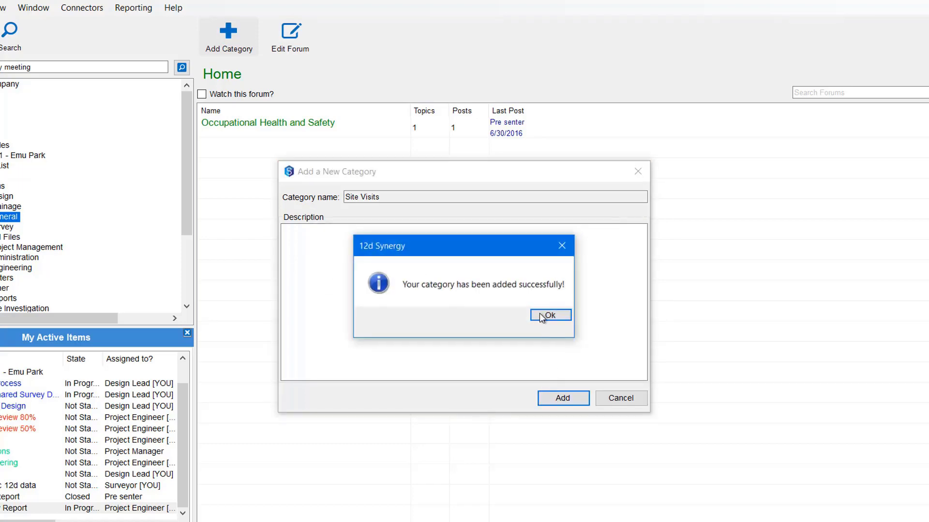
left_click(541, 316)
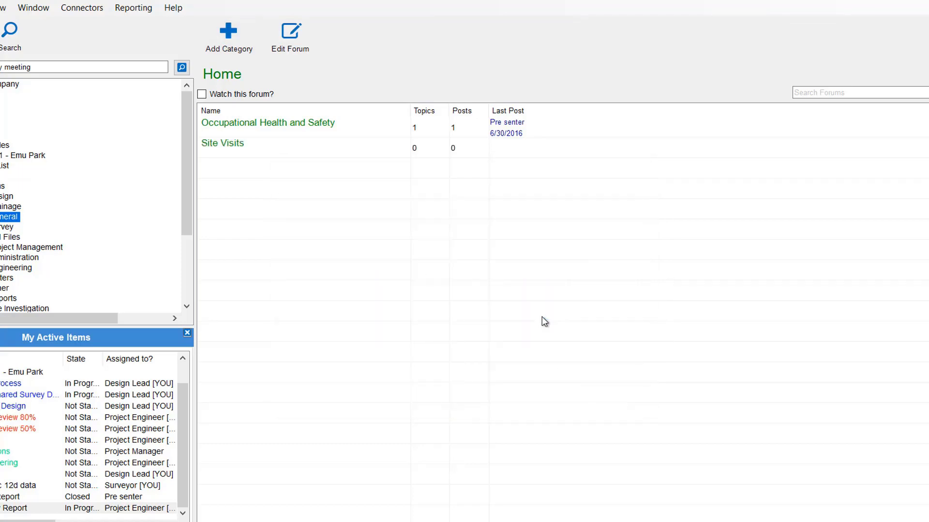
Start a new topic in the Site Visits category with the subject "What to bring"
left_click(212, 145)
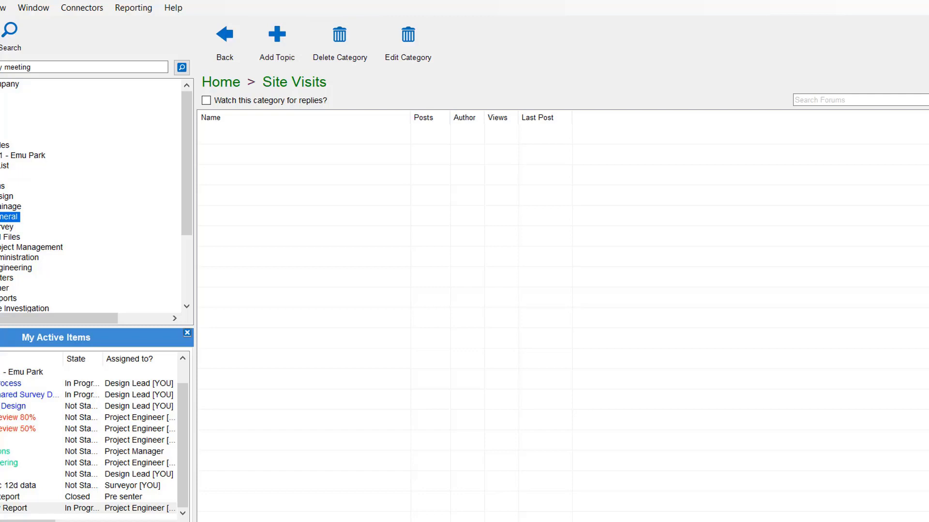
left_click(277, 49)
type("W")
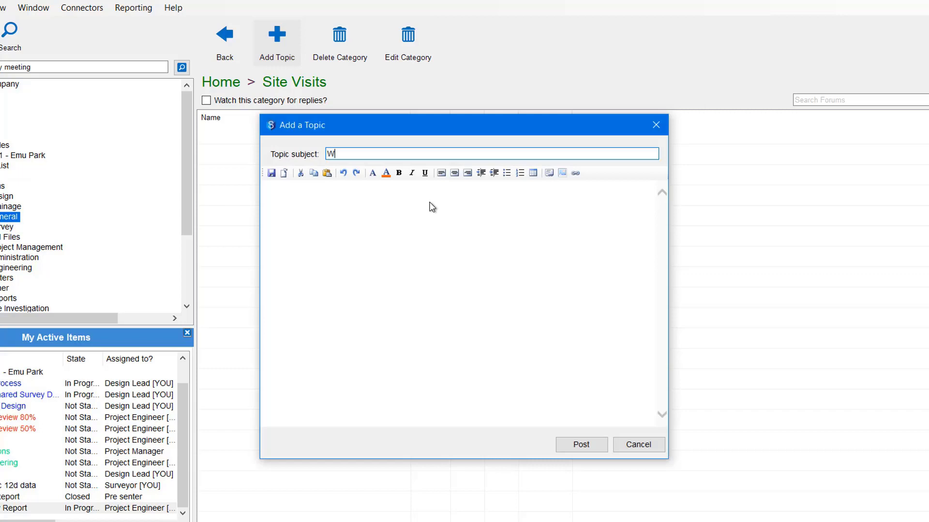
type("hat to bring")
Write PPE, Water and Sunscreen on separate lines in the topic body, post the topic and view it
left_click(334, 208)
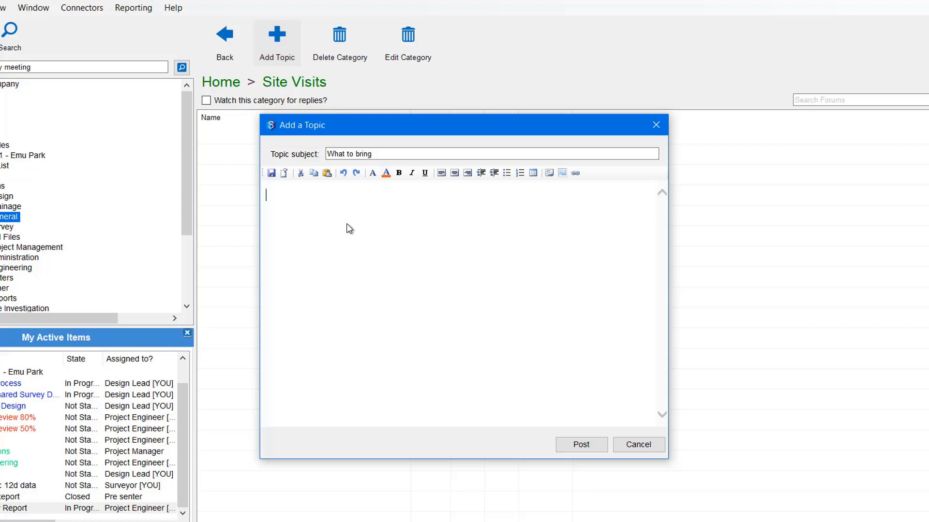
type("PPE ")
type("Water")
key("Return")
type("Sunscreen")
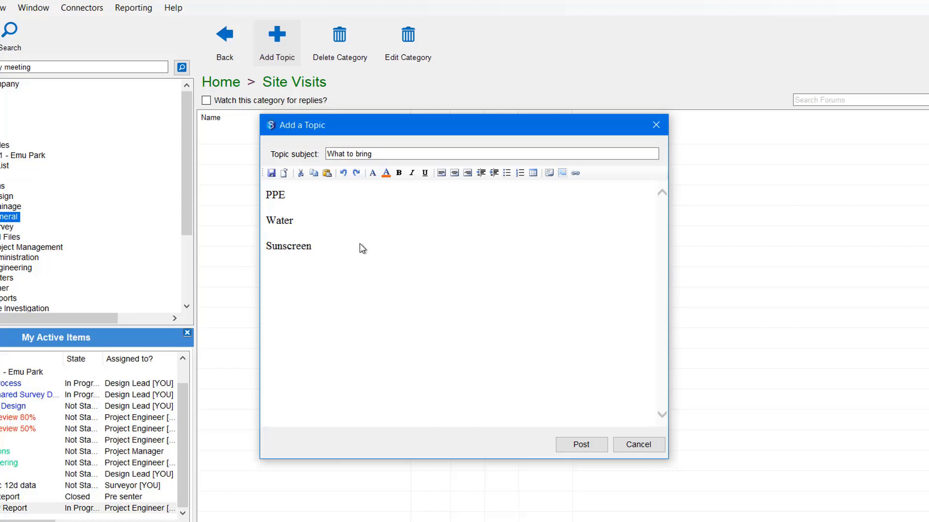
left_click(582, 445)
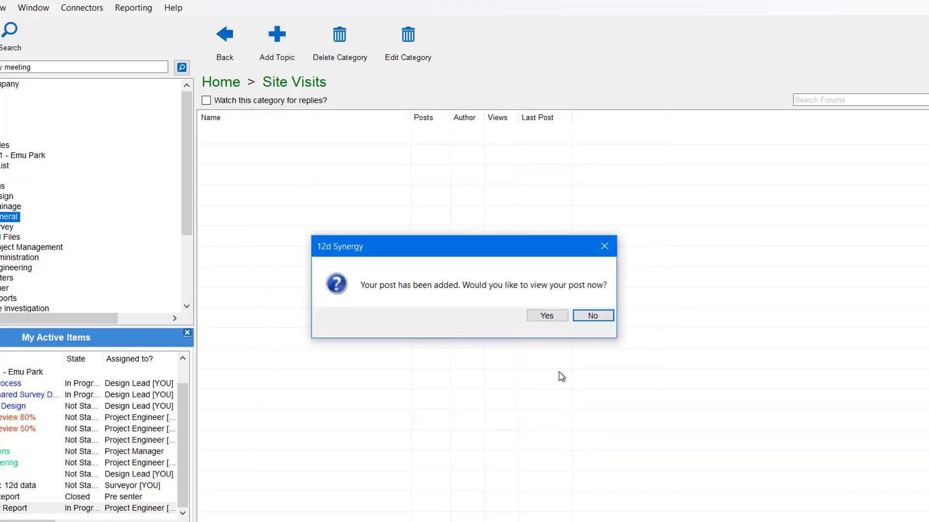
left_click(540, 316)
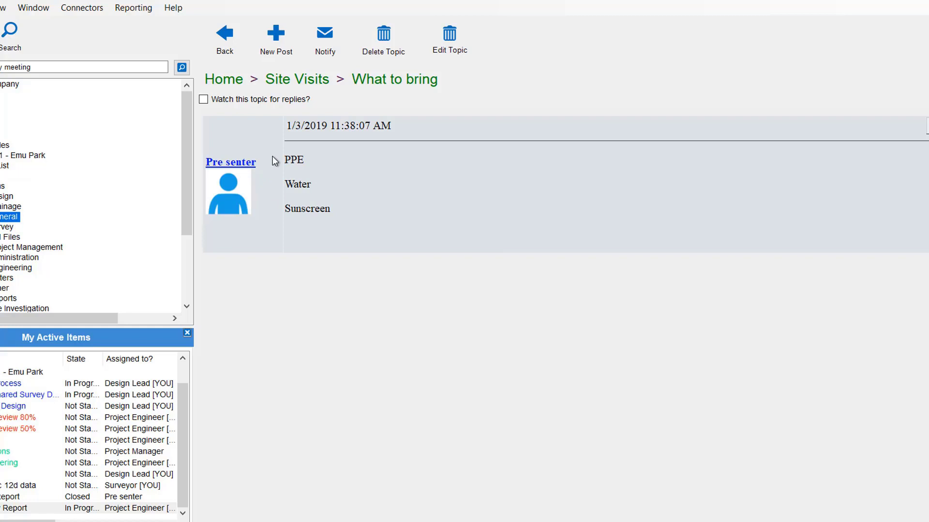
Choose three contacts, from the surveyor lead's entry through two entries below it, as recipients of a notification about the What to bring topic
left_click(323, 53)
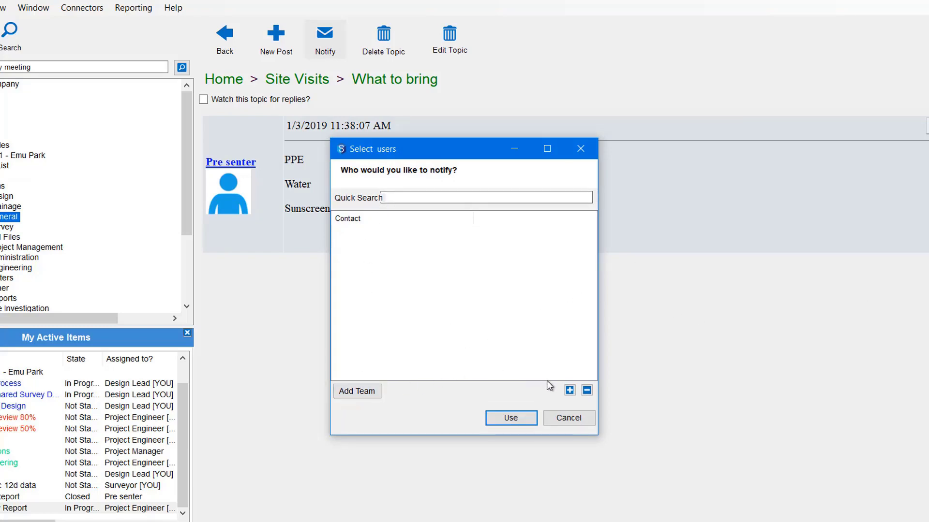
left_click(569, 391)
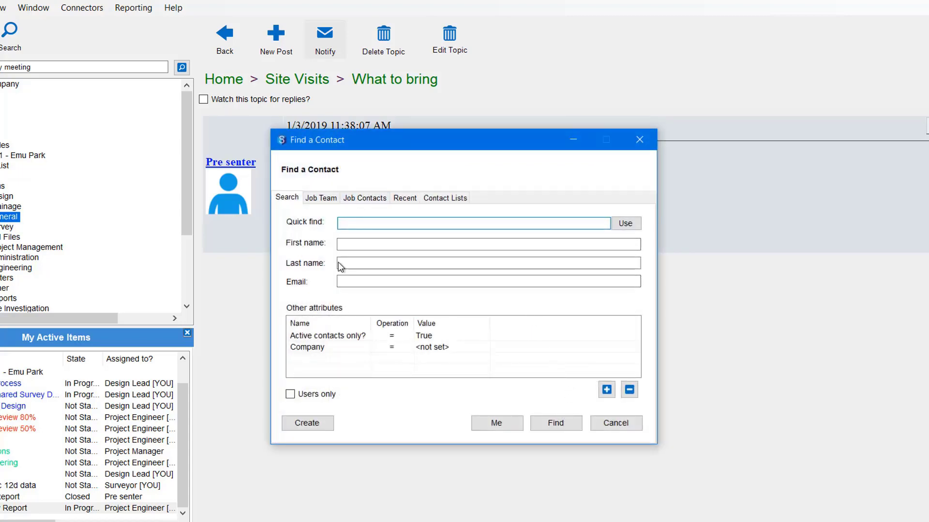
left_click(553, 425)
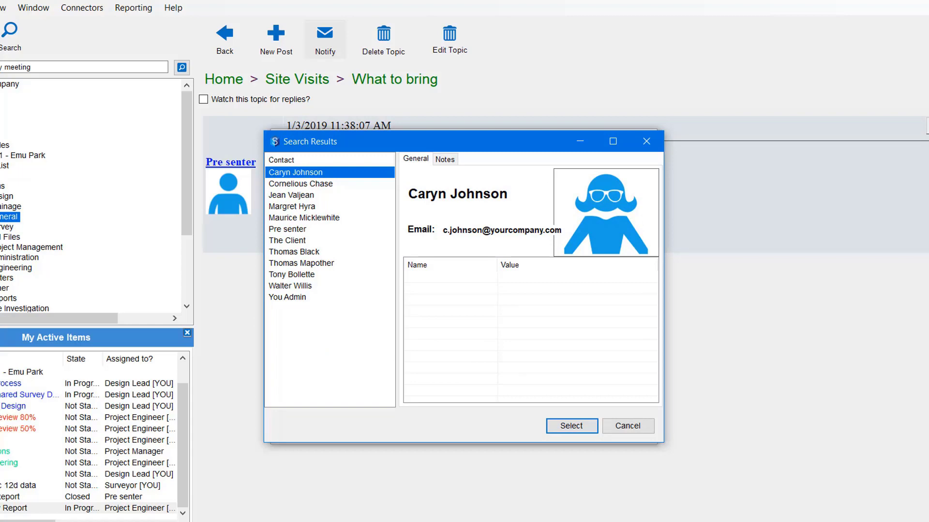
left_click(302, 252)
left_click(306, 276, "shift")
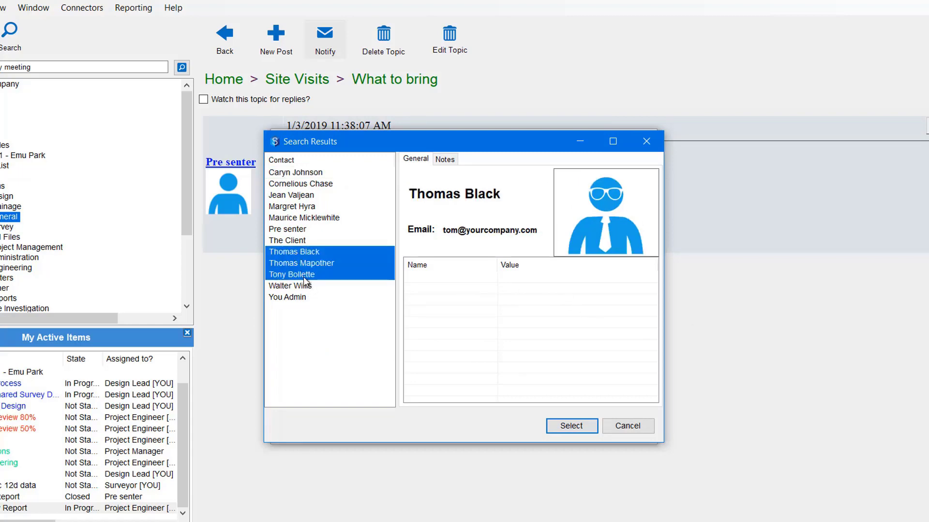
left_click(570, 425)
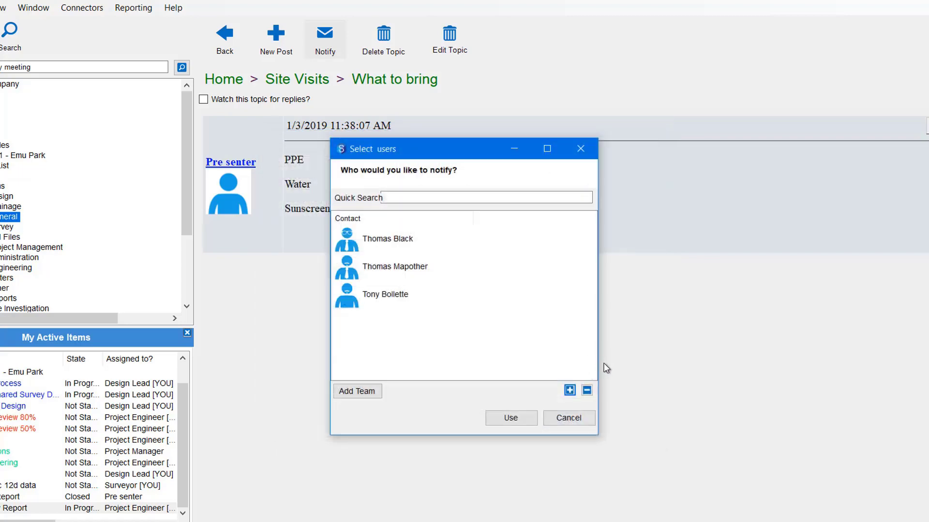
left_click(503, 420)
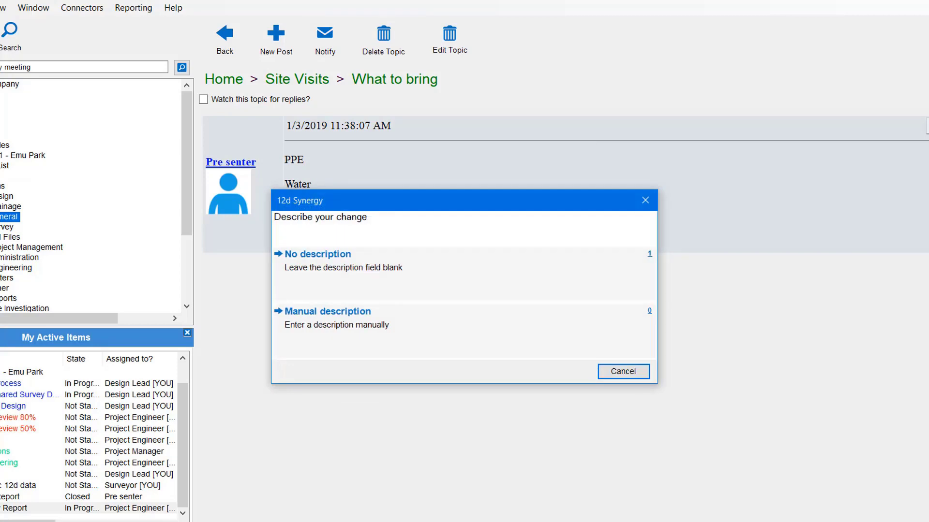
Send the notification with a manual description about the items for site, and watch the topic for replies
left_click(312, 322)
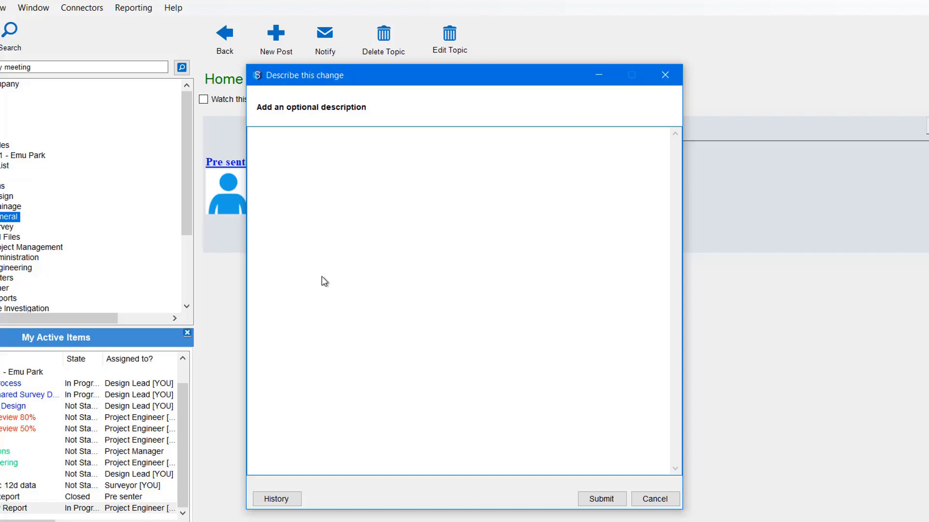
type("Items")
type("or site")
left_click(587, 505)
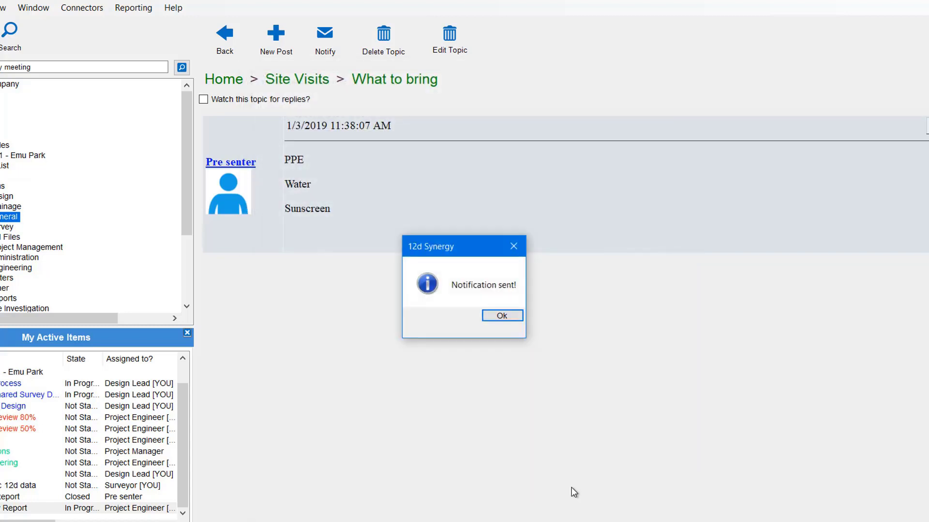
left_click(502, 317)
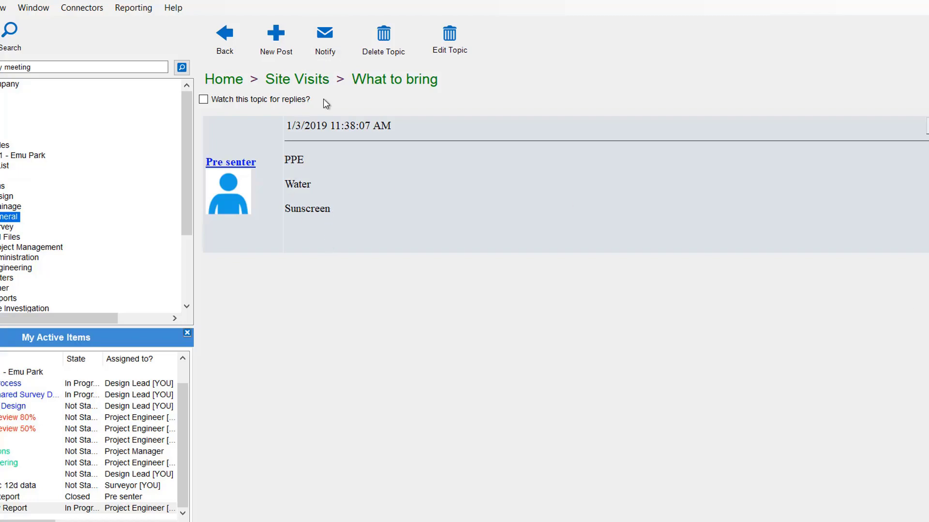
left_click(206, 100)
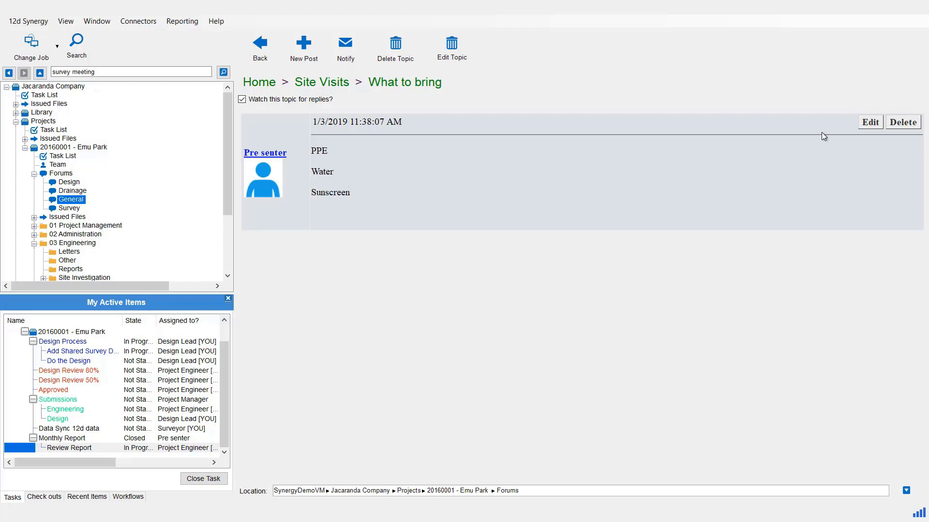
Open the What to bring post for editing and check its HTML source before returning to the formatted view
left_click(863, 122)
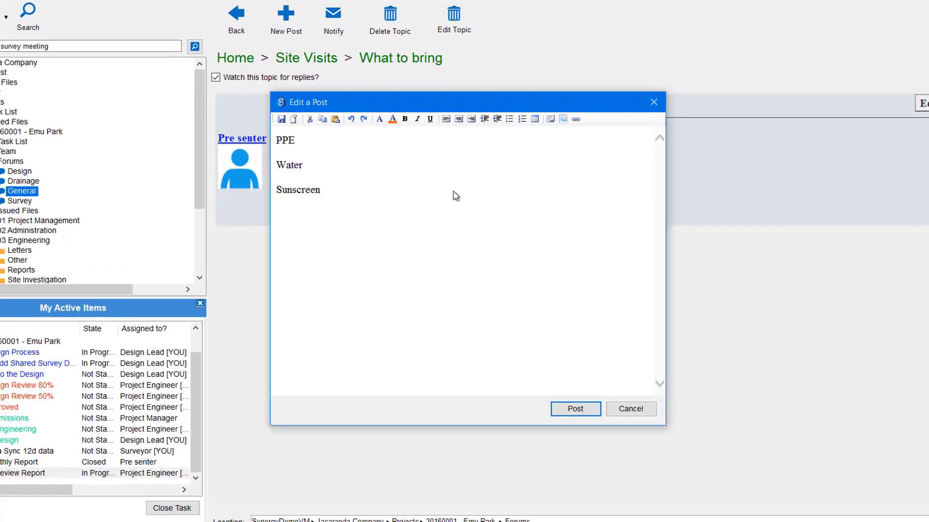
left_click(551, 118)
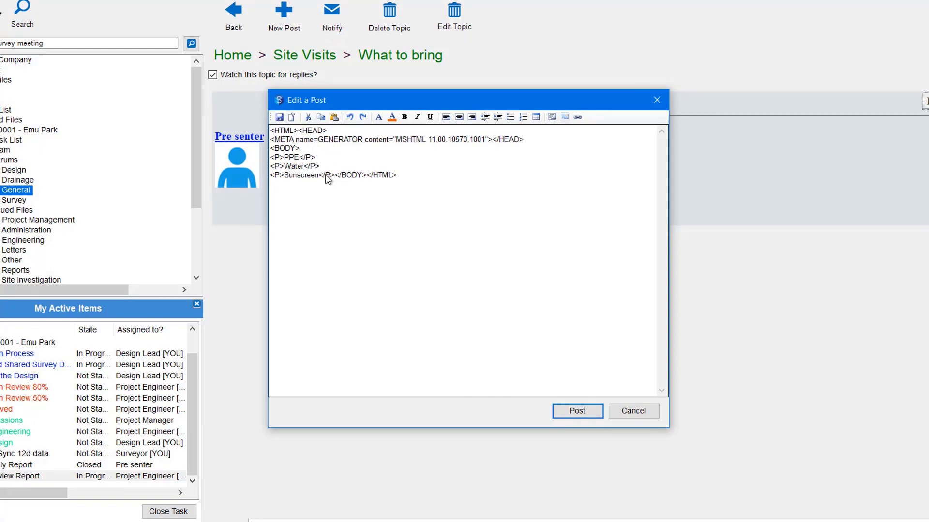
left_click(552, 117)
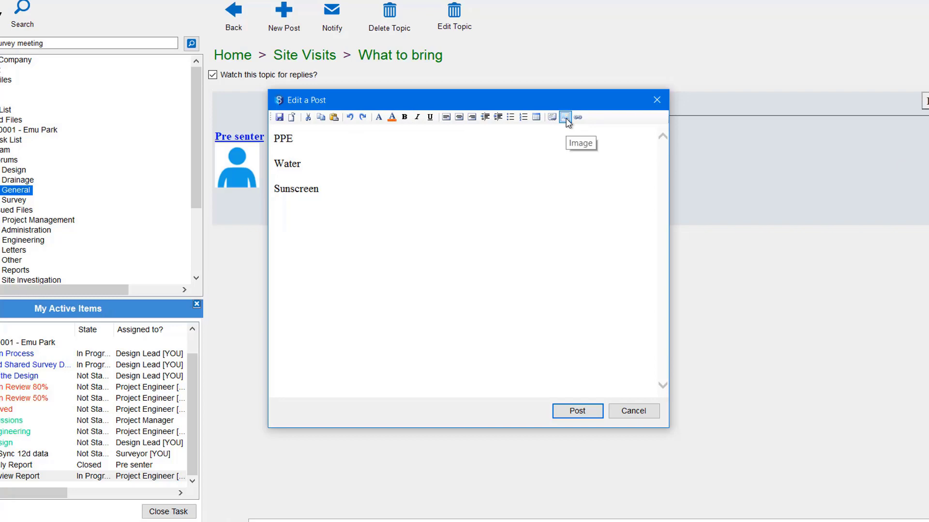
Insert the local JPG image Snake-info.jpg below Sunscreen in the What to bring post and post the update
left_click(358, 197)
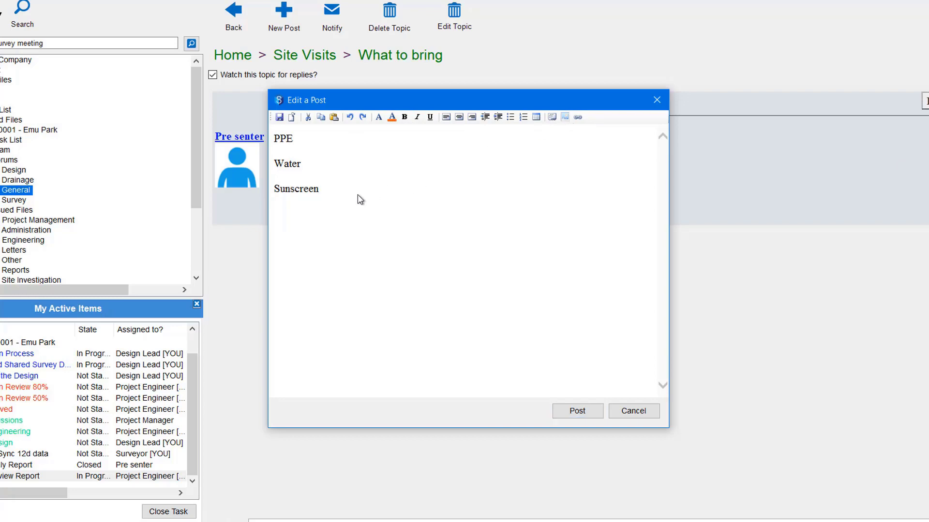
left_click(564, 118)
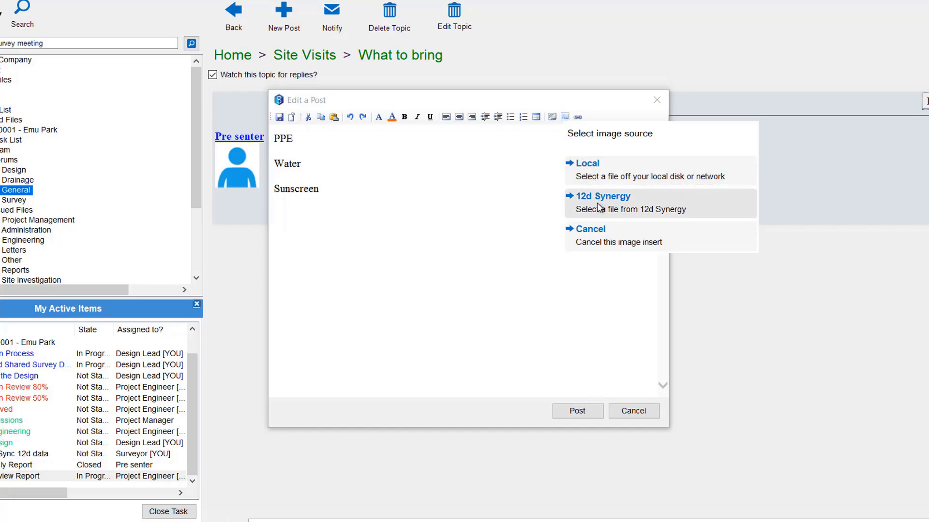
left_click(594, 180)
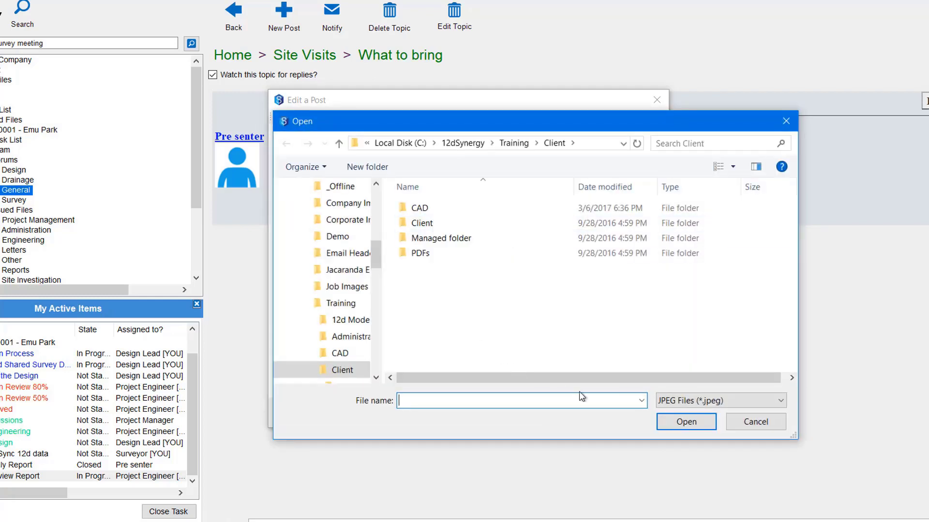
left_click(677, 402)
left_click(675, 426)
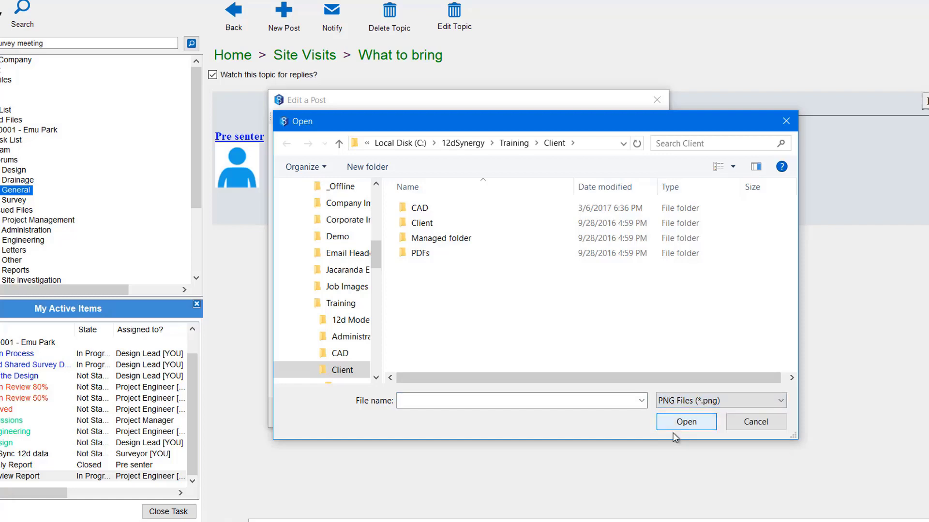
left_click(682, 402)
left_click(677, 437)
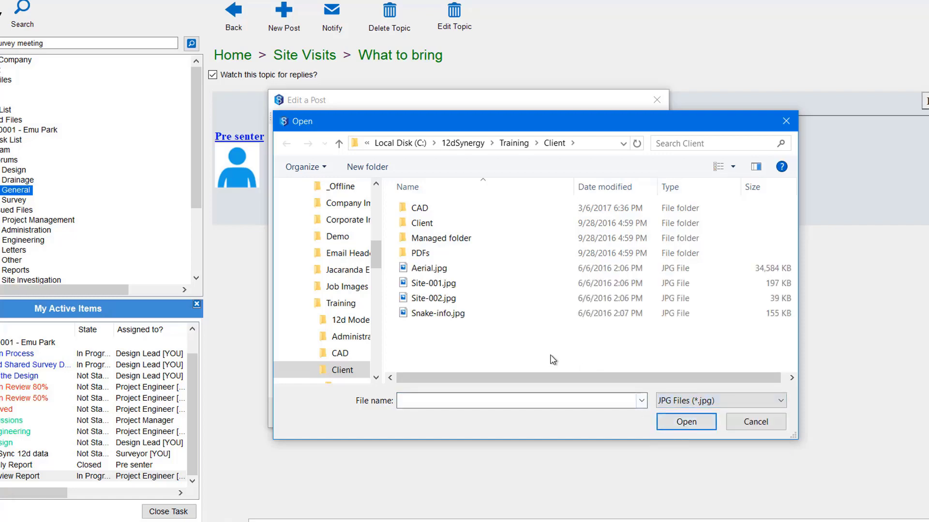
left_click(437, 315)
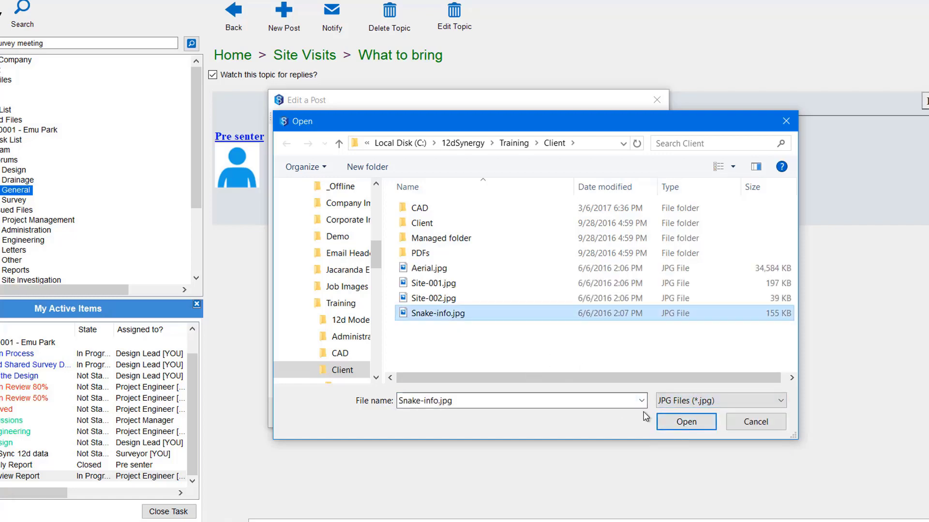
left_click(685, 422)
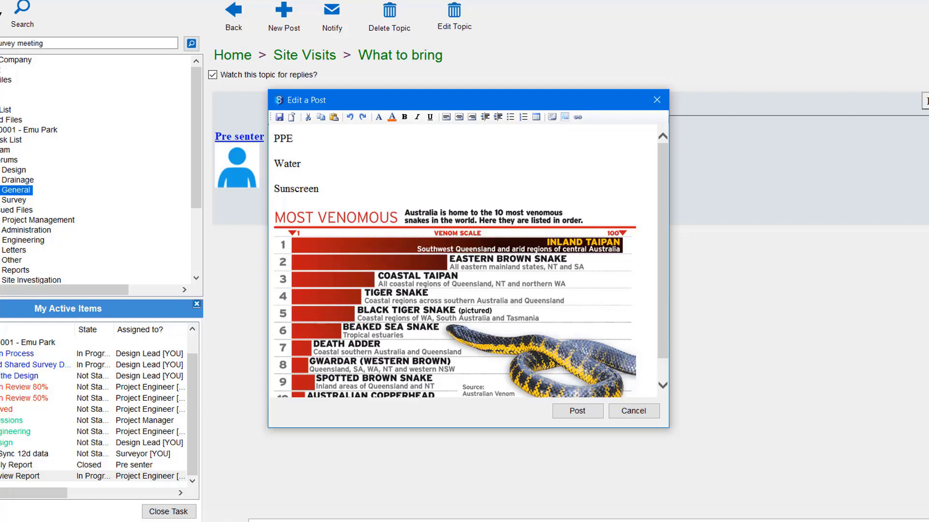
left_click(577, 411)
left_click(534, 287)
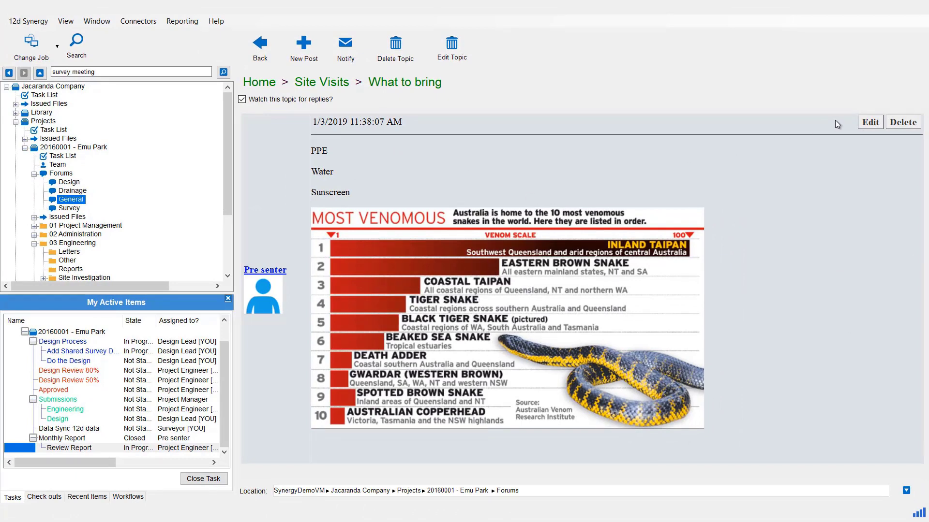
Reopen the post for editing, add a line below Sunscreen and start a link there named Saftey
left_click(870, 124)
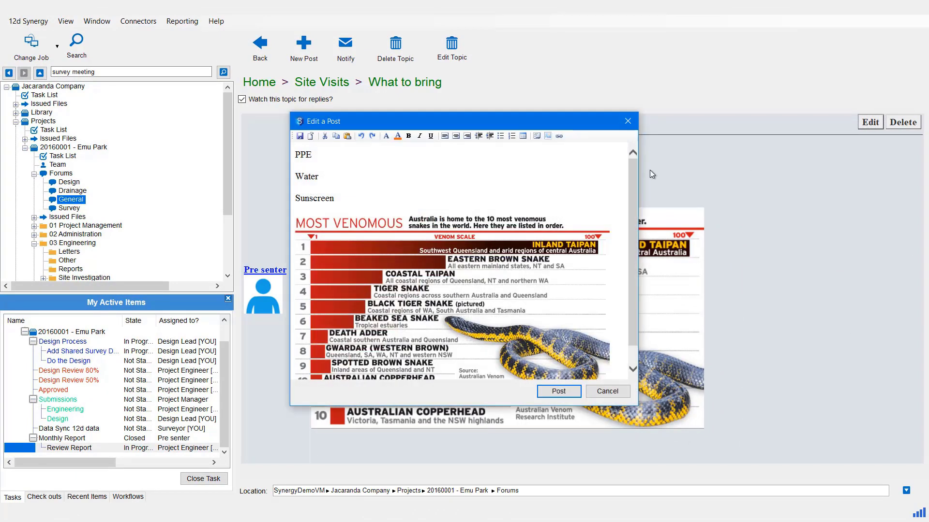
left_click(344, 199)
key("Return")
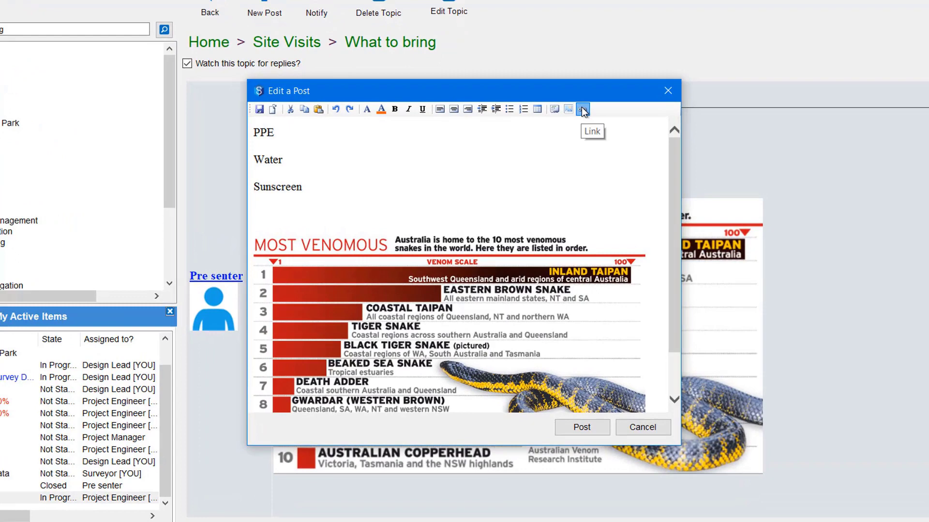
left_click(583, 109)
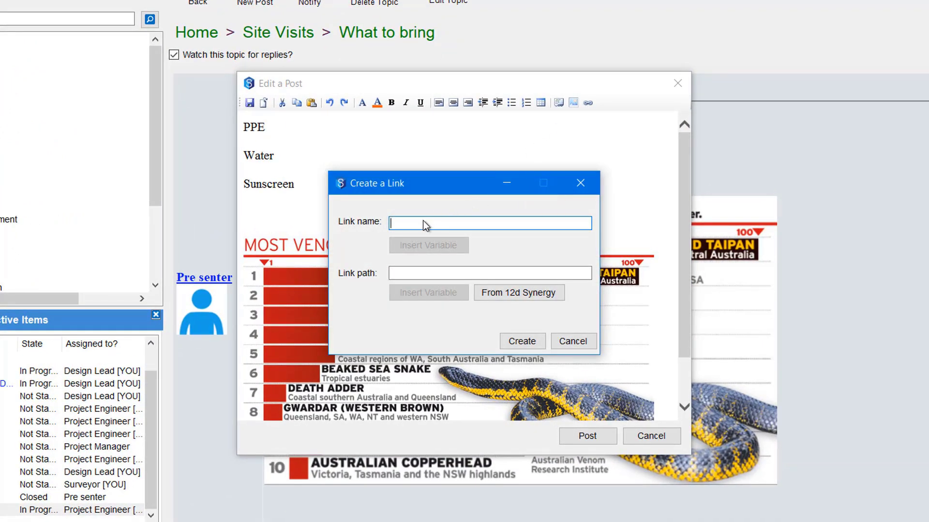
type("Saftey")
left_click(406, 275)
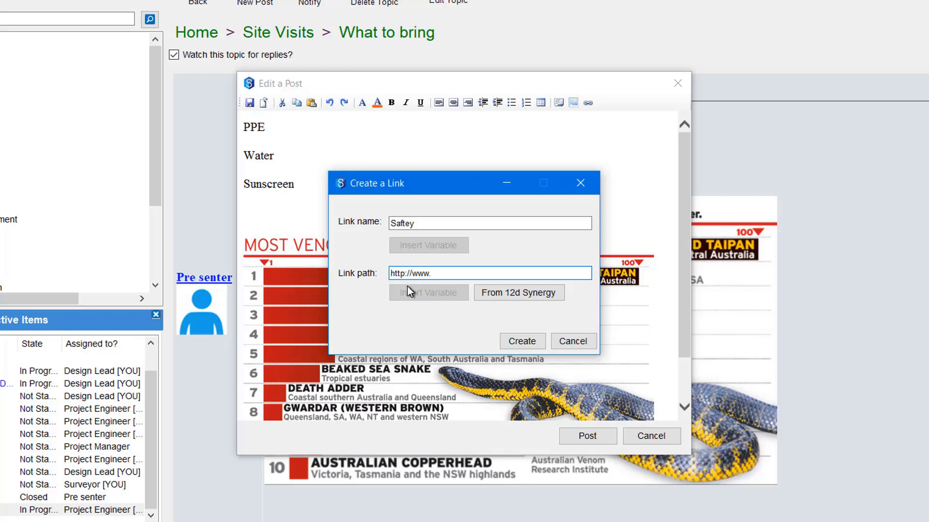
type("12dsynergy.com/")
left_click_drag(509, 274, 380, 275)
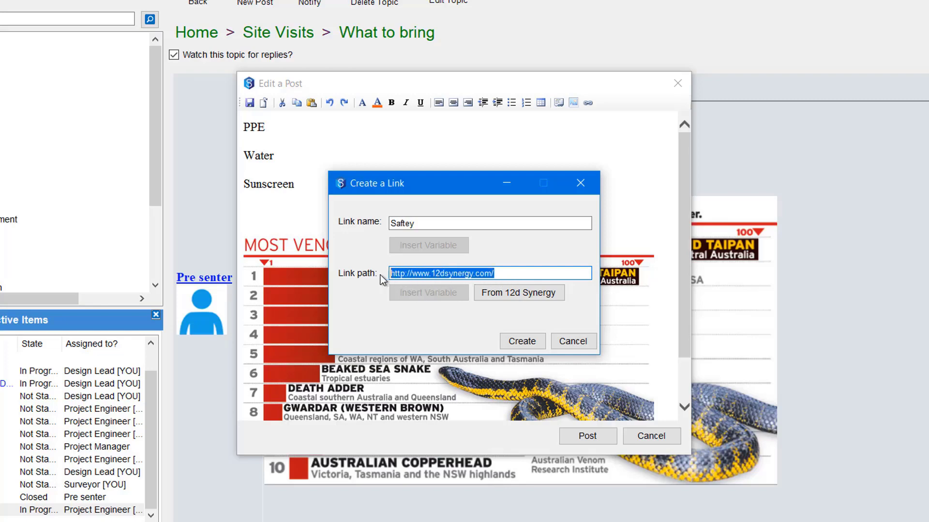
key("BackSpace")
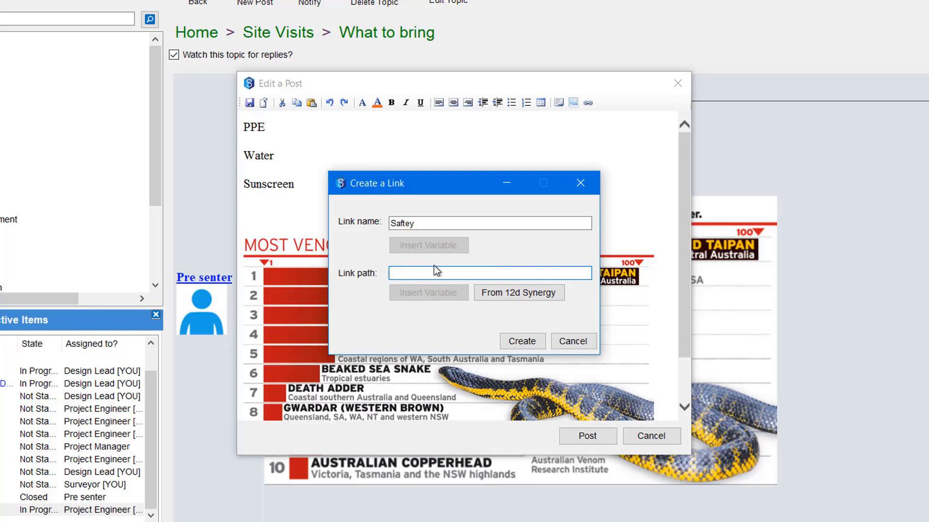
Create the Saftey link with a 12d Synergy folder link to Emu Park's 06 Safety folder and post the update
left_click(503, 295)
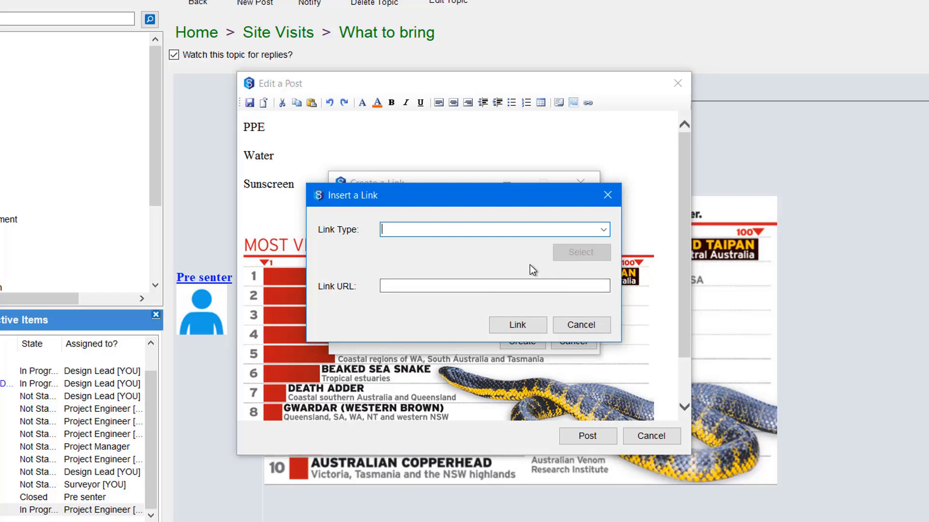
left_click(602, 230)
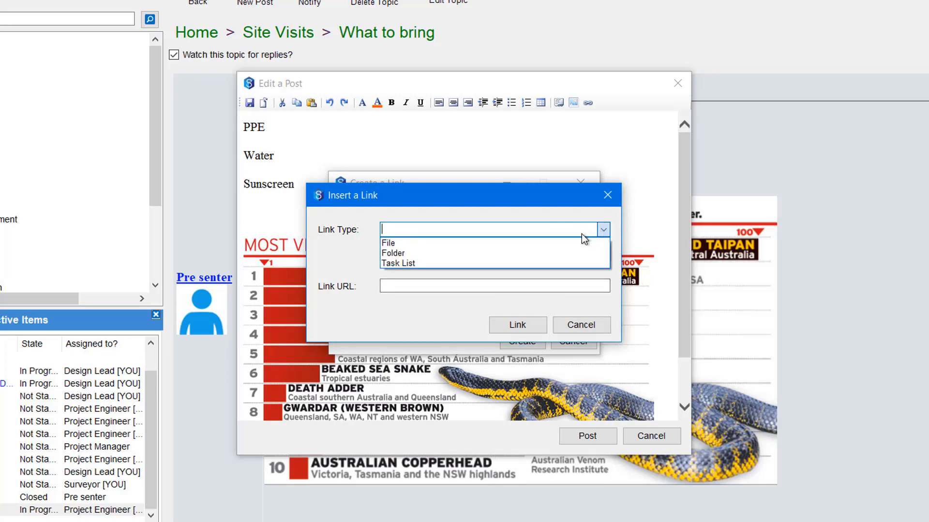
left_click(388, 254)
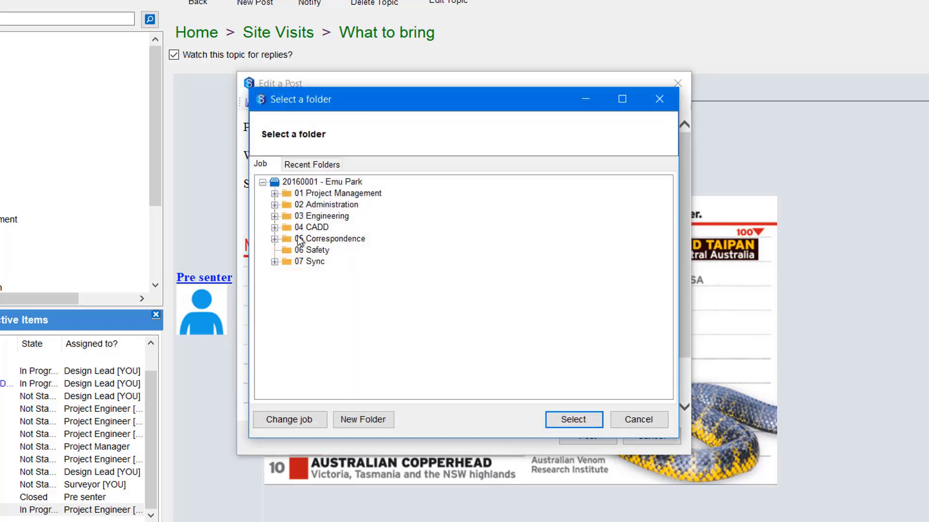
left_click(320, 251)
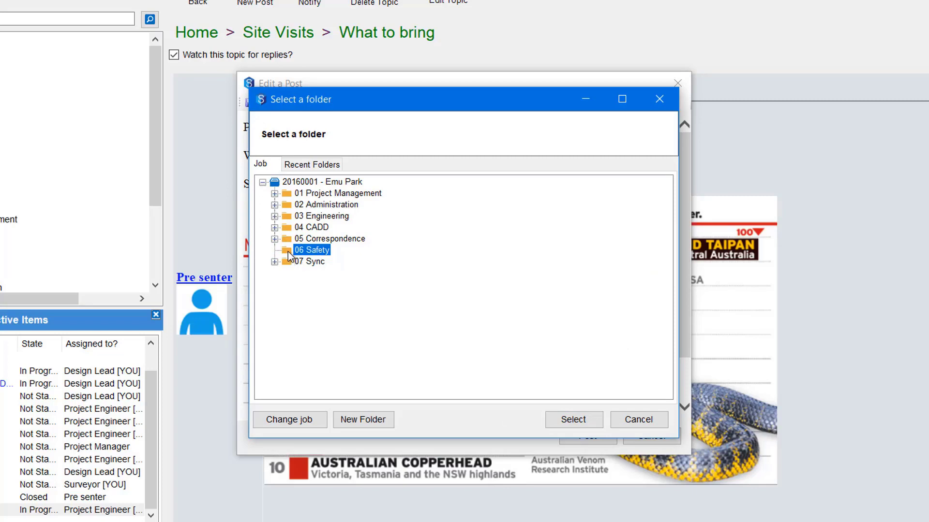
left_click(555, 417)
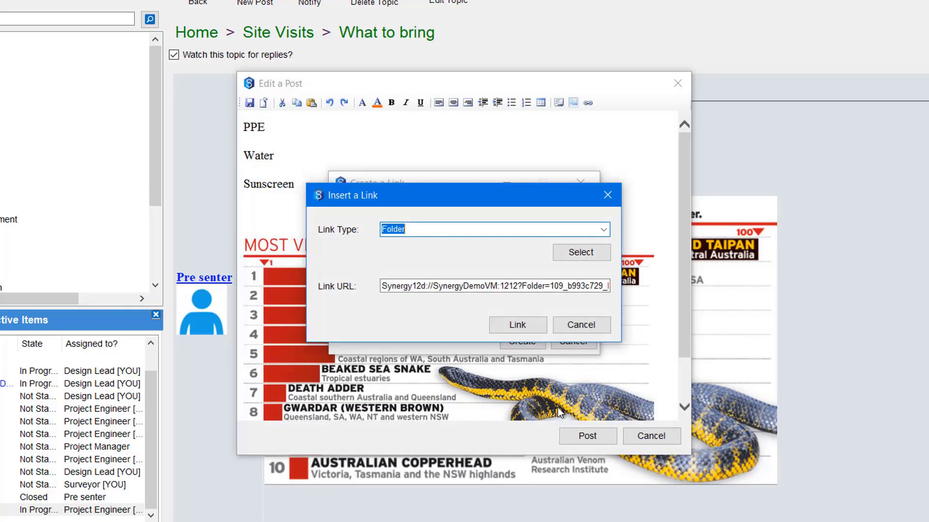
left_click(507, 326)
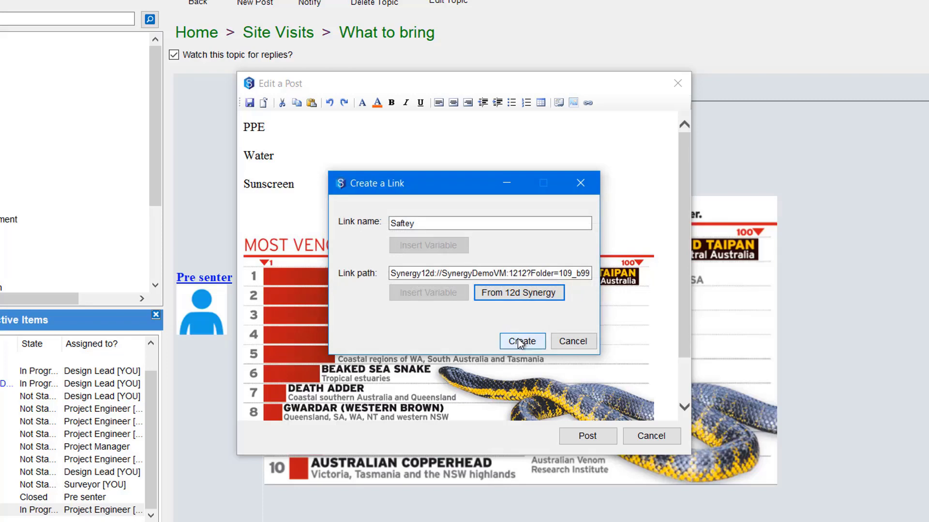
left_click(521, 340)
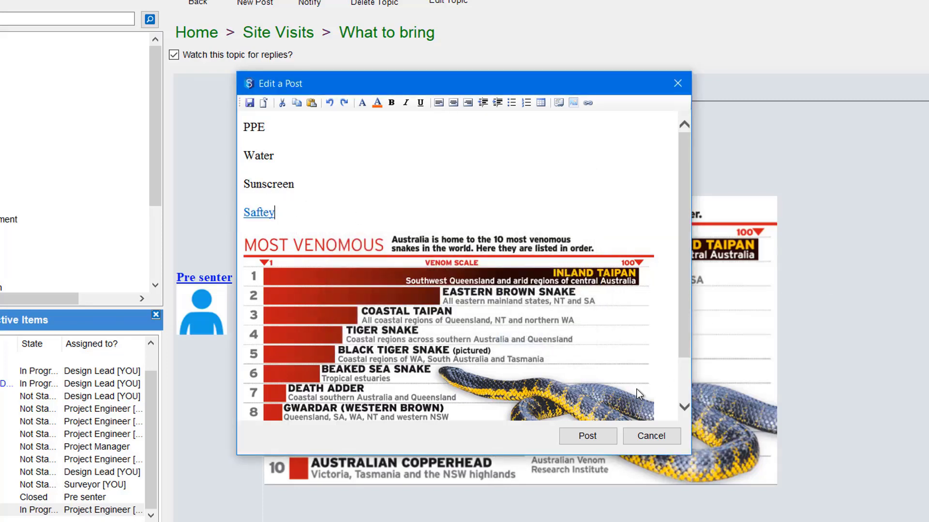
left_click(598, 437)
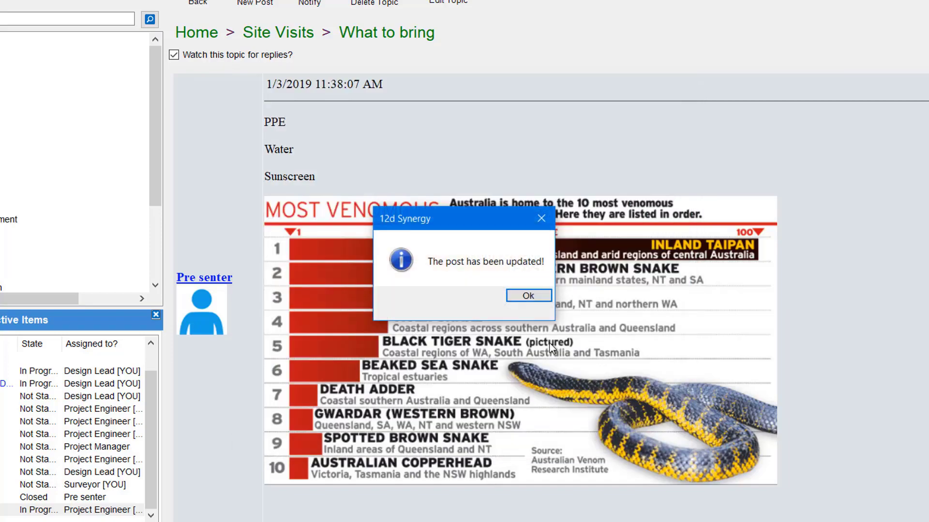
left_click(527, 297)
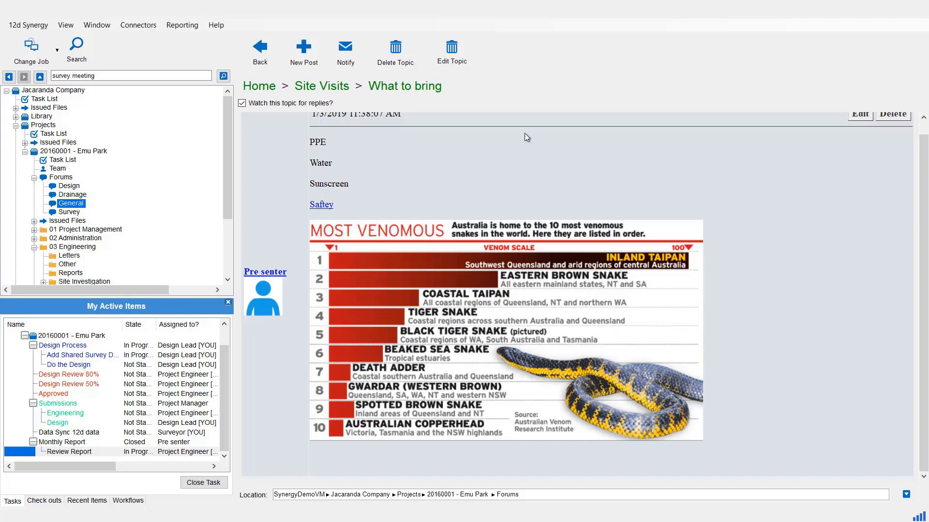
Check the notes of the 20160001 - Emu Park job and of its Review Report task, leaving the task unedited
left_click(95, 151)
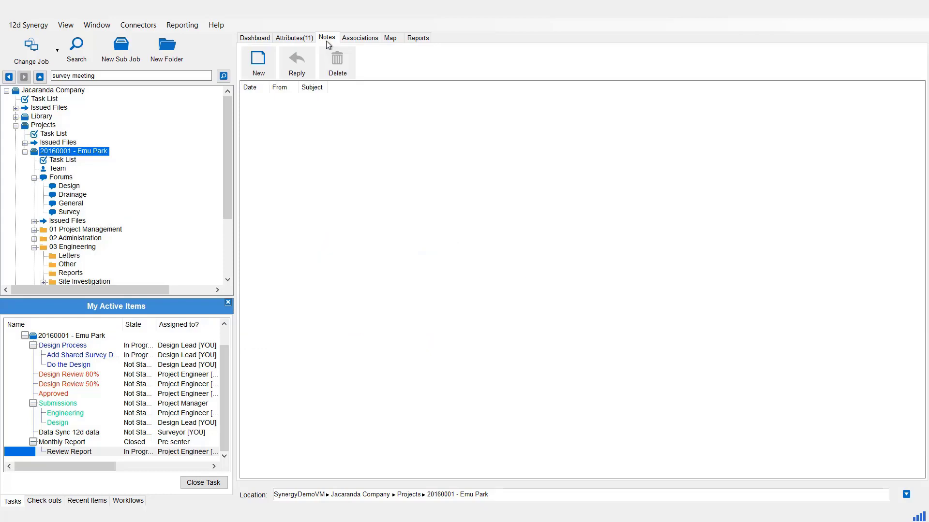
left_click(34, 178)
left_click(72, 160)
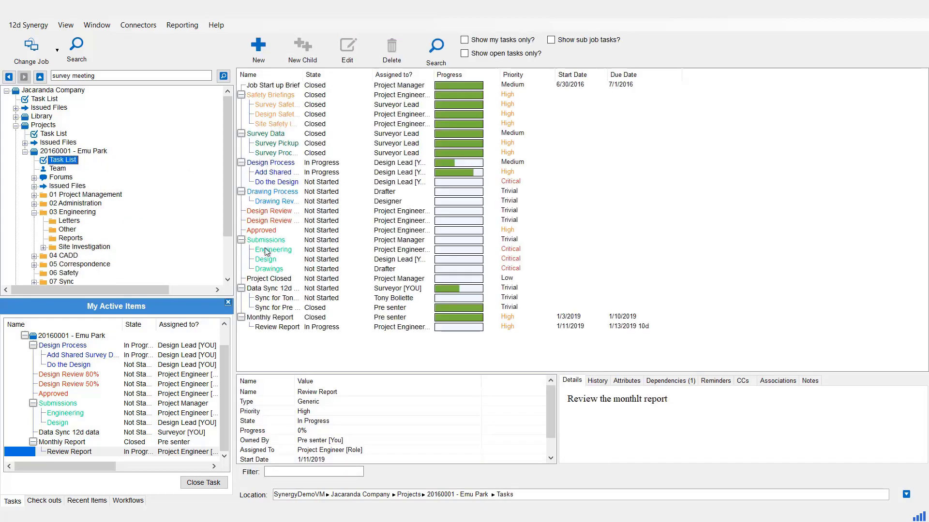
left_click(279, 328)
double_click(279, 328)
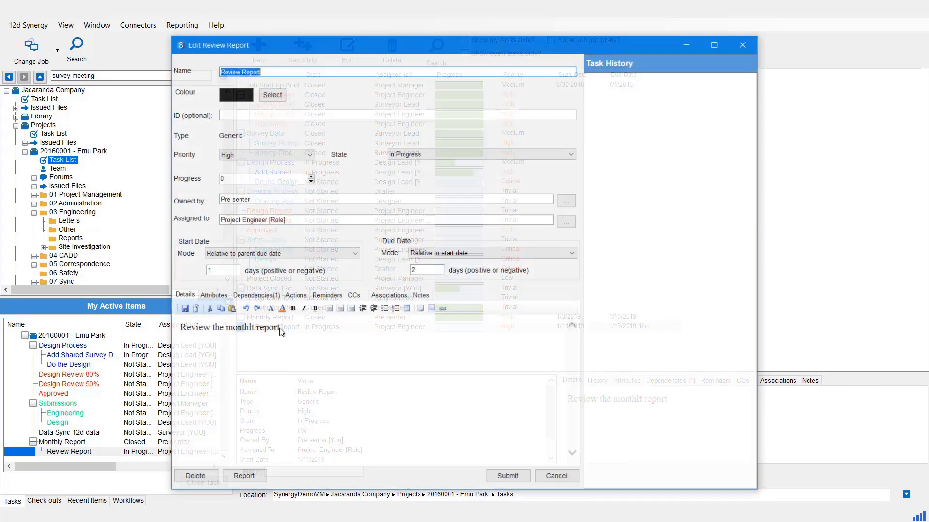
left_click(420, 297)
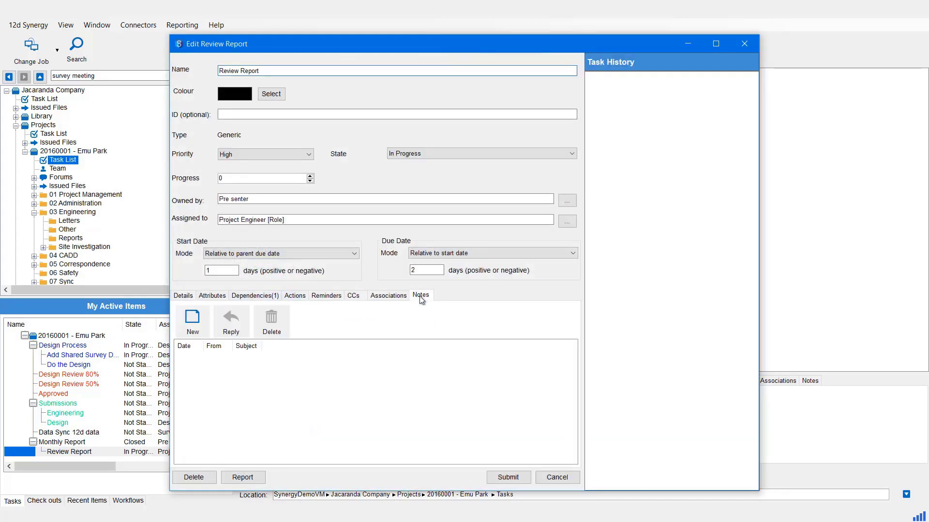
left_click(557, 477)
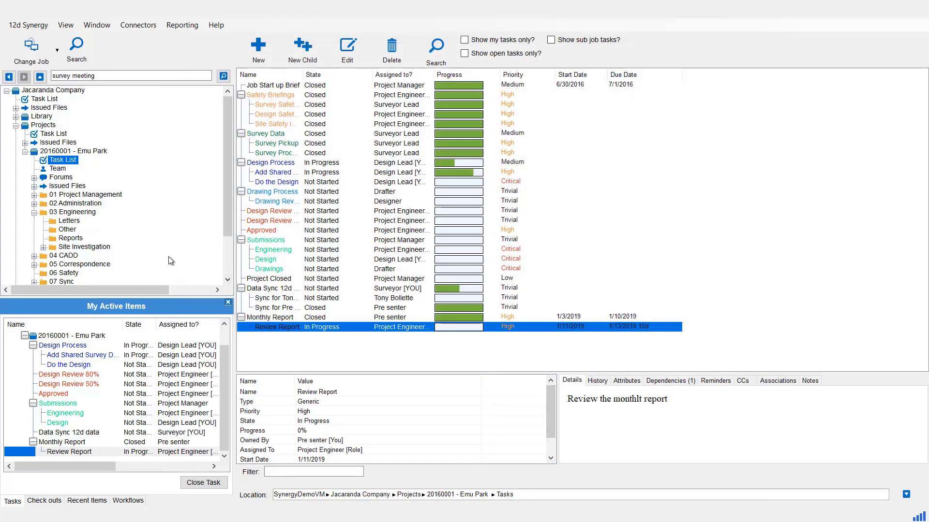
Check the notes of the 03 Engineering Letters folder and of its file RFI-002.docx
left_click(69, 222)
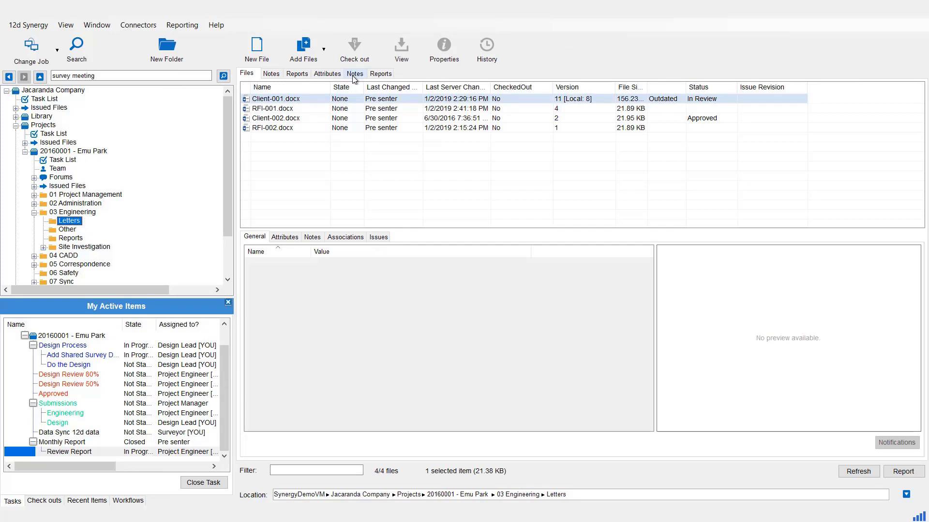
left_click(355, 73)
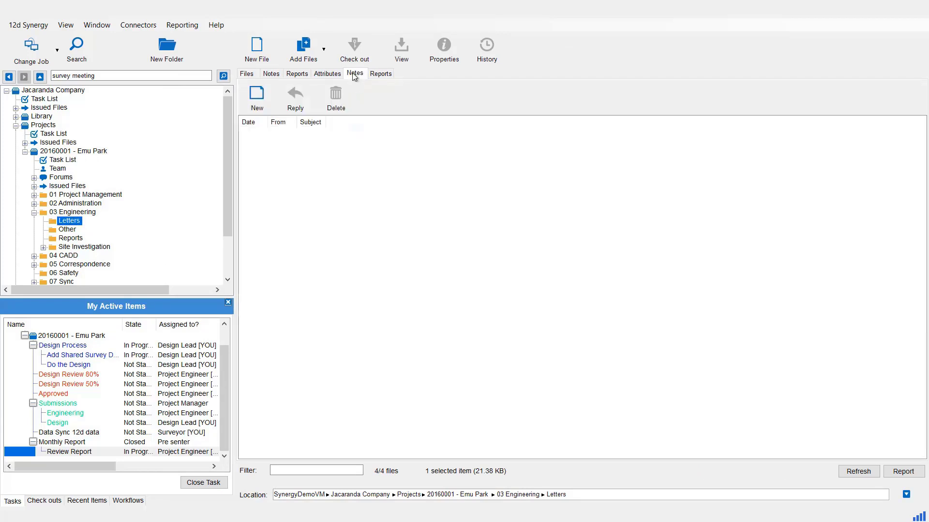
left_click(247, 73)
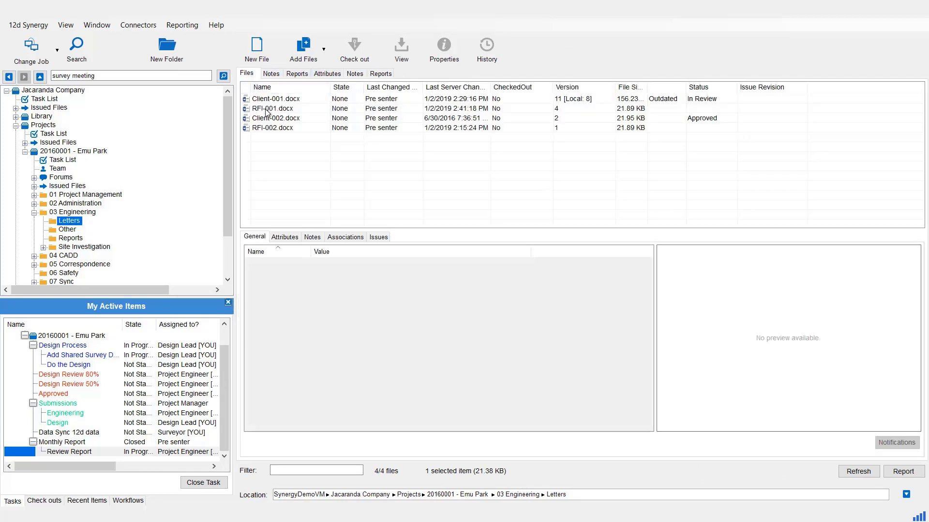
left_click(272, 129)
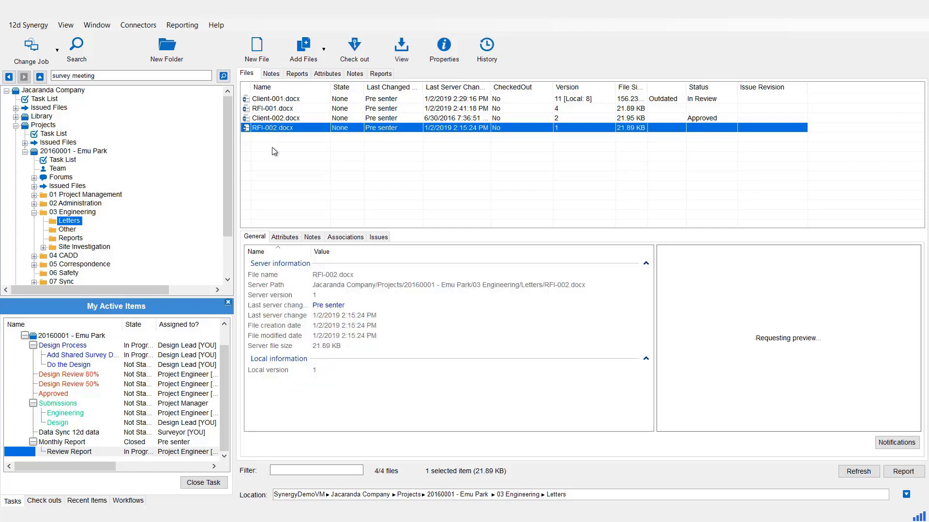
left_click(312, 238)
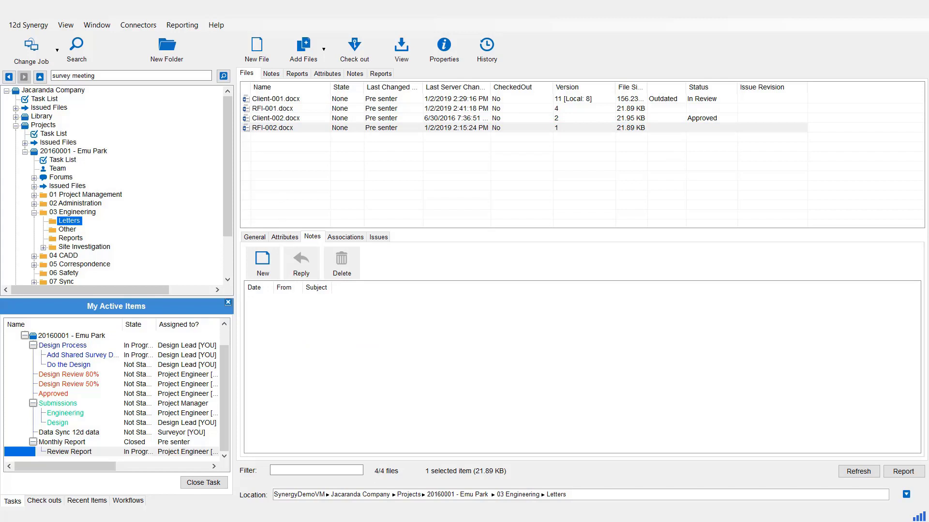
Add a note to Monthly Progress Report.docx in 03 Engineering Reports with subject Idea and text "What about doing.....", notifying nobody
left_click(78, 238)
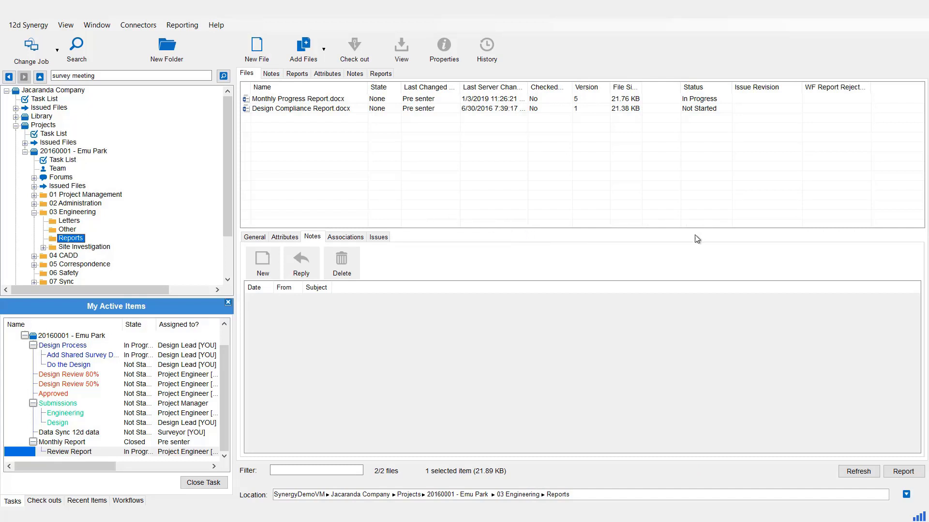
left_click(300, 99)
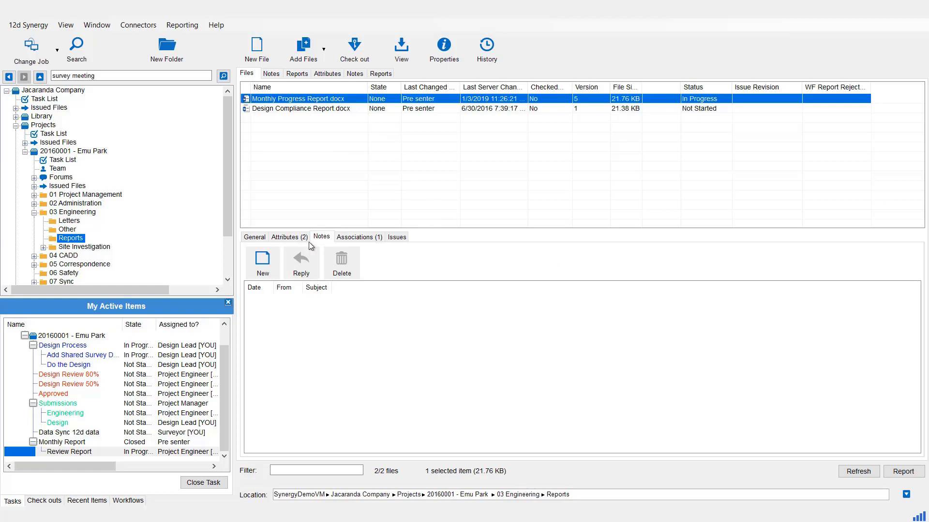
left_click(262, 263)
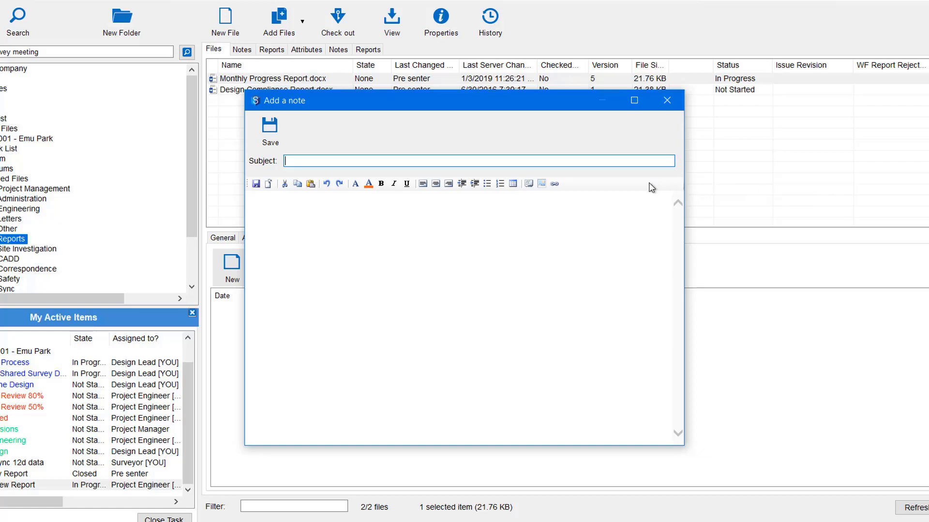
type("Idea")
left_click(306, 238)
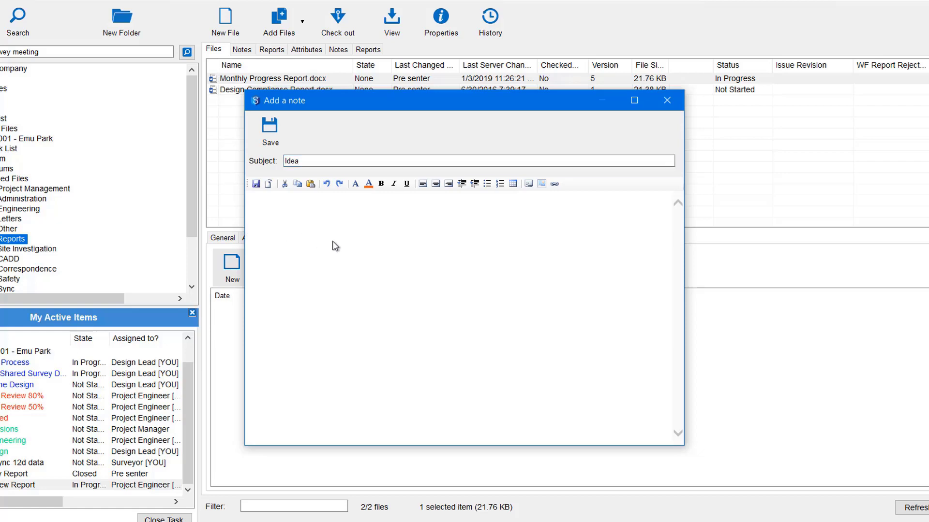
type("What about doin")
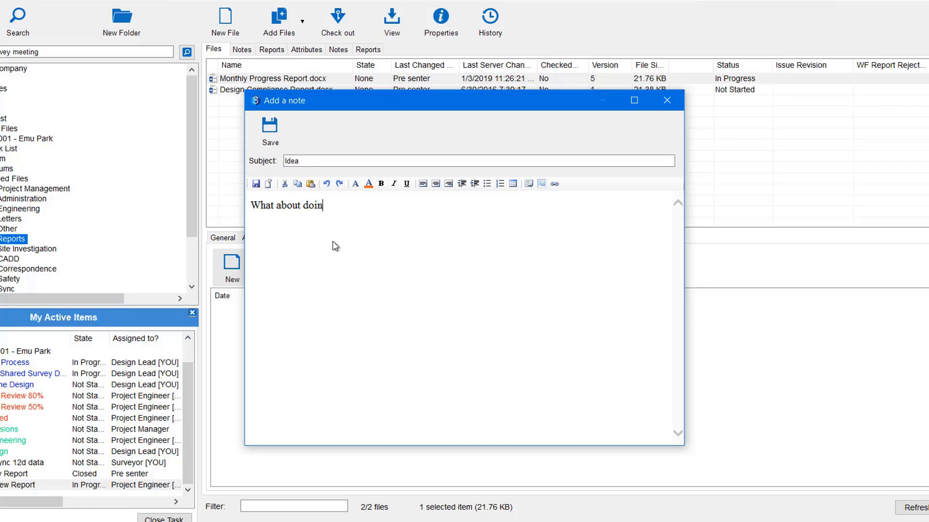
type("g.....")
left_click(270, 137)
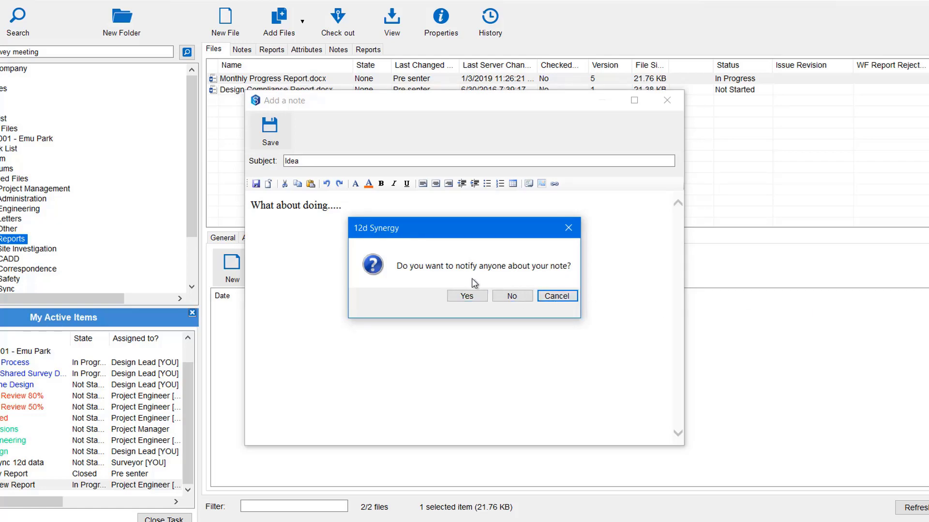
left_click(513, 297)
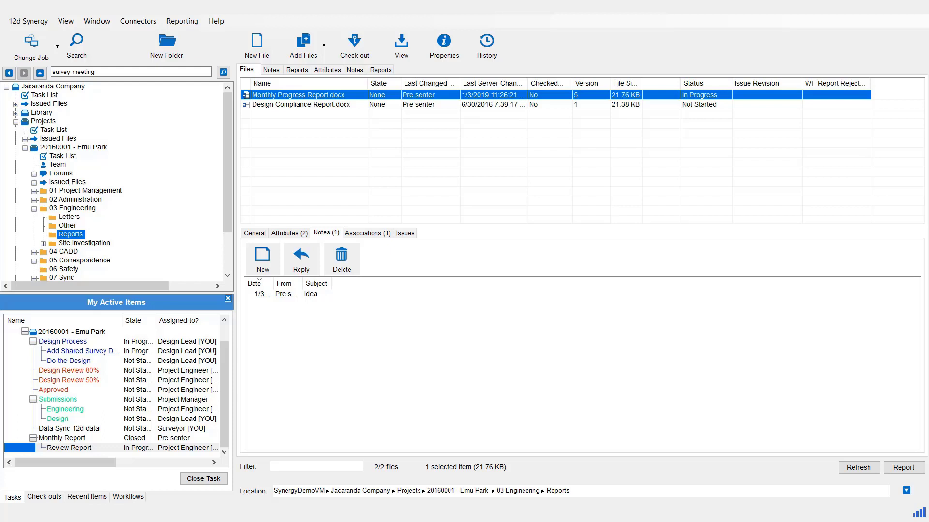
Open the personal notification settings of the Xrefs folder under 04 CADD Drawings
left_click(34, 208)
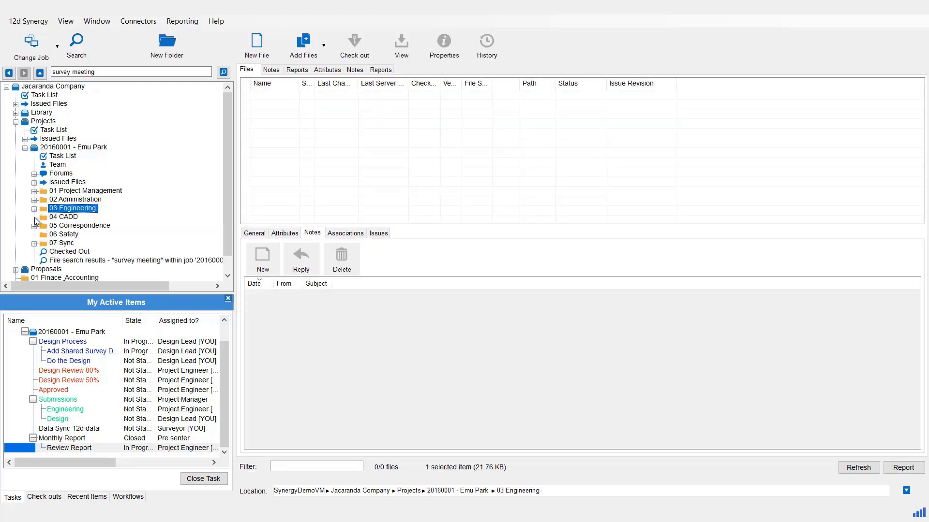
left_click(34, 217)
left_click(43, 235)
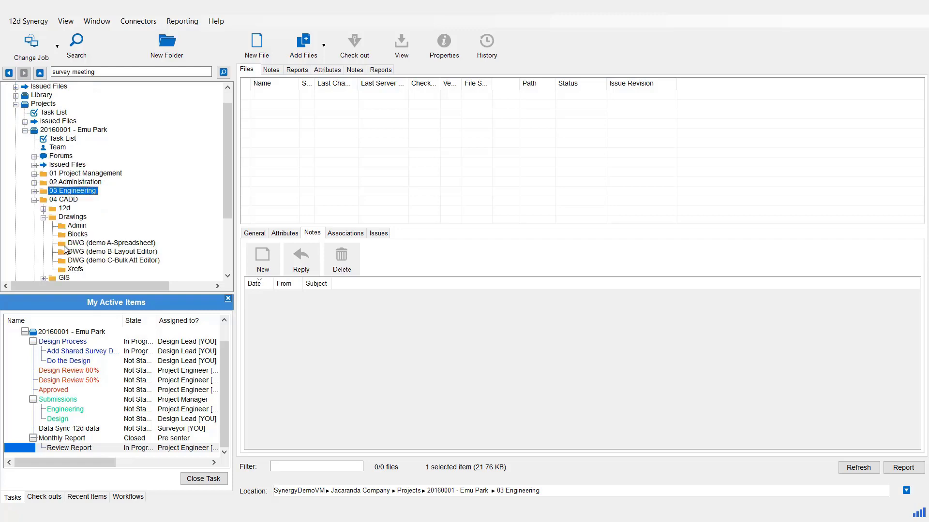
left_click(75, 270)
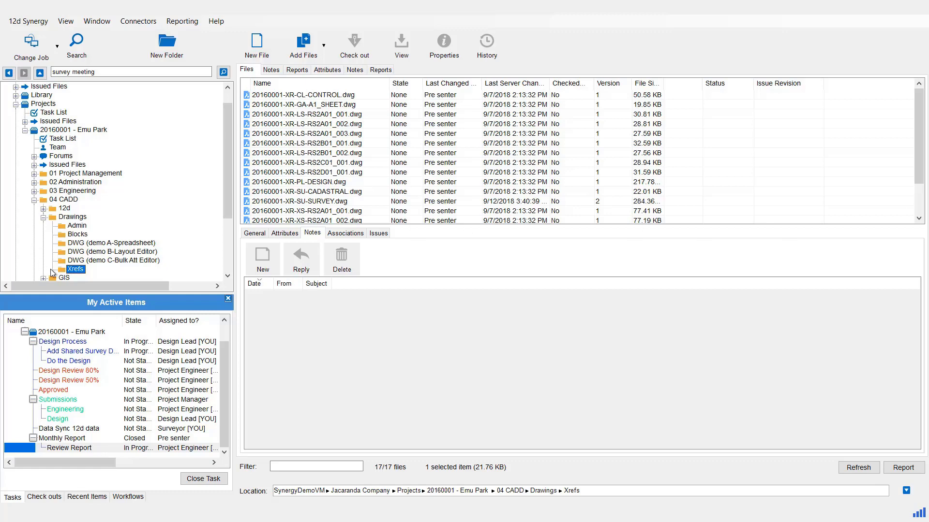
right_click(77, 272)
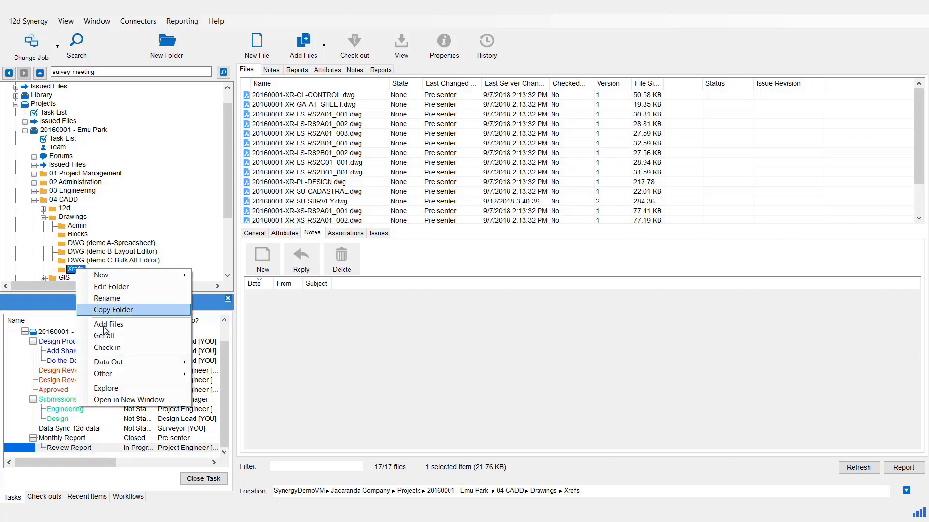
mouse_move(109, 374)
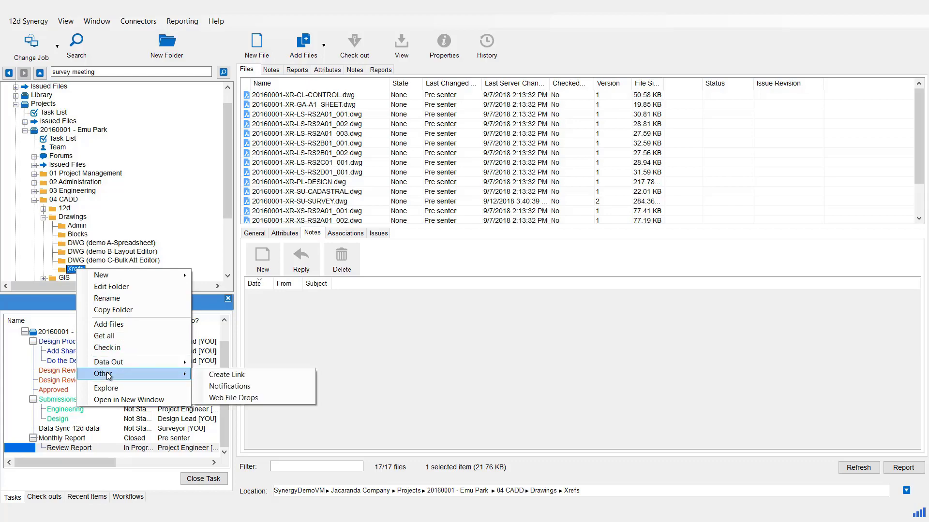
left_click(247, 387)
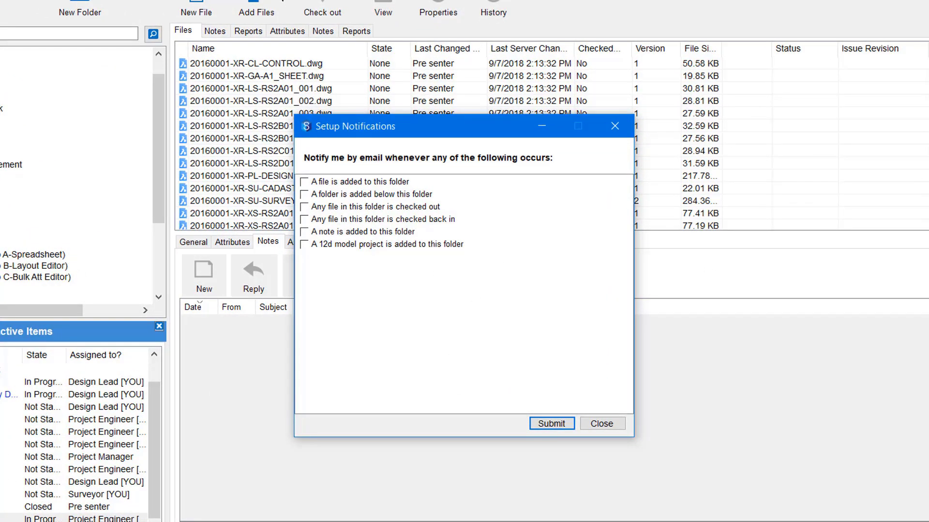
Subscribe to e-mail notifications for files added, folders added below and files checked back in, and submit the settings
left_click(303, 183)
left_click(308, 195)
left_click(304, 221)
left_click(541, 425)
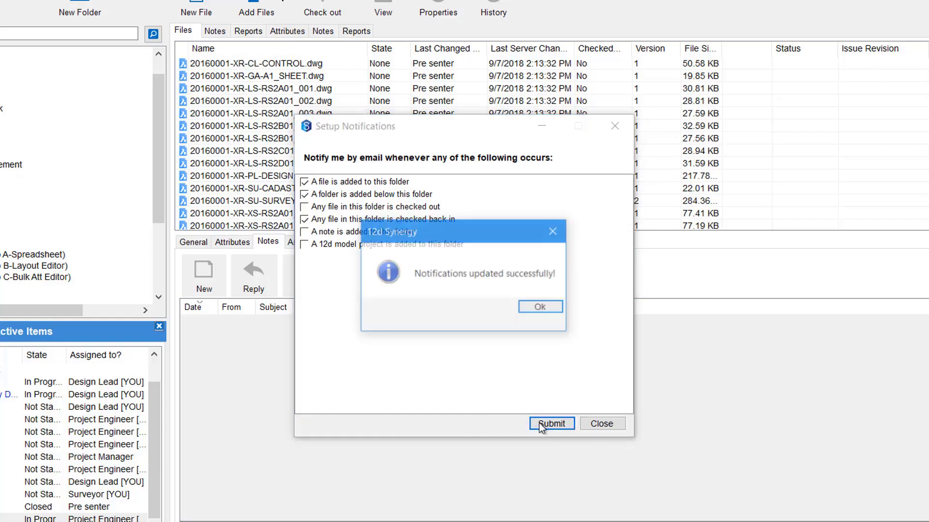
left_click(542, 308)
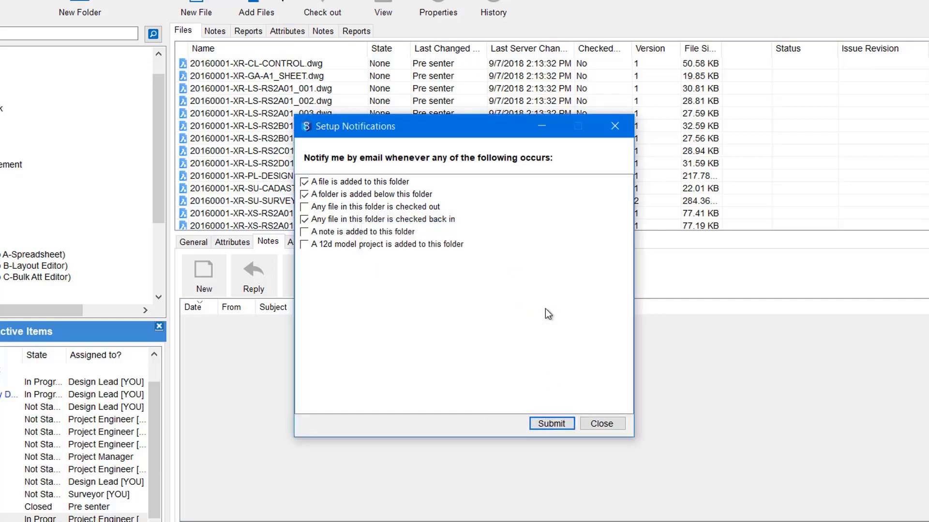
left_click(604, 427)
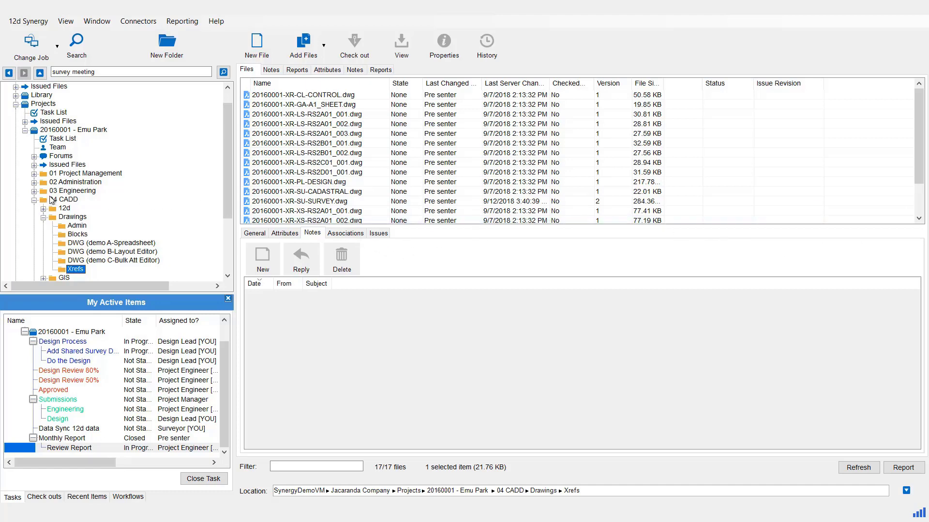
Start checking in the unchanged 20141110-Client Meeting.docx from 02 Administration's Client meeting minutes, choosing a manual change description
left_click(33, 183)
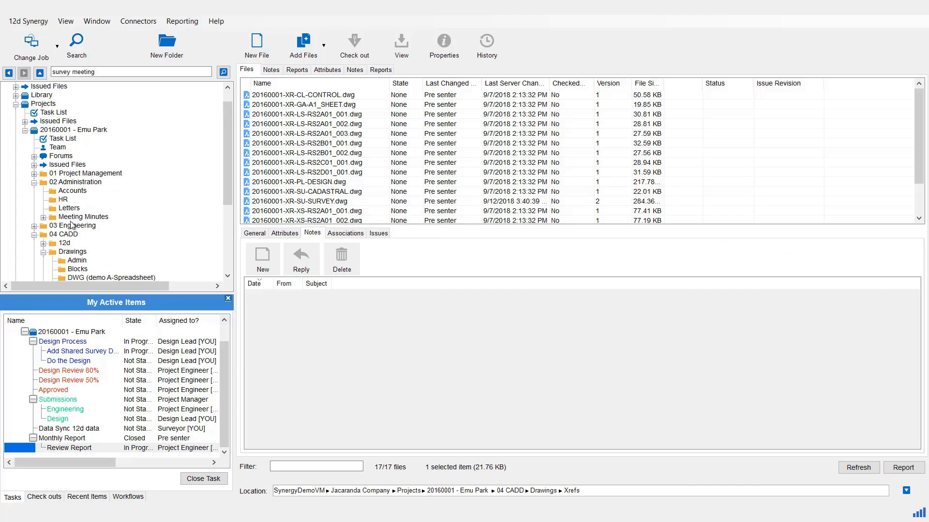
left_click(43, 218)
left_click(77, 226)
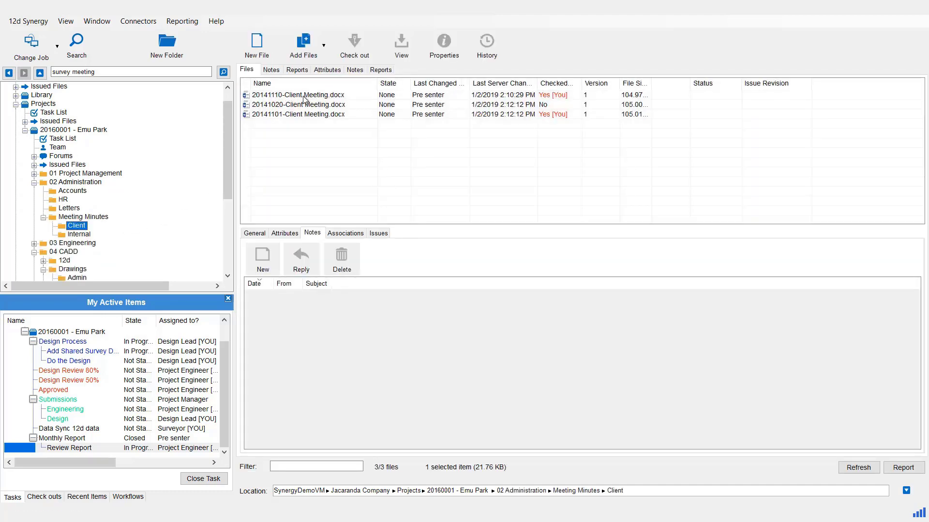
left_click(304, 97)
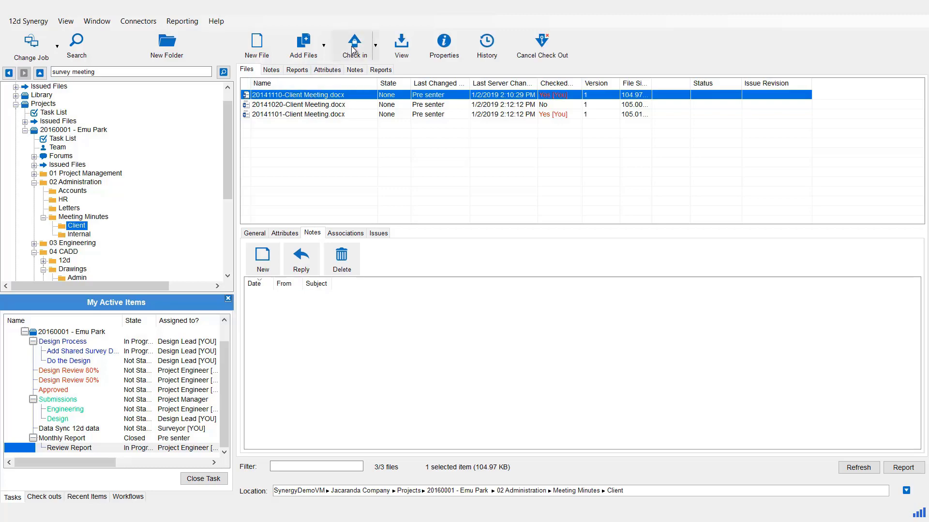
left_click(354, 50)
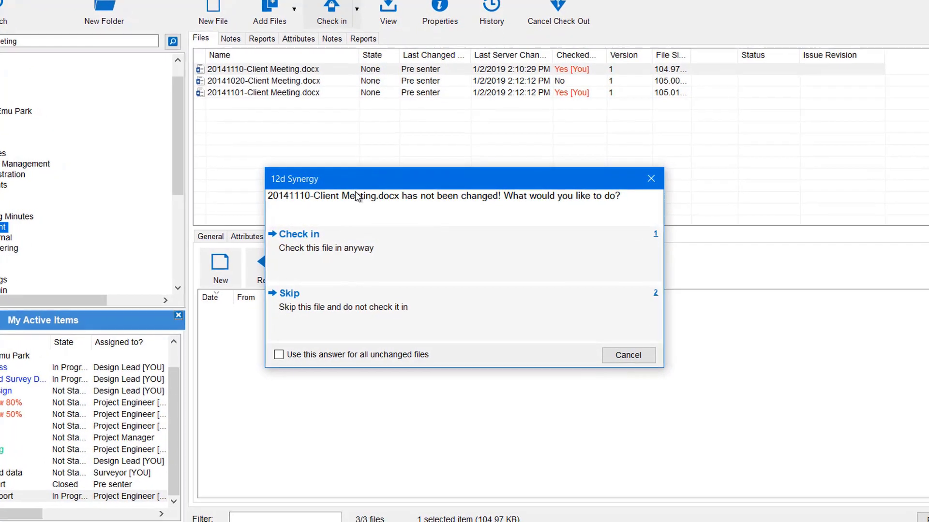
left_click(330, 250)
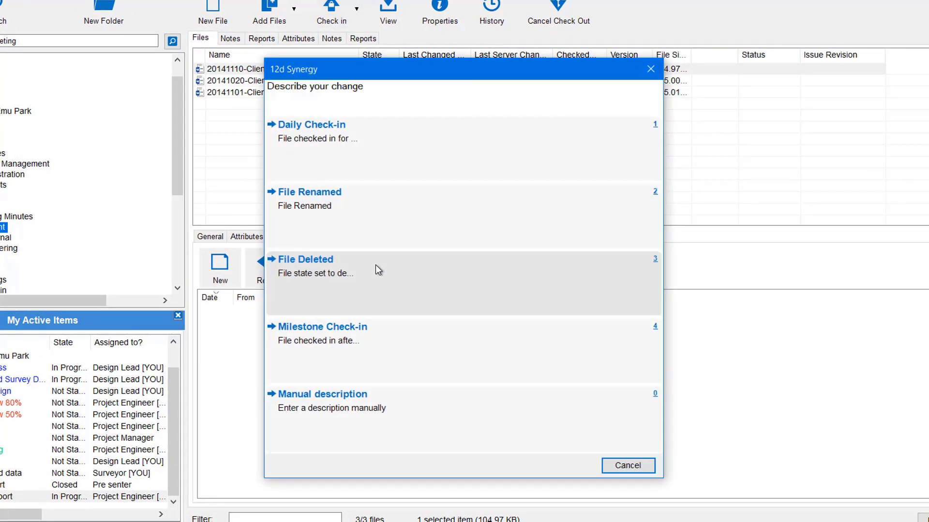
left_click(354, 400)
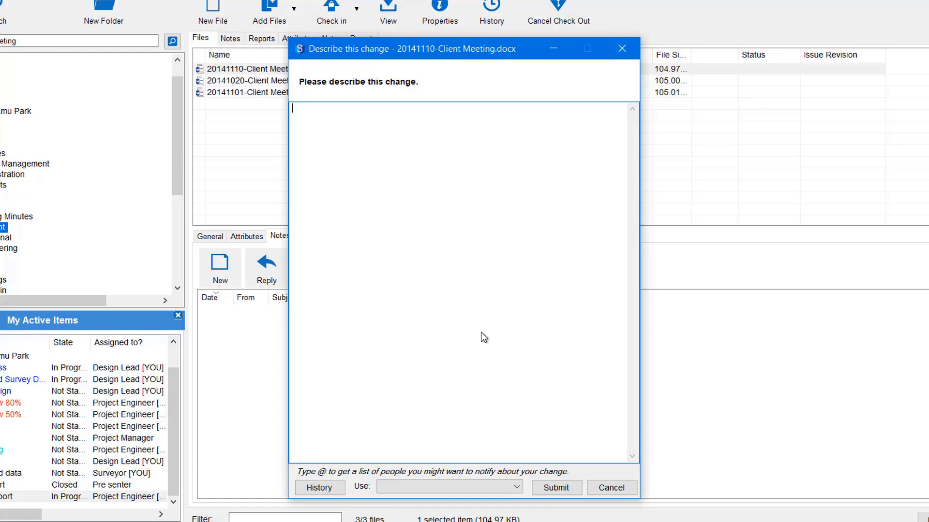
Describe the change as "Meeting note added", tag a colleague to notify with an @ mention, and submit the check-in
type("Meeting note added @")
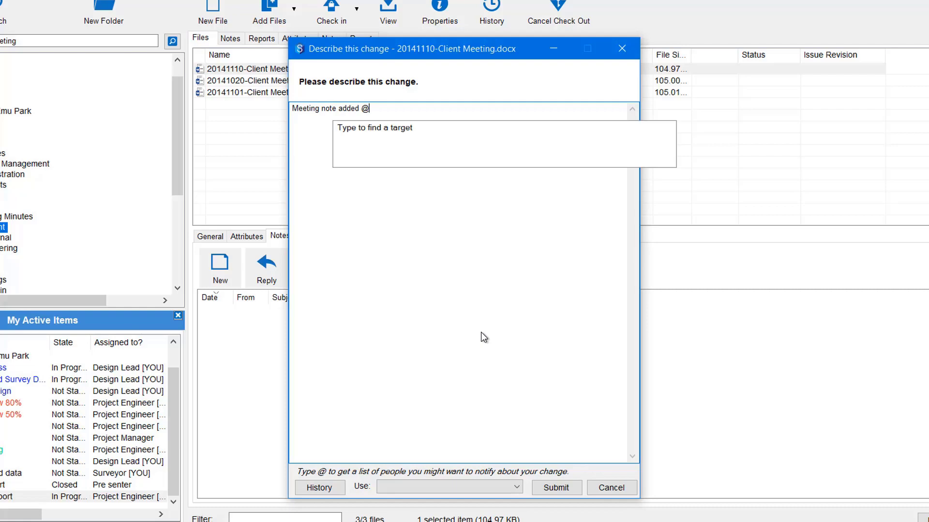
type("wa")
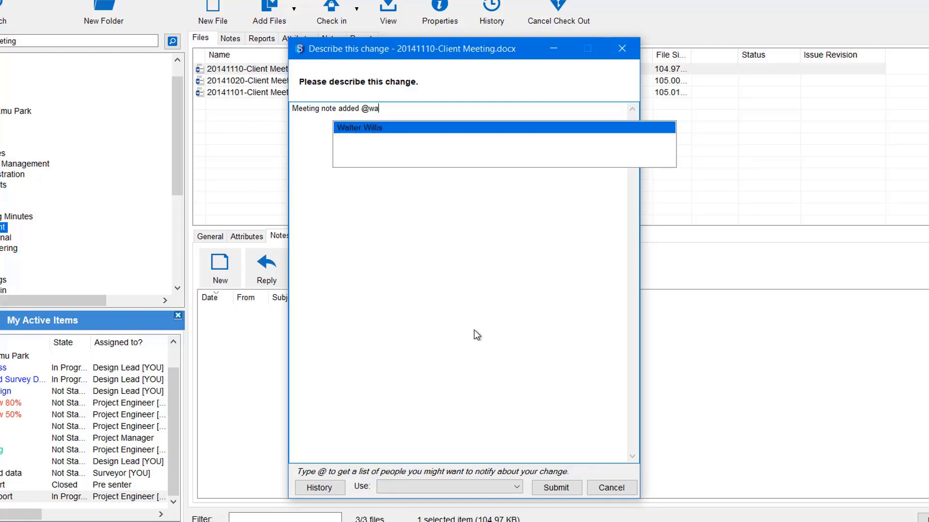
left_click(356, 129)
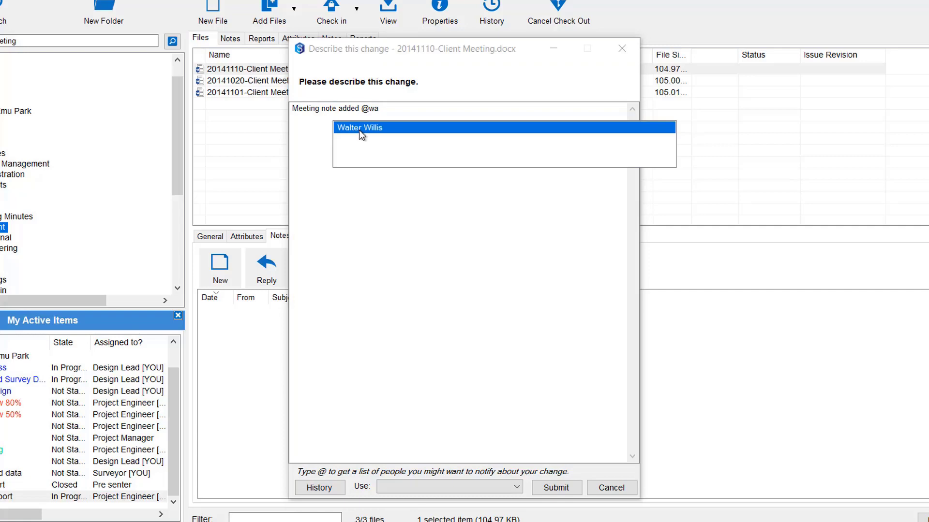
left_click(359, 130)
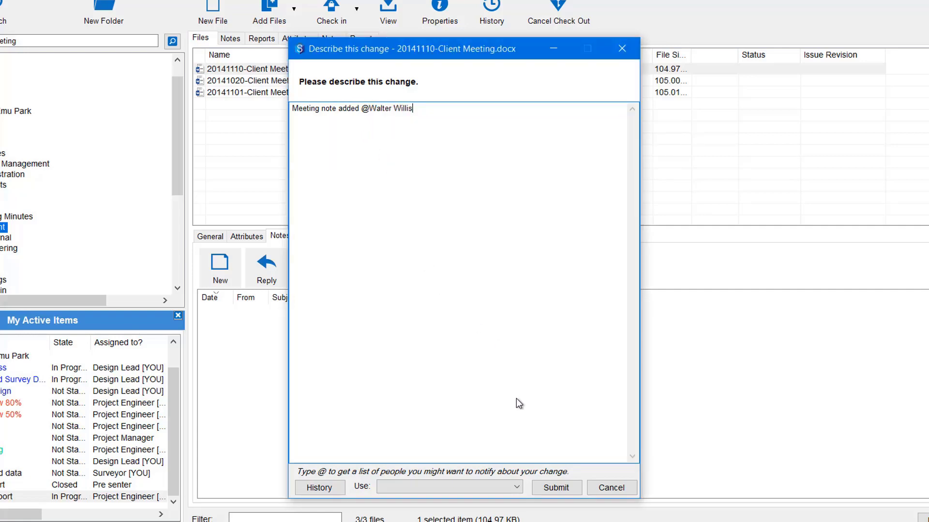
left_click(564, 490)
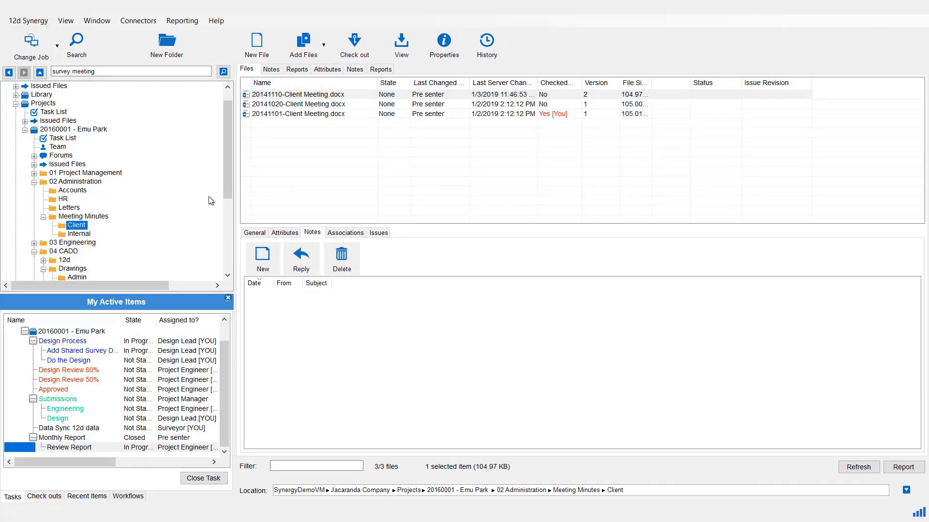
Open the notification subscription rules in the edit settings of the Xrefs folder under 04 CADD Drawings
left_click_drag(225, 149, 232, 201)
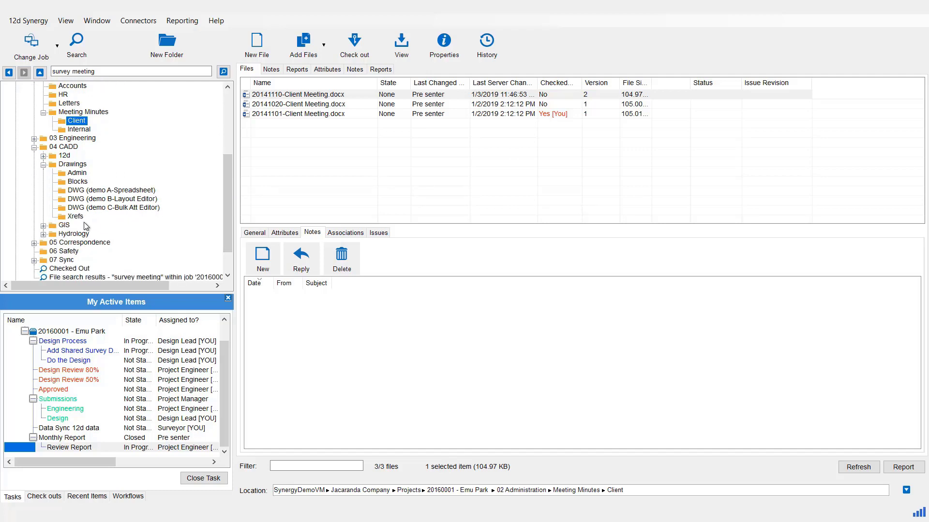
left_click(76, 219)
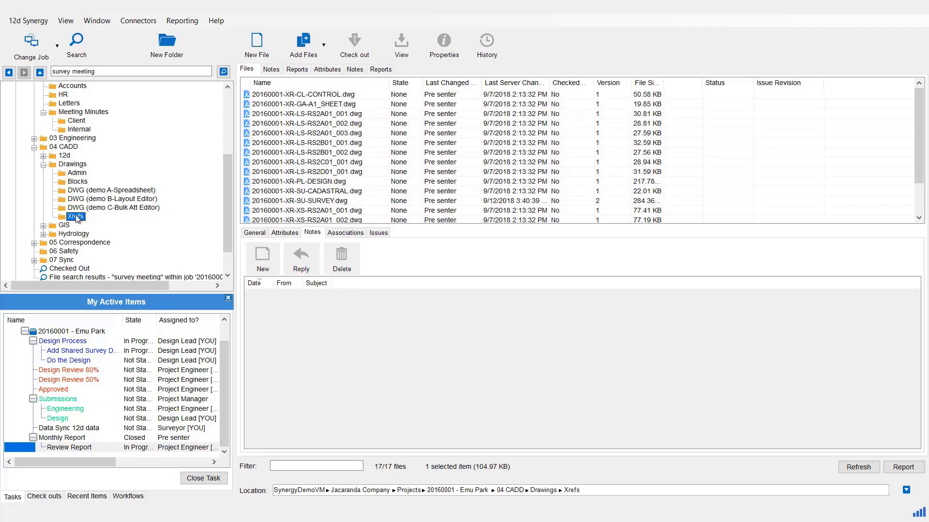
right_click(78, 219)
mouse_move(80, 220)
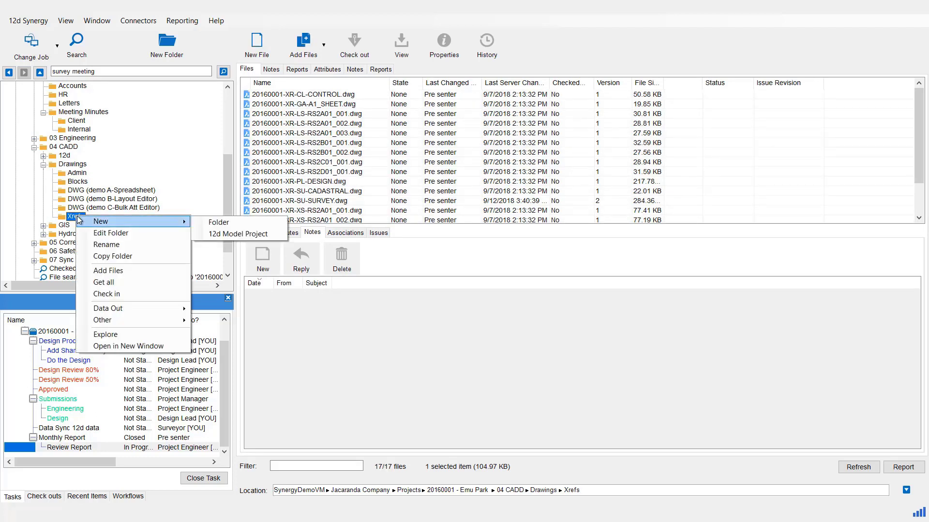
left_click(132, 235)
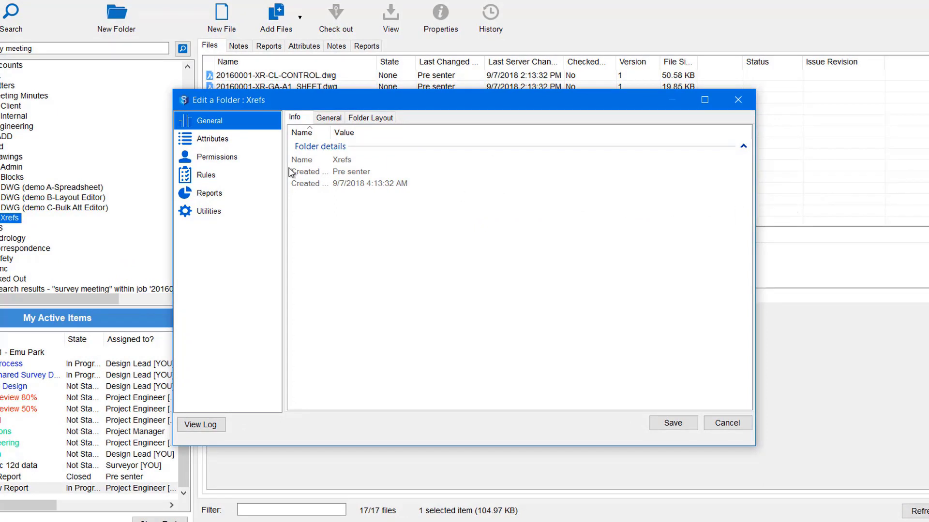
left_click(206, 175)
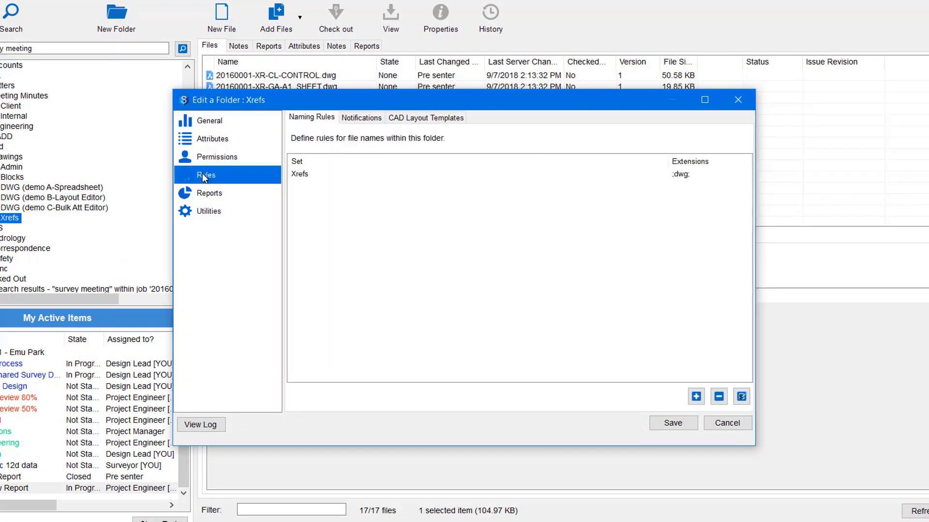
left_click(371, 119)
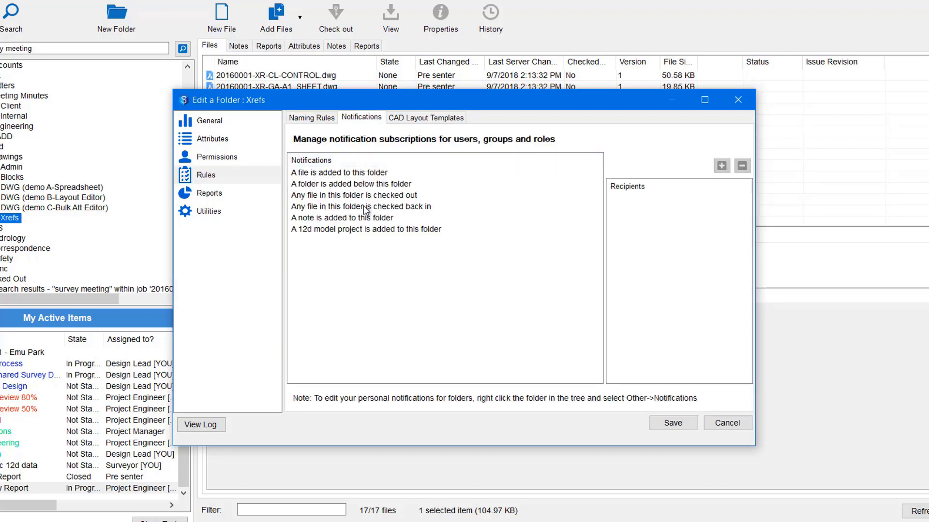
Subscribe the Drafter role to the "A file is added to this folder" notification, save the folder and close its settings
left_click(312, 175)
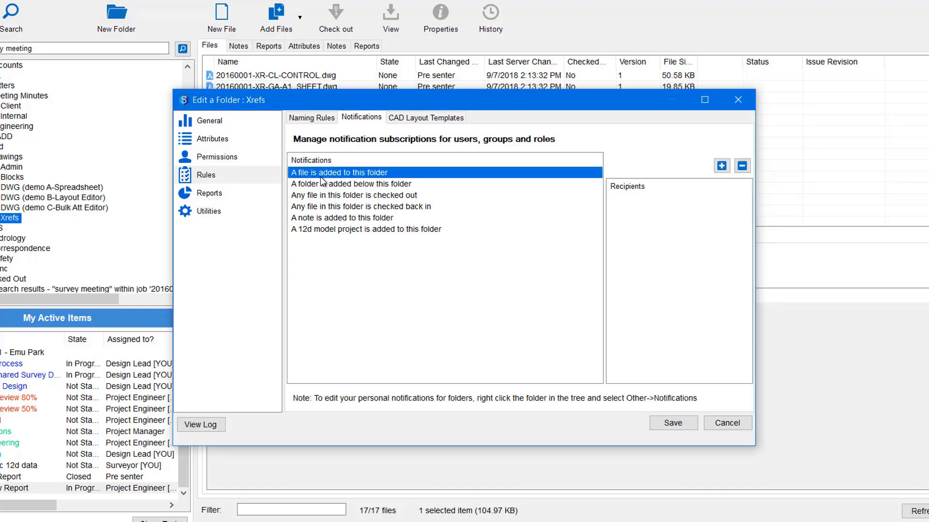
left_click(722, 166)
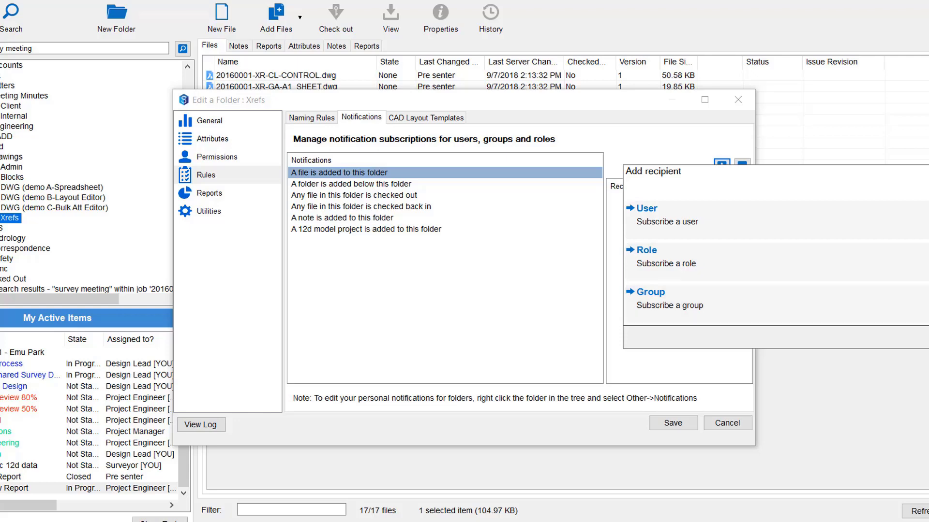
left_click(644, 262)
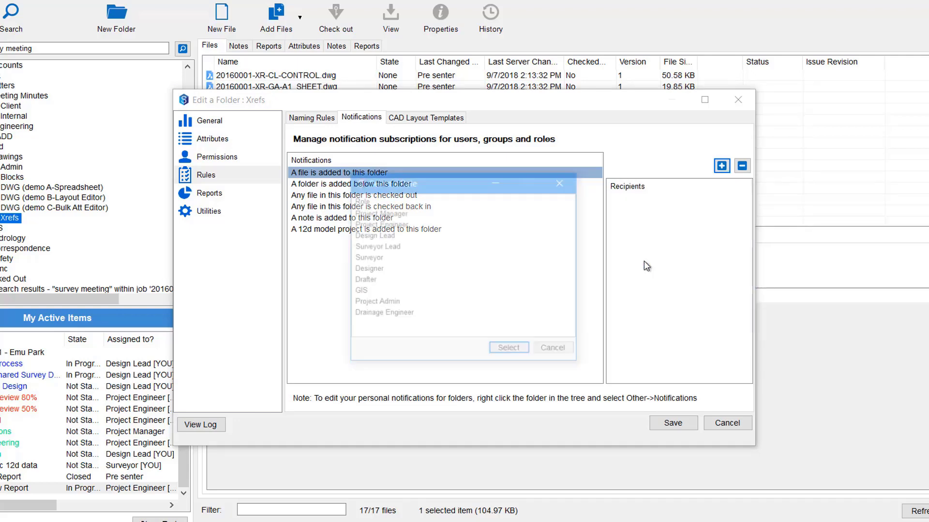
left_click(371, 280)
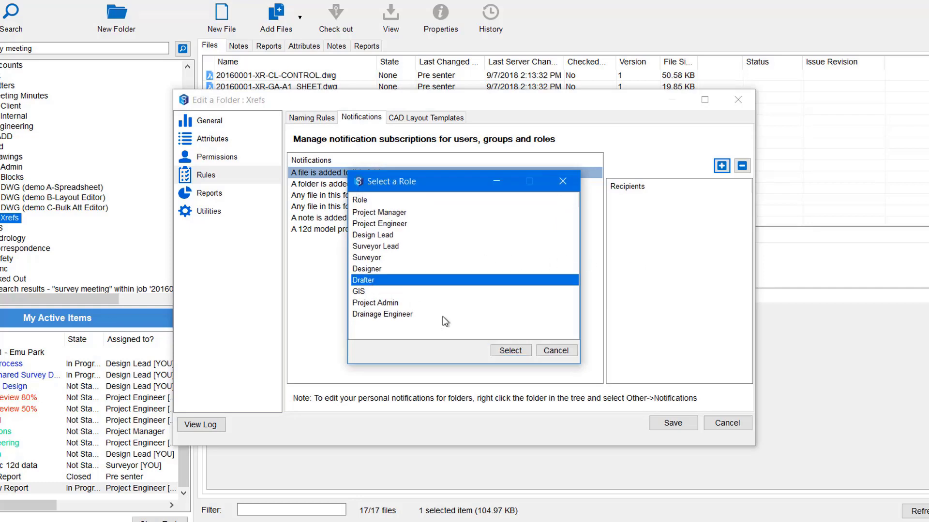
left_click(501, 351)
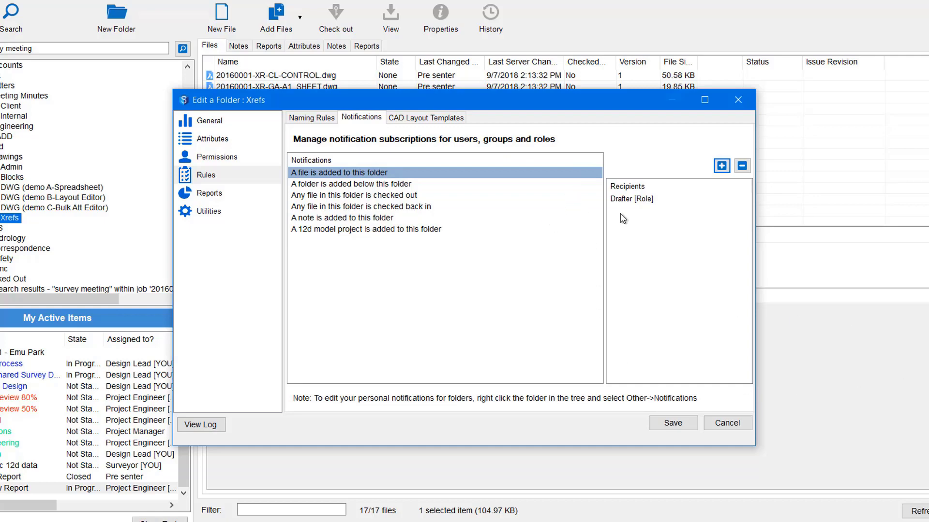
left_click(671, 424)
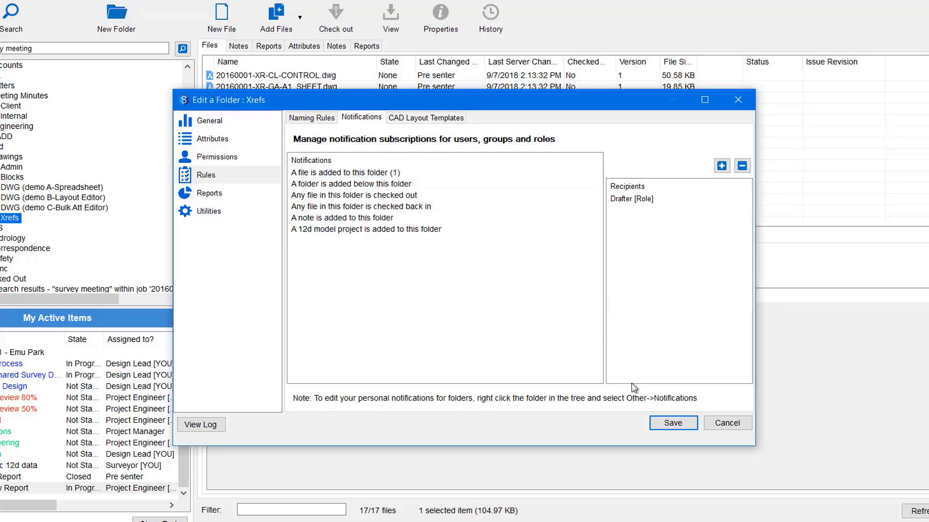
left_click(503, 297)
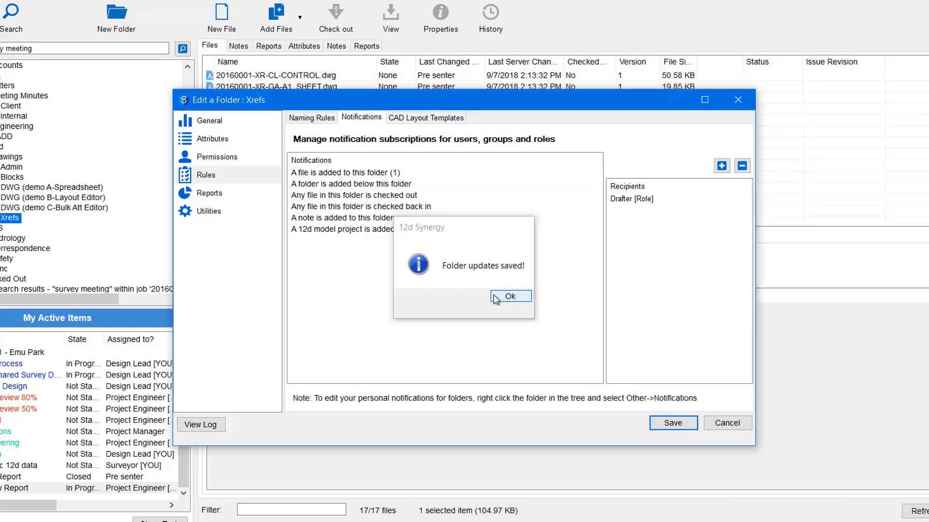
left_click(706, 421)
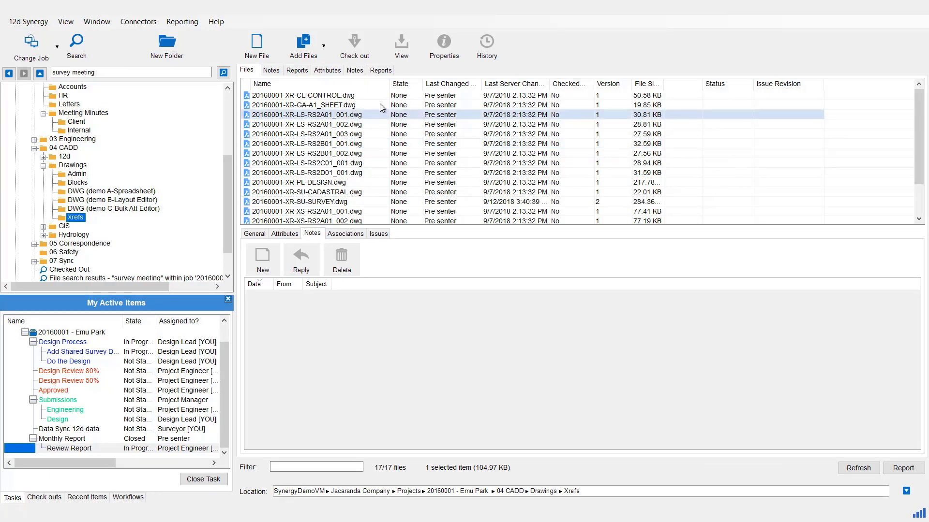
Review the notification subscription options in the properties of 20160001-XR-CL-CONTROL.dwg, and close the file details
left_click(332, 98)
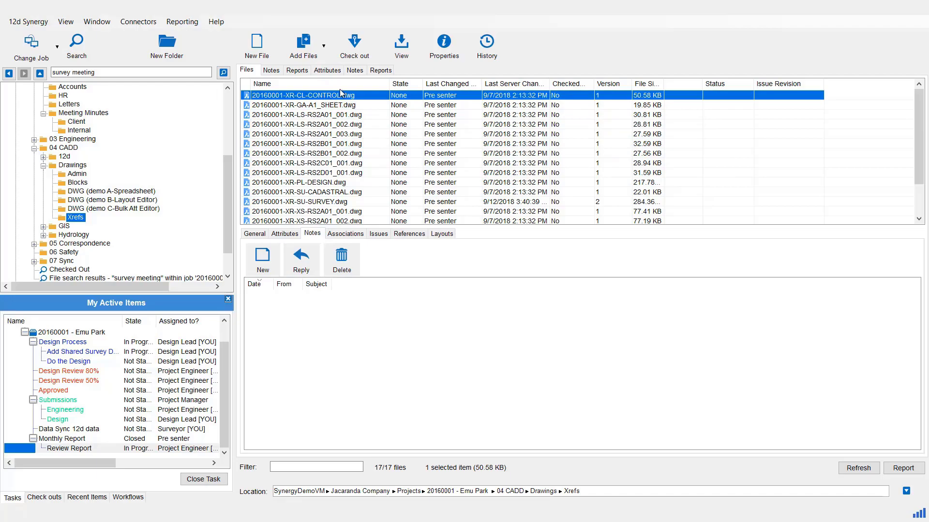
left_click(442, 45)
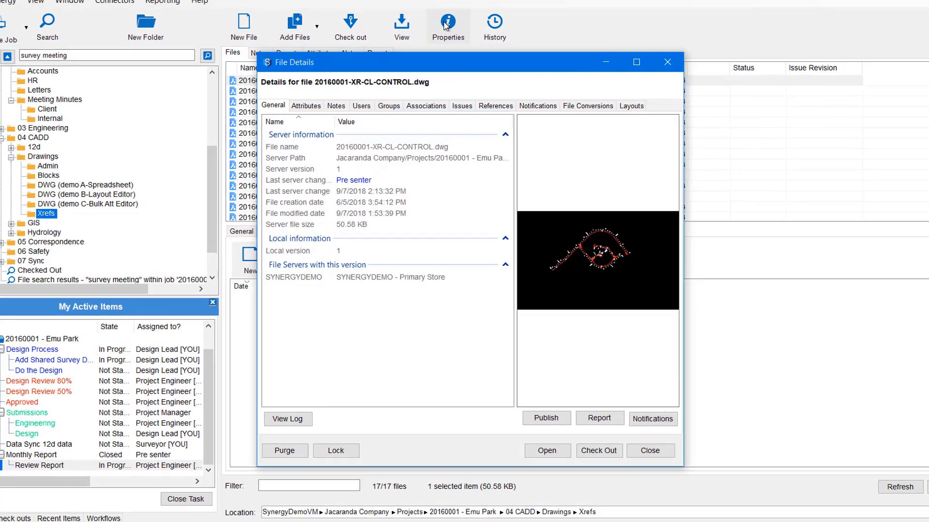
left_click(543, 100)
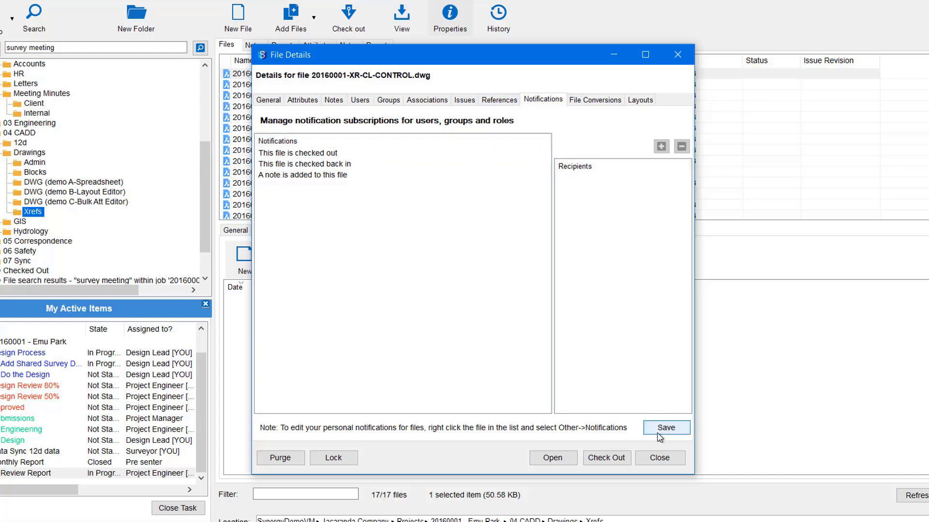
left_click(656, 464)
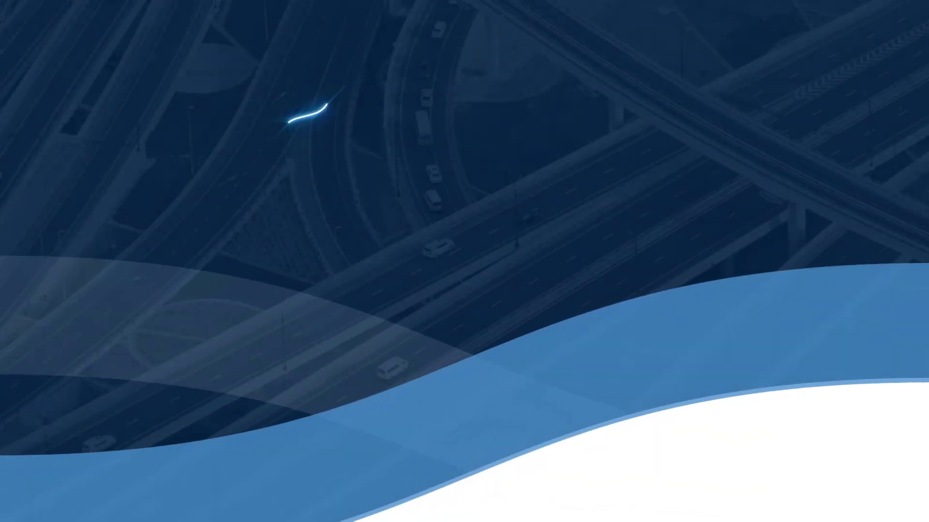